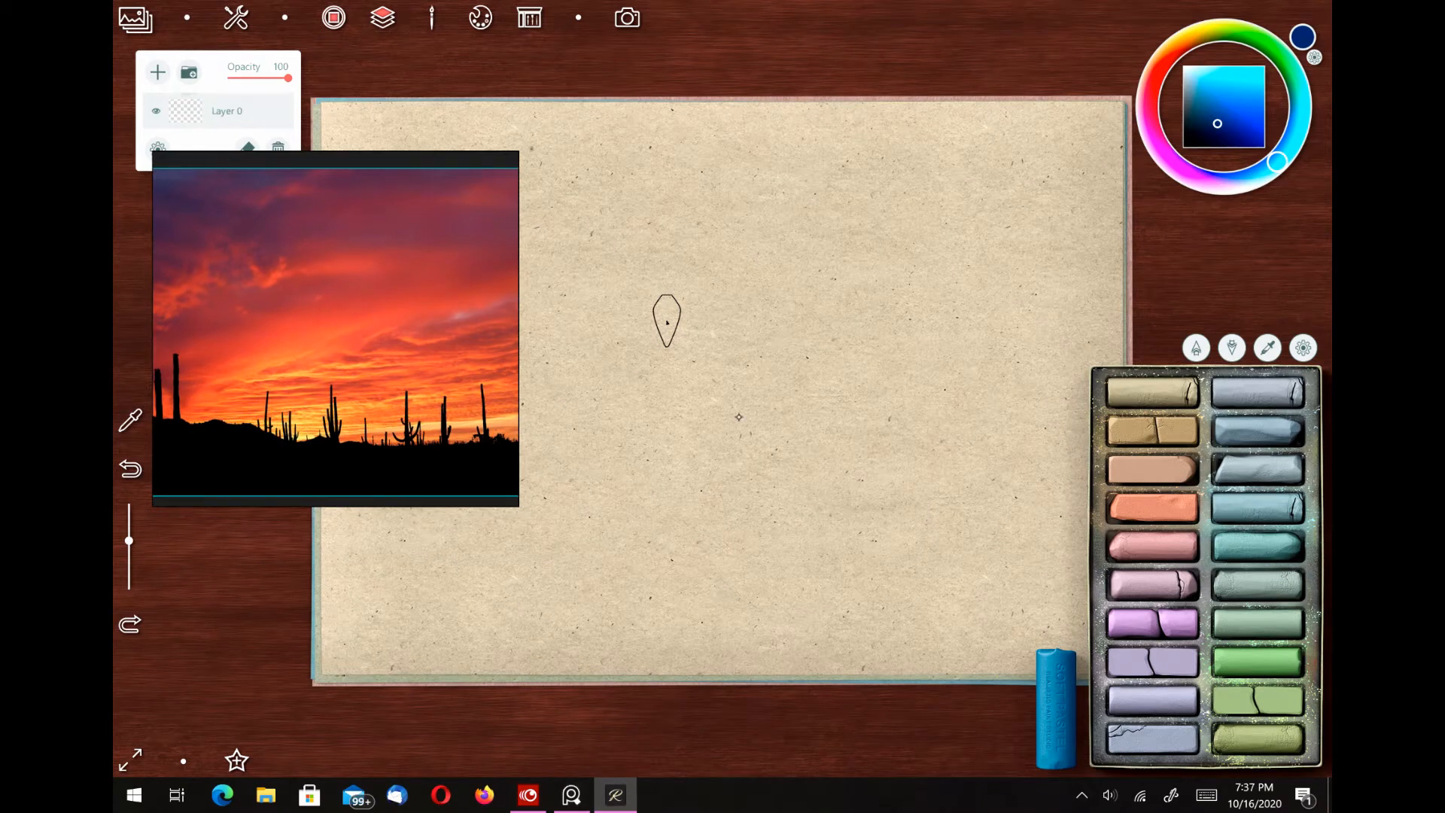
pyautogui.scroll(-3, 735, 417)
pyautogui.moveTo(772, 265); pyautogui.dragTo(862, 274)
pyautogui.scroll(-2, 850, 294)
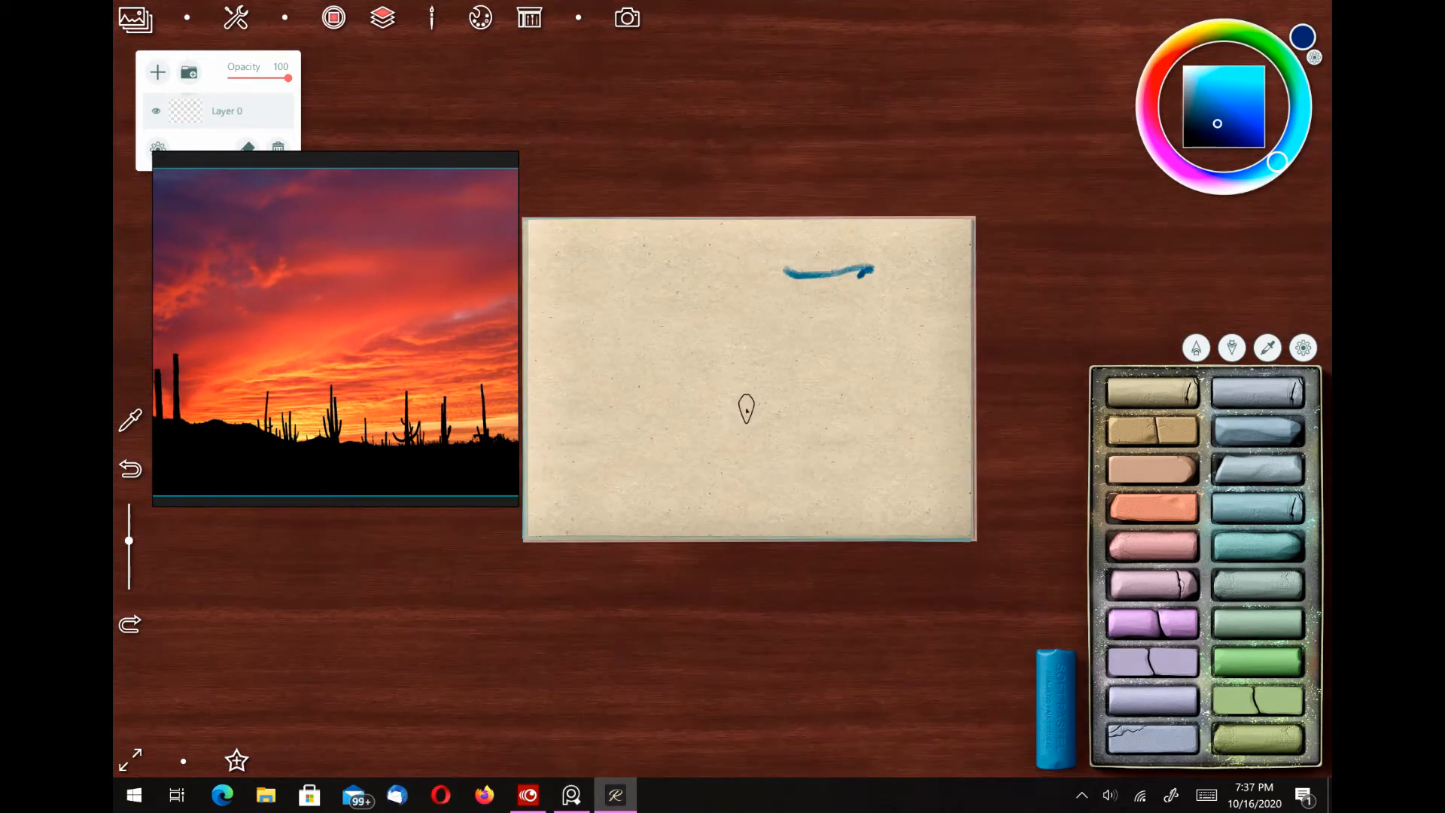
pyautogui.click(131, 470)
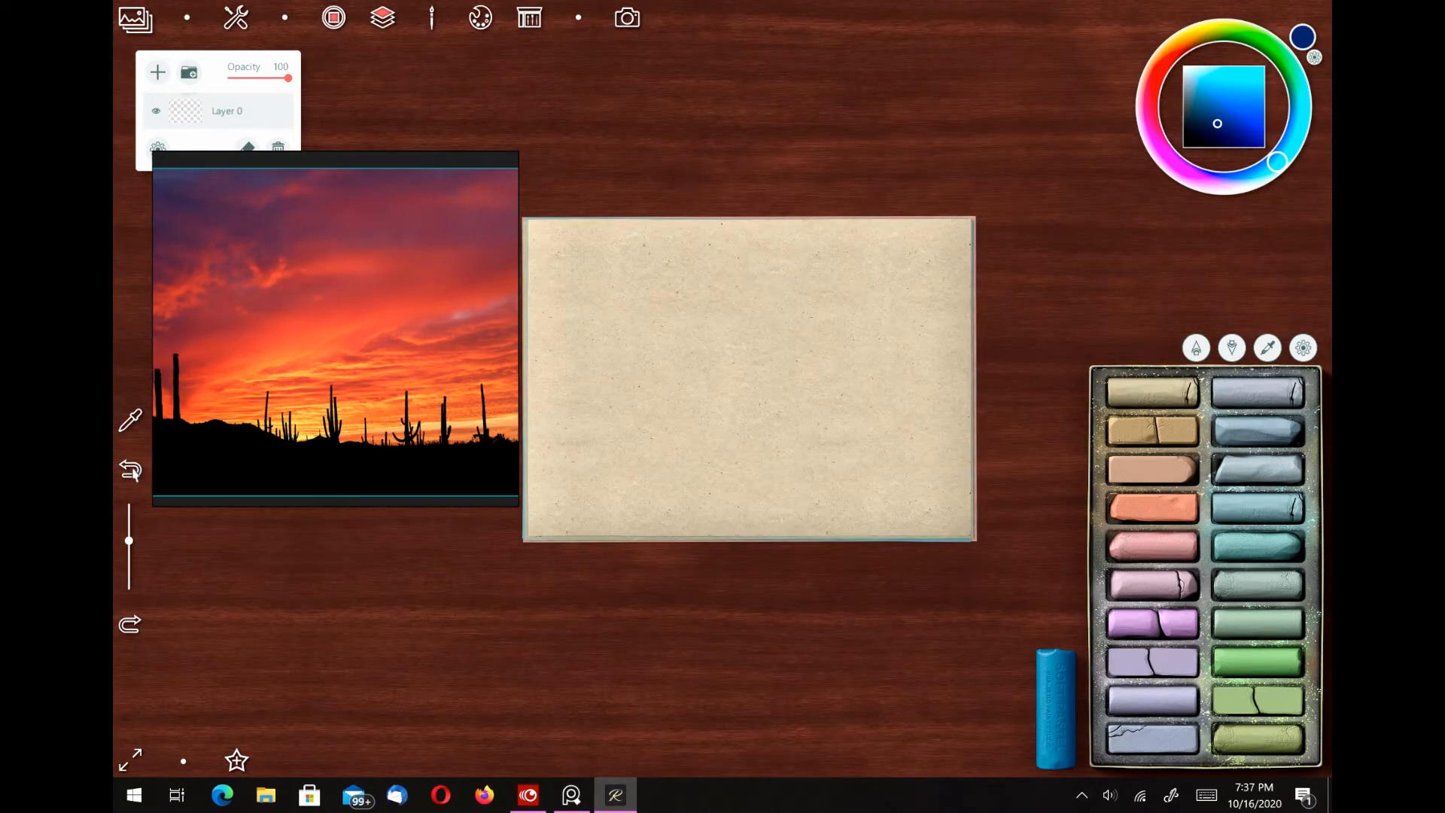
# Step: Scribble purple pastel cloud strokes across the upper sky and down toward the canvas's right edge
pyautogui.click(1206, 355)
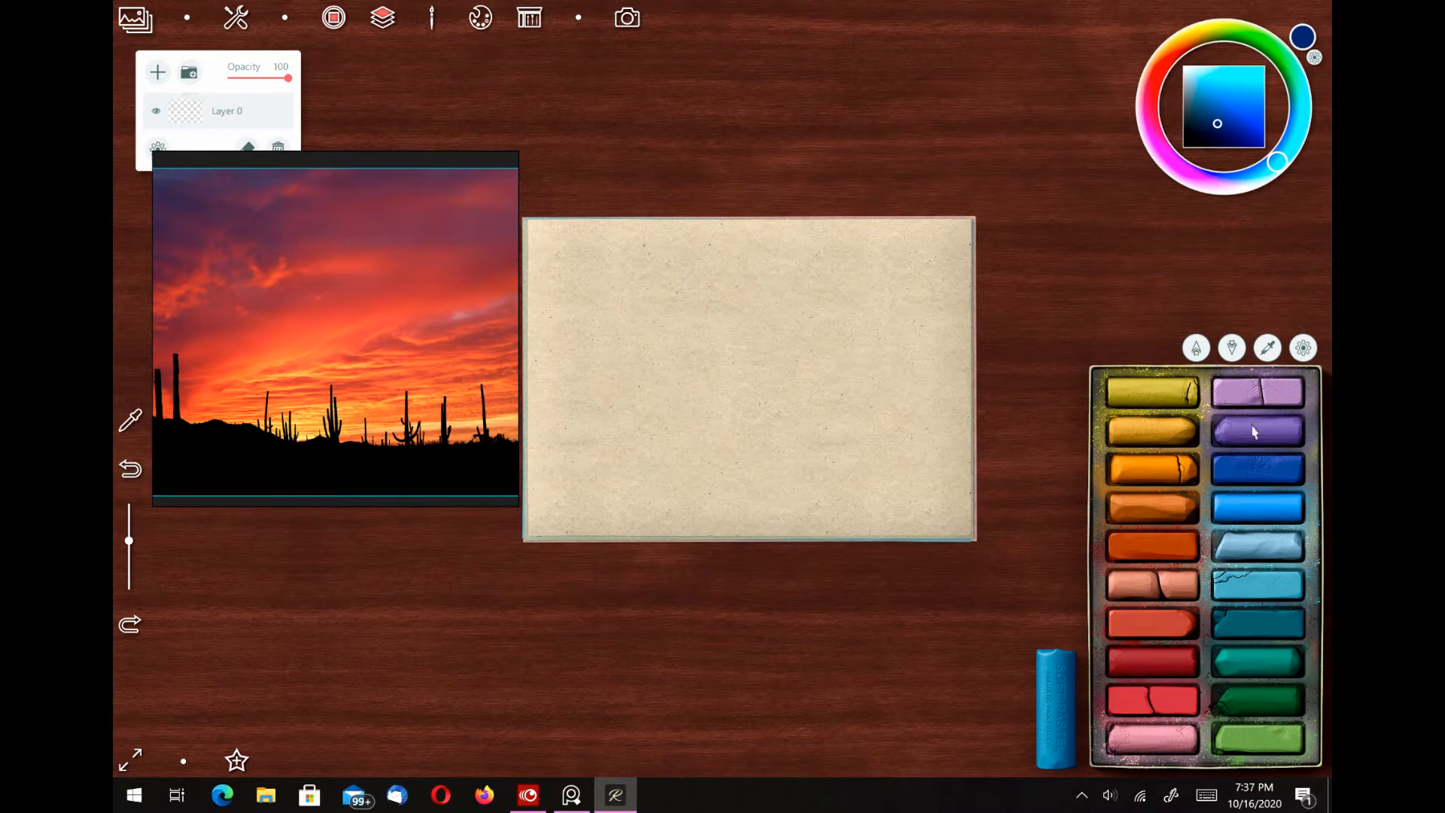
pyautogui.click(1196, 351)
pyautogui.click(1231, 347)
pyautogui.click(1256, 391)
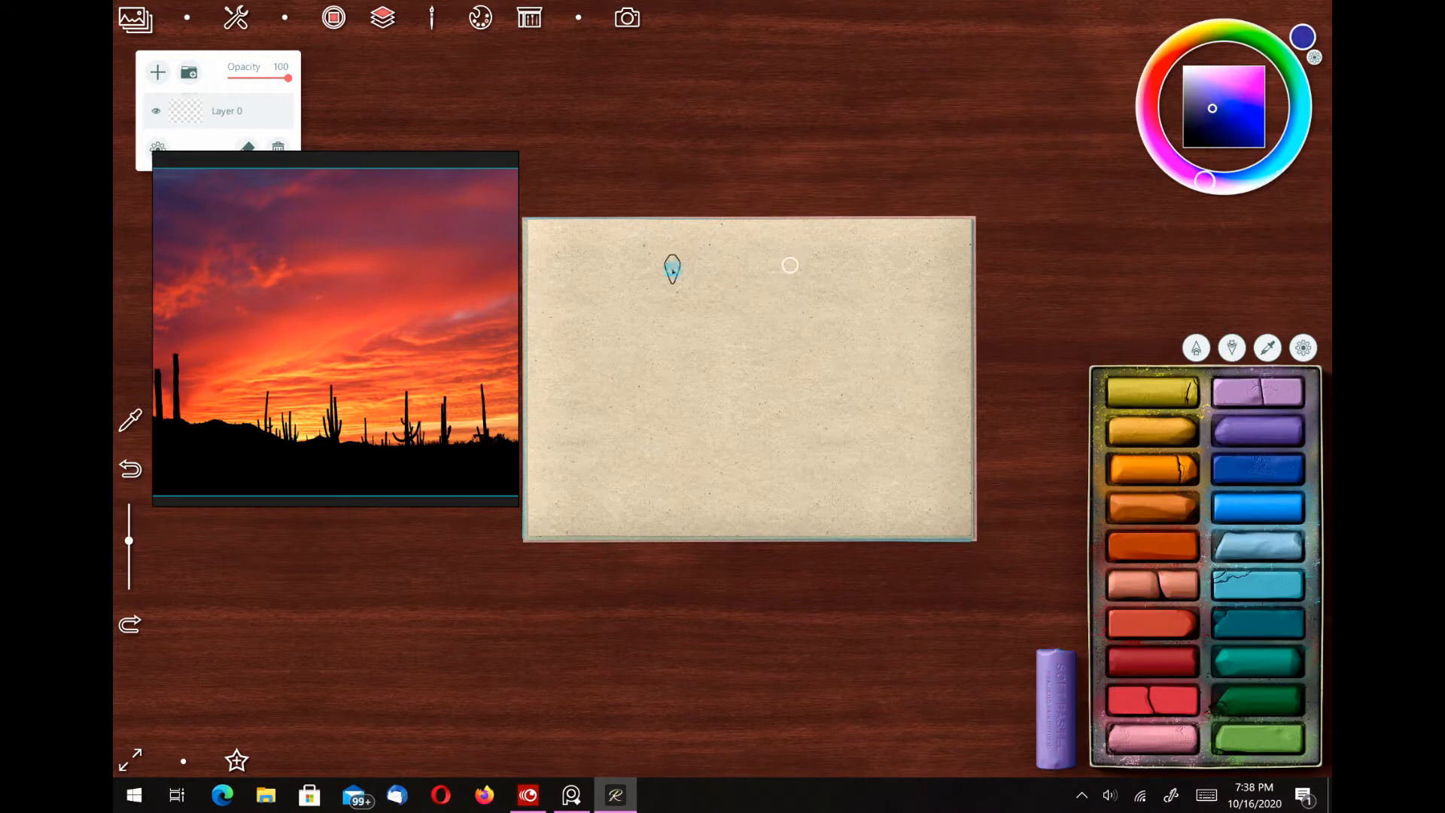
pyautogui.moveTo(665, 267); pyautogui.dragTo(882, 265)
pyautogui.moveTo(726, 258)
pyautogui.mouseDown()
pyautogui.moveTo(832, 239)
pyautogui.moveTo(651, 226)
pyautogui.moveTo(598, 232)
pyautogui.moveTo(580, 264)
pyautogui.moveTo(664, 291)
pyautogui.moveTo(684, 278)
pyautogui.moveTo(702, 320)
pyautogui.moveTo(680, 339)
pyautogui.moveTo(767, 347)
pyautogui.mouseUp()
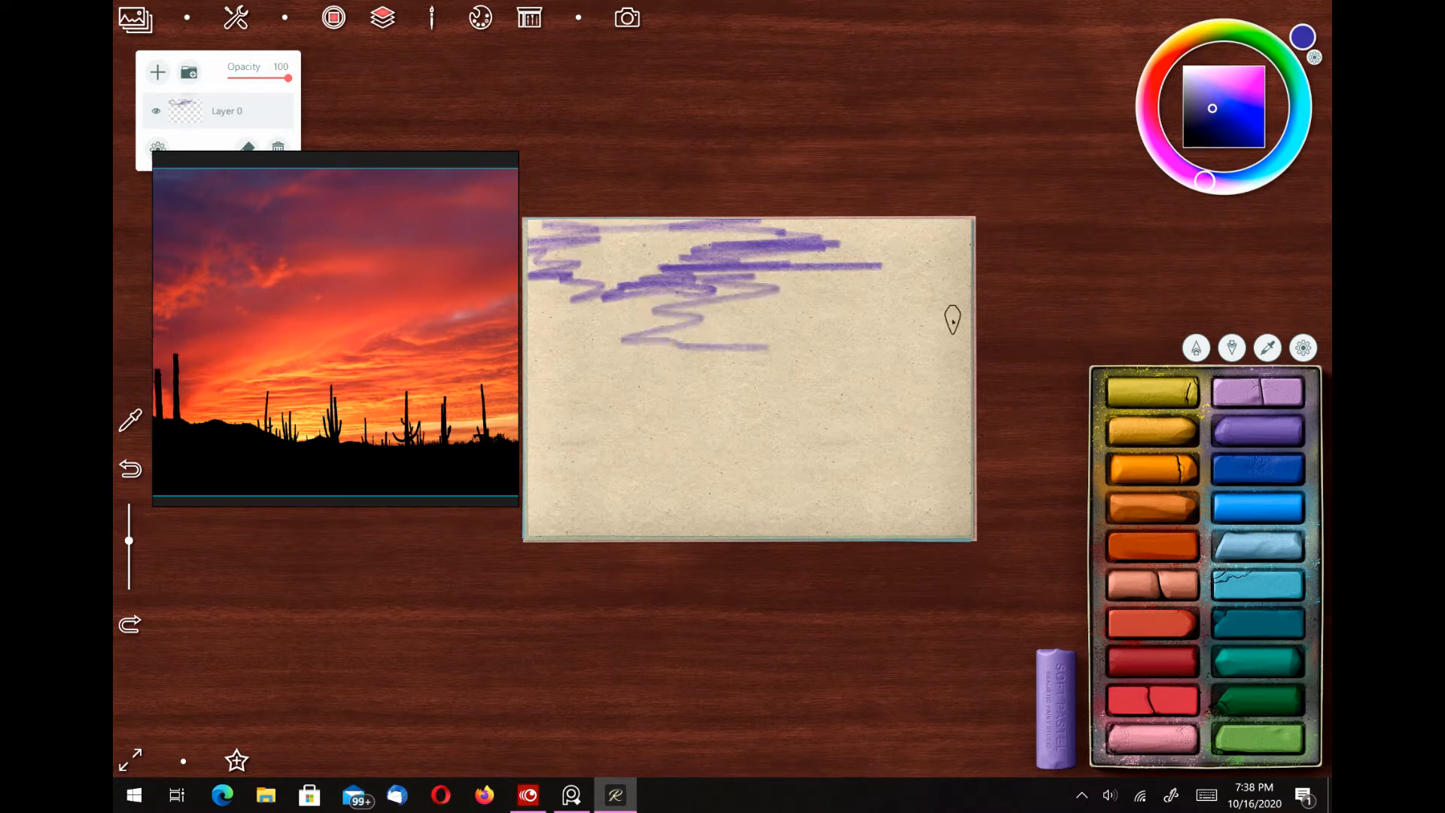
pyautogui.moveTo(964, 320)
pyautogui.mouseDown()
pyautogui.moveTo(872, 322)
pyautogui.moveTo(868, 337)
pyautogui.moveTo(961, 359)
pyautogui.mouseUp()
pyautogui.moveTo(828, 374); pyautogui.dragTo(961, 347)
pyautogui.moveTo(828, 259)
pyautogui.mouseDown()
pyautogui.moveTo(903, 232)
pyautogui.moveTo(775, 238)
pyautogui.moveTo(927, 252)
pyautogui.moveTo(857, 263)
pyautogui.moveTo(856, 242)
pyautogui.mouseUp()
# Step: Add pink pastel strokes among the purple clouds and red strokes in the upper-right part of the sky
pyautogui.click(1152, 736)
pyautogui.moveTo(785, 272)
pyautogui.mouseDown()
pyautogui.moveTo(943, 366)
pyautogui.moveTo(880, 365)
pyautogui.moveTo(680, 257)
pyautogui.moveTo(571, 256)
pyautogui.moveTo(657, 299)
pyautogui.moveTo(631, 340)
pyautogui.moveTo(567, 355)
pyautogui.mouseUp()
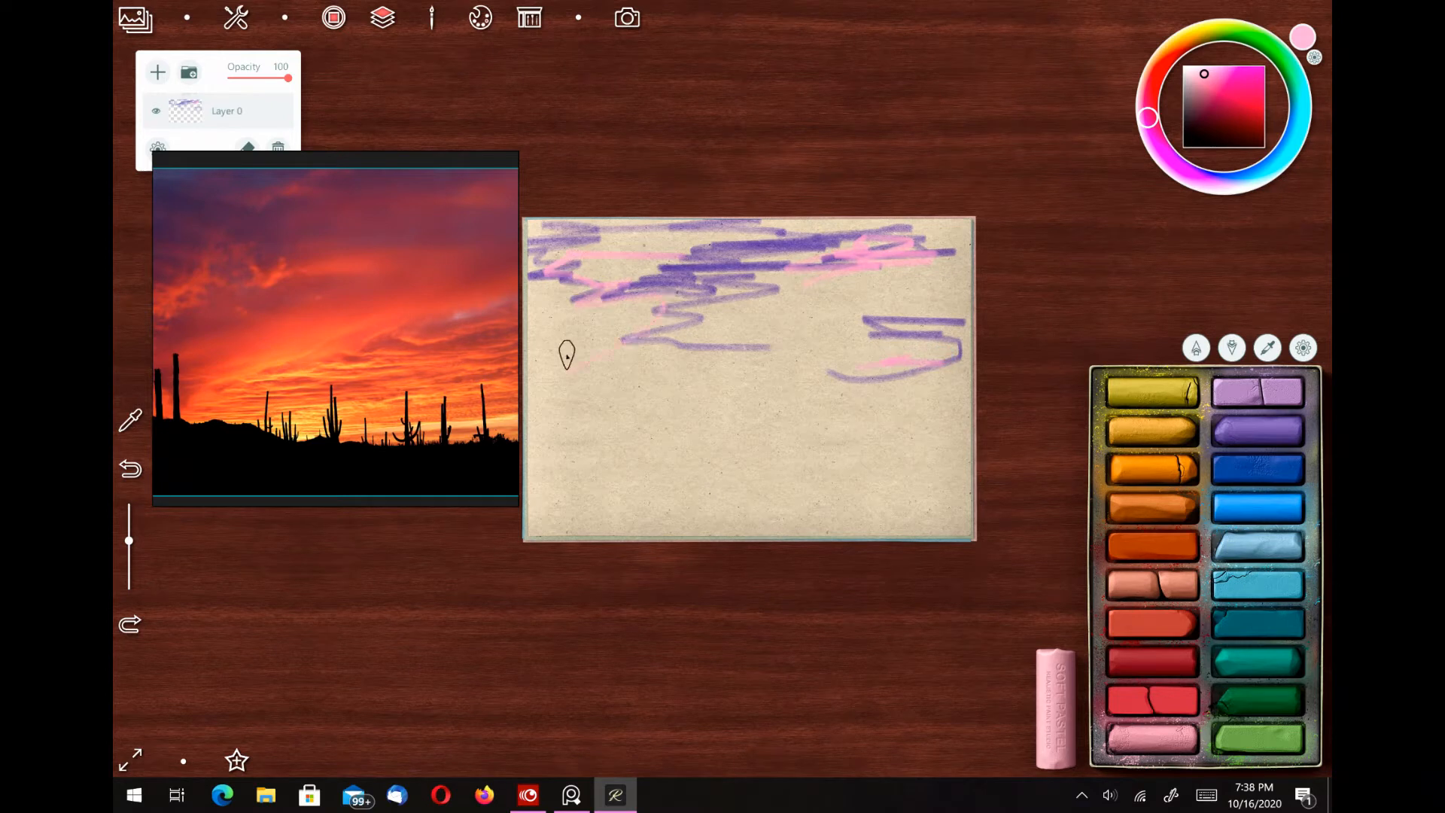
pyautogui.click(1165, 711)
pyautogui.moveTo(797, 311)
pyautogui.mouseDown()
pyautogui.moveTo(875, 302)
pyautogui.moveTo(968, 226)
pyautogui.moveTo(914, 226)
pyautogui.mouseUp()
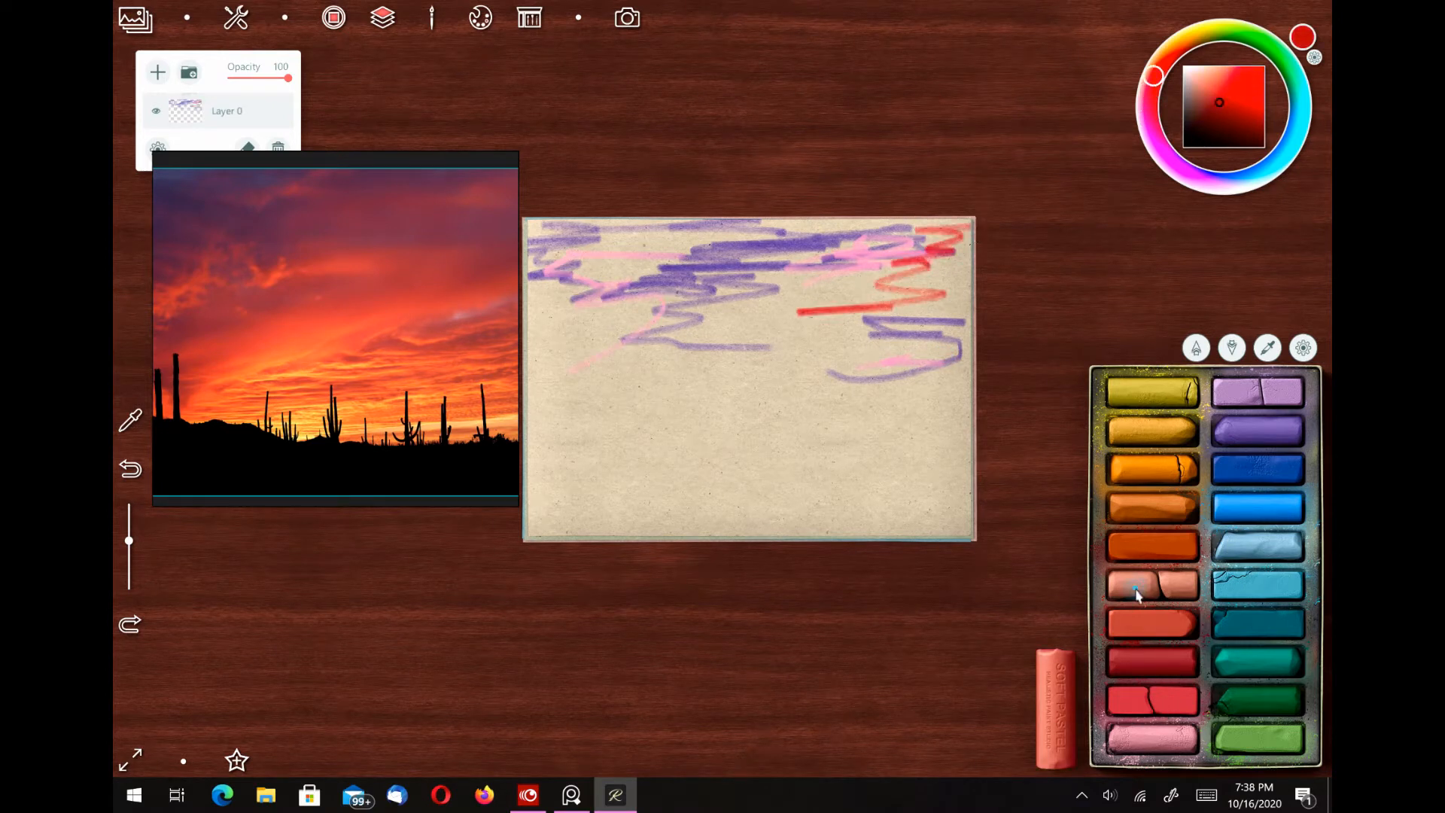
pyautogui.moveTo(850, 316)
pyautogui.mouseDown()
pyautogui.moveTo(945, 264)
pyautogui.moveTo(815, 323)
pyautogui.moveTo(926, 304)
pyautogui.mouseUp()
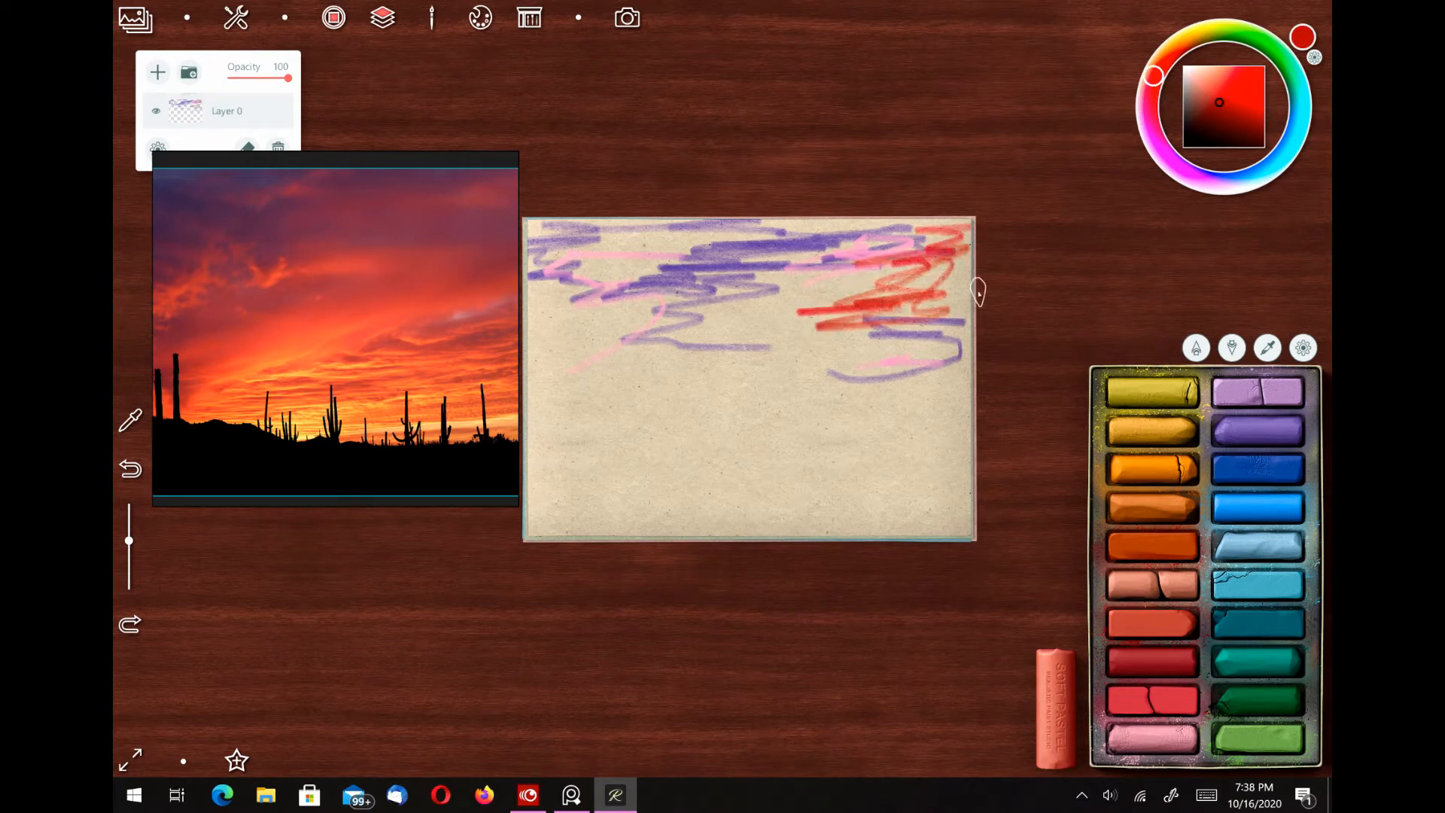
# Step: Add peach pastel strokes between the purple clouds in the upper sky
pyautogui.click(1152, 584)
pyautogui.moveTo(551, 339)
pyautogui.mouseDown()
pyautogui.moveTo(590, 331)
pyautogui.moveTo(632, 251)
pyautogui.moveTo(703, 238)
pyautogui.mouseUp()
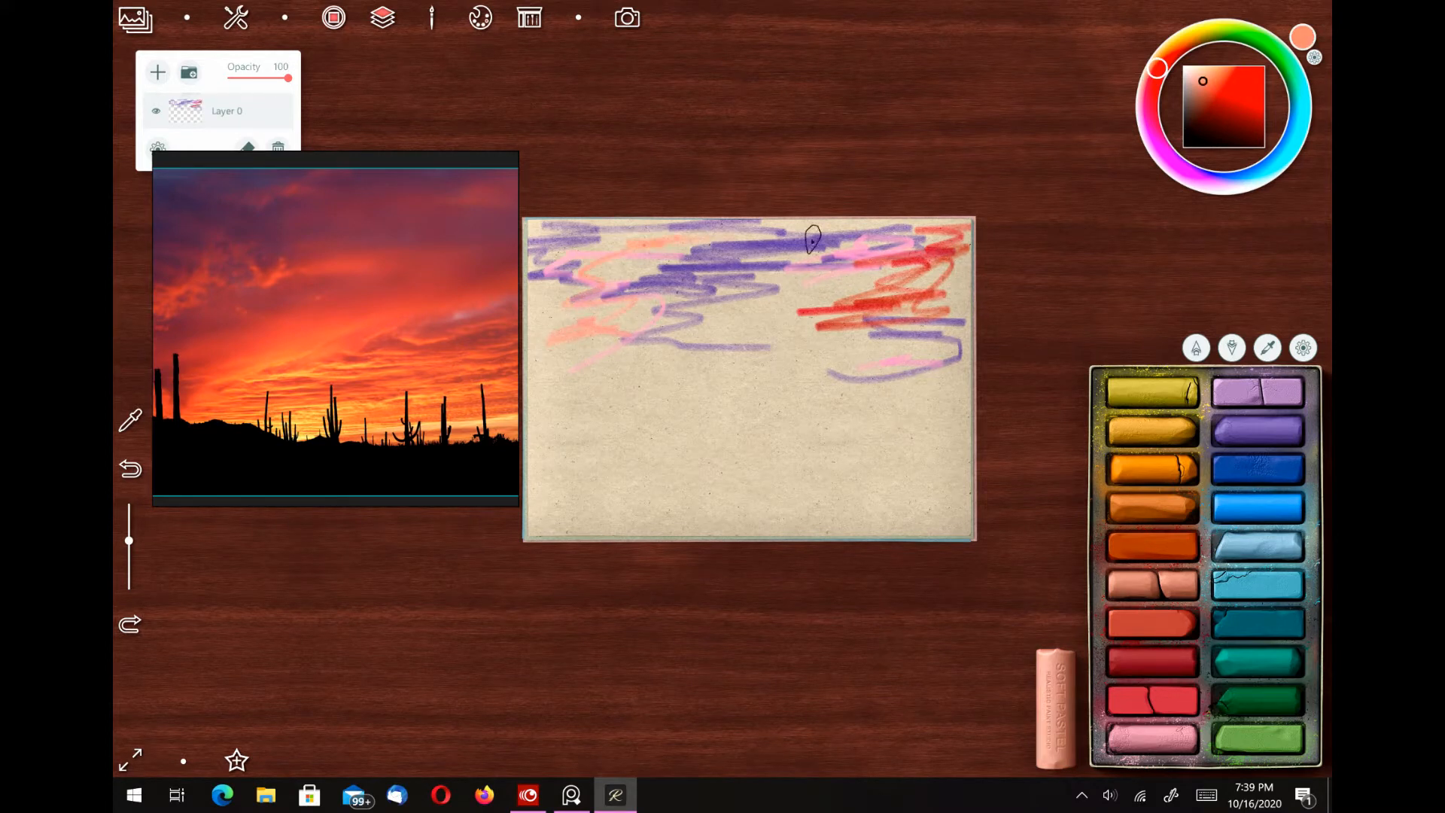
pyautogui.moveTo(813, 239); pyautogui.dragTo(771, 244)
pyautogui.moveTo(879, 237); pyautogui.dragTo(775, 245)
# Step: Scribble burnt-orange clouds through the middle of the sky and light peach strokes beside and below them on the right
pyautogui.click(1166, 550)
pyautogui.moveTo(850, 346); pyautogui.dragTo(654, 372)
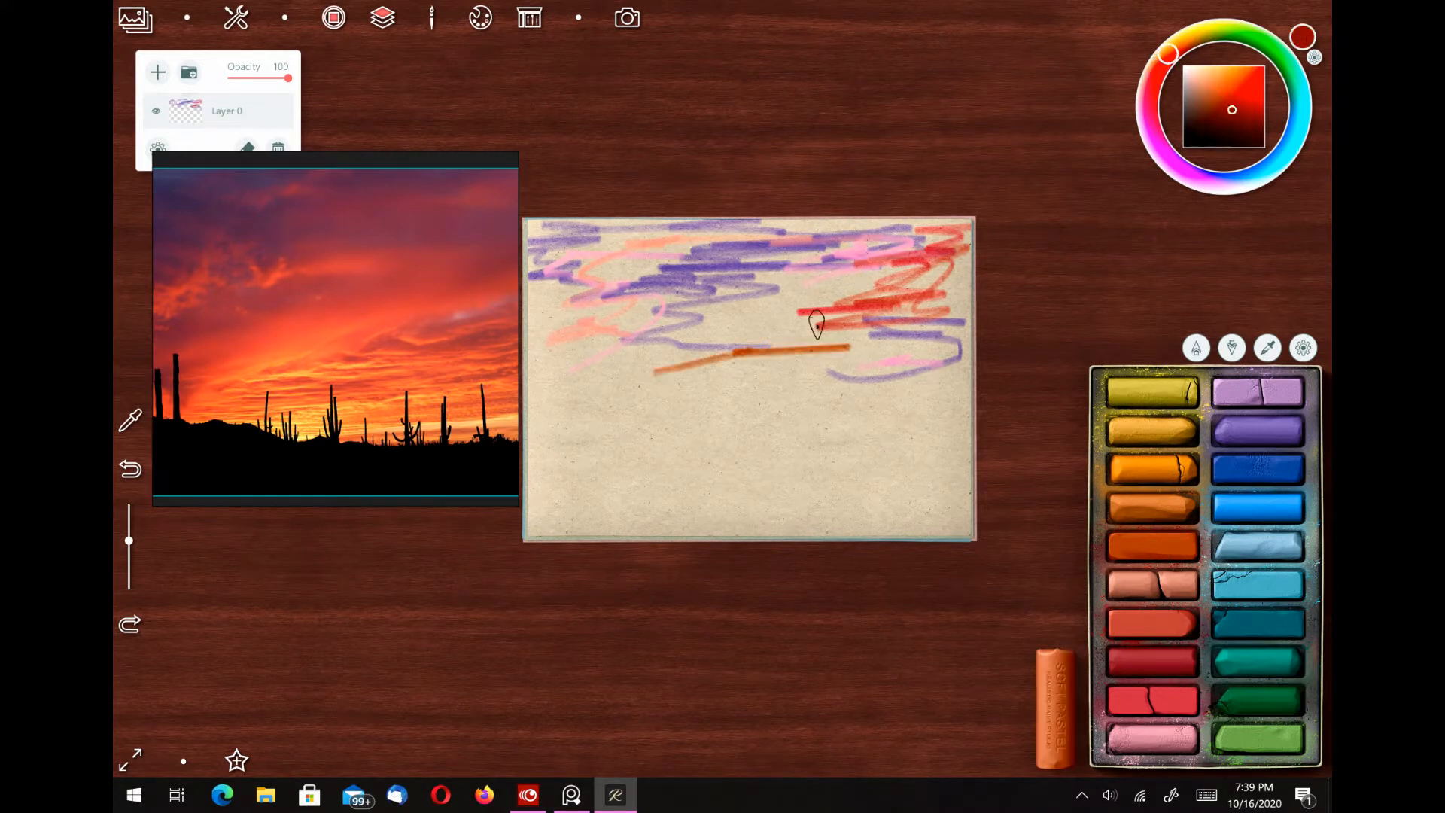
pyautogui.moveTo(816, 325)
pyautogui.mouseDown()
pyautogui.moveTo(752, 309)
pyautogui.moveTo(824, 305)
pyautogui.moveTo(790, 314)
pyautogui.moveTo(876, 358)
pyautogui.moveTo(639, 348)
pyautogui.moveTo(856, 370)
pyautogui.moveTo(874, 345)
pyautogui.moveTo(871, 393)
pyautogui.mouseUp()
pyautogui.click(1231, 348)
pyautogui.click(1153, 507)
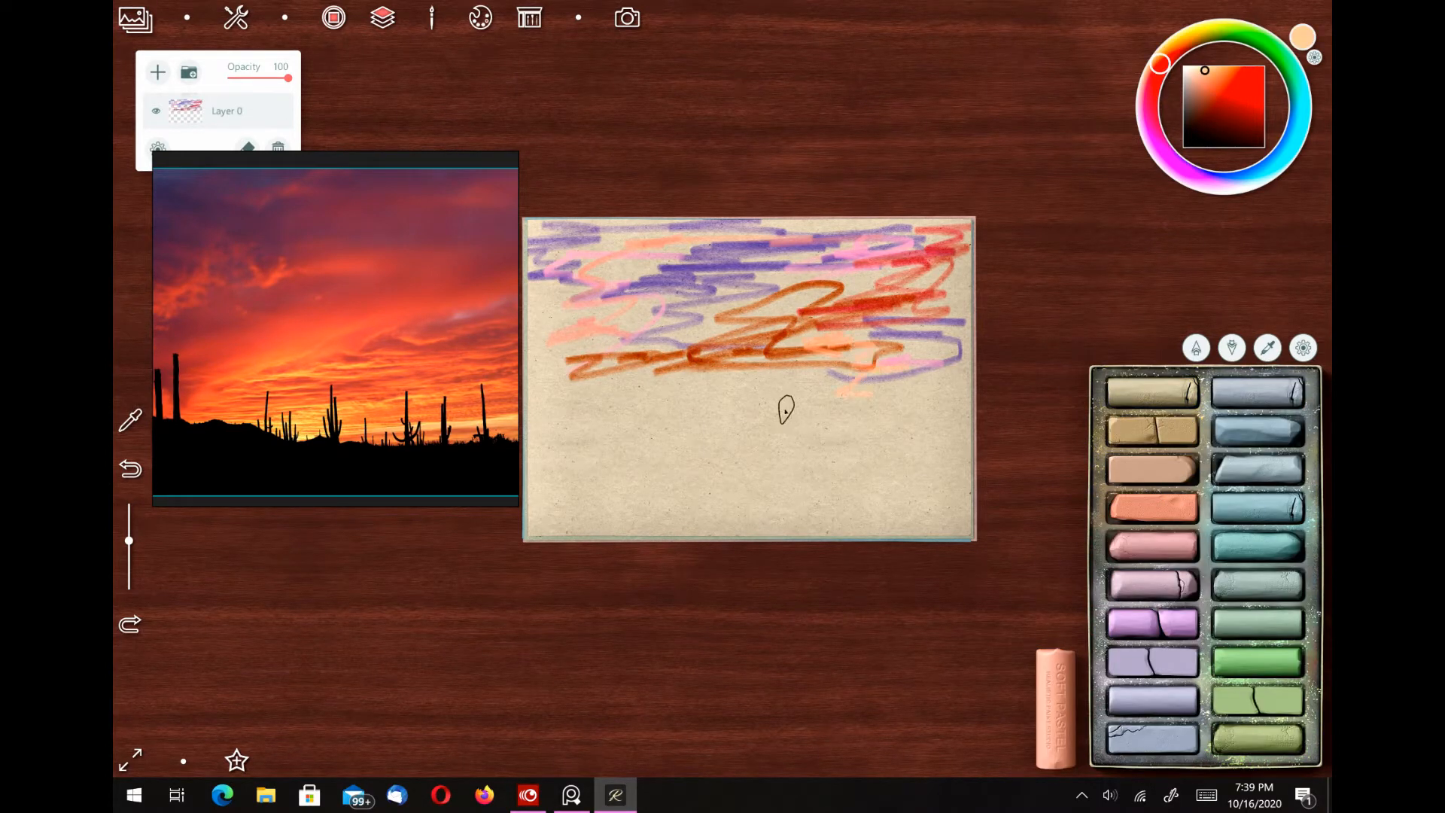
pyautogui.moveTo(786, 410)
pyautogui.mouseDown()
pyautogui.moveTo(870, 409)
pyautogui.moveTo(855, 413)
pyautogui.mouseUp()
# Step: Fill the band of sky above the horizon with bright orange and yellow pastel strokes
pyautogui.click(1196, 348)
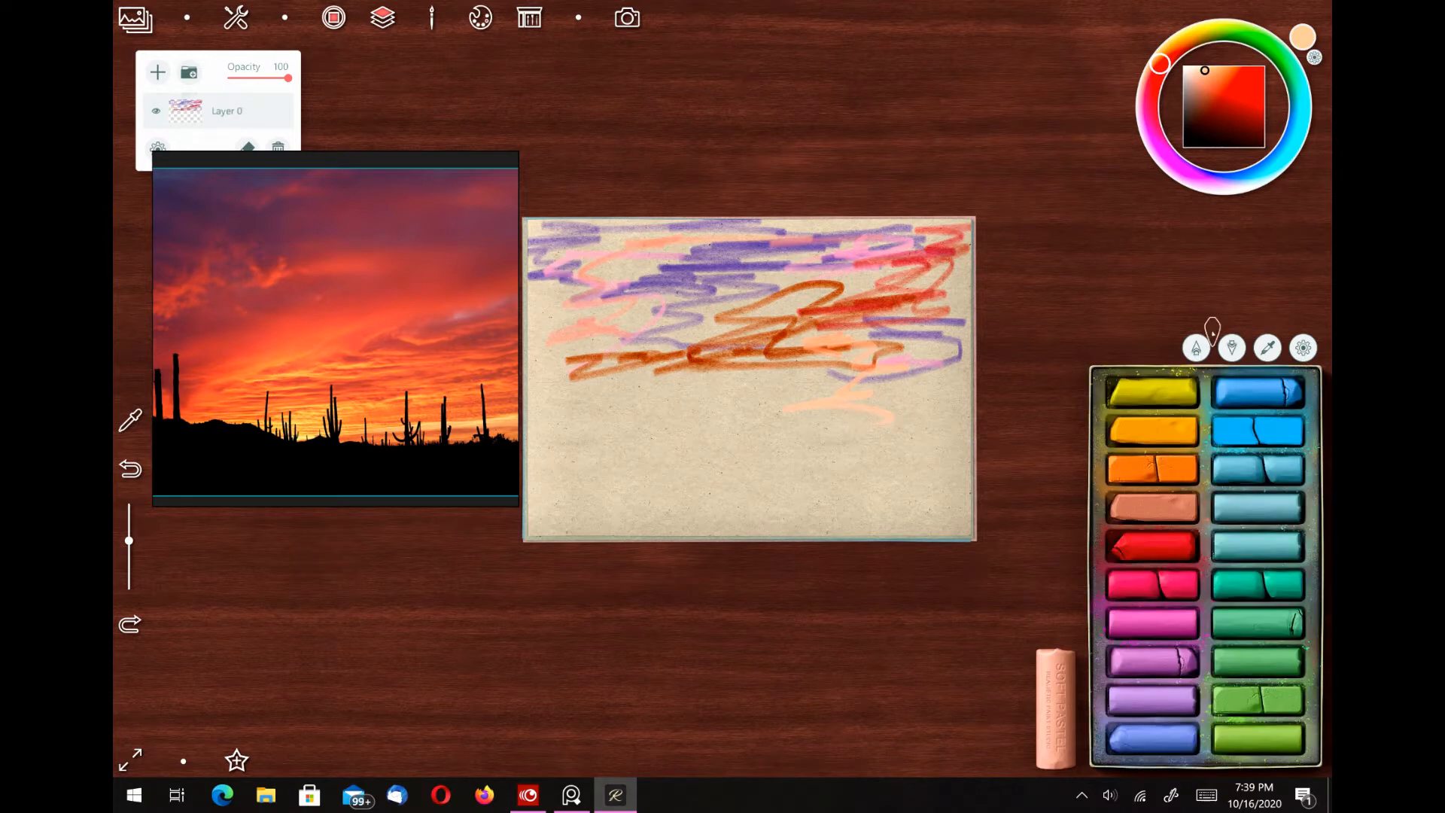
pyautogui.click(1152, 468)
pyautogui.moveTo(755, 387)
pyautogui.mouseDown()
pyautogui.moveTo(748, 427)
pyautogui.moveTo(840, 425)
pyautogui.moveTo(726, 439)
pyautogui.moveTo(922, 419)
pyautogui.mouseUp()
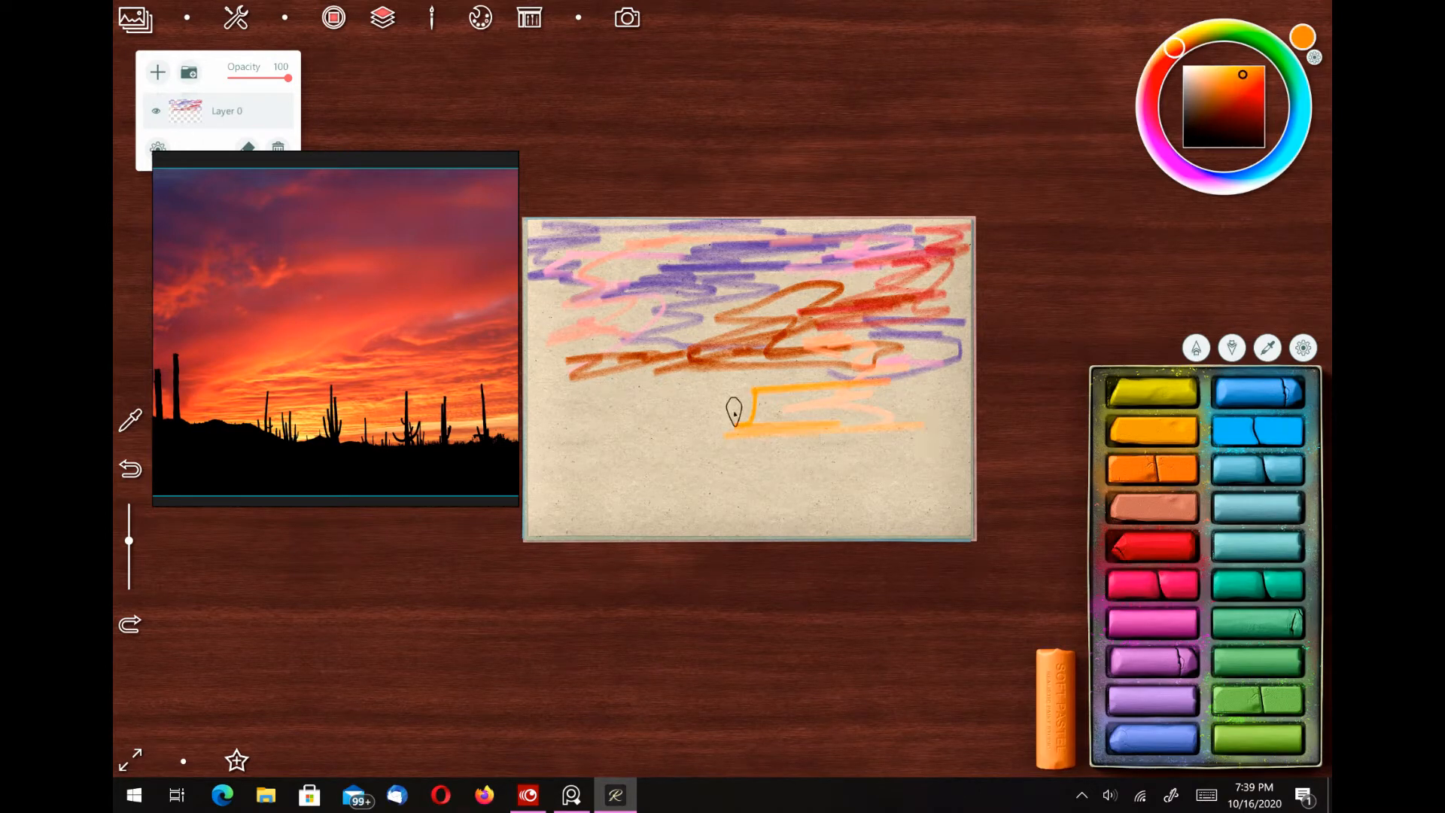
pyautogui.moveTo(734, 412)
pyautogui.mouseDown()
pyautogui.moveTo(880, 381)
pyautogui.moveTo(907, 391)
pyautogui.mouseUp()
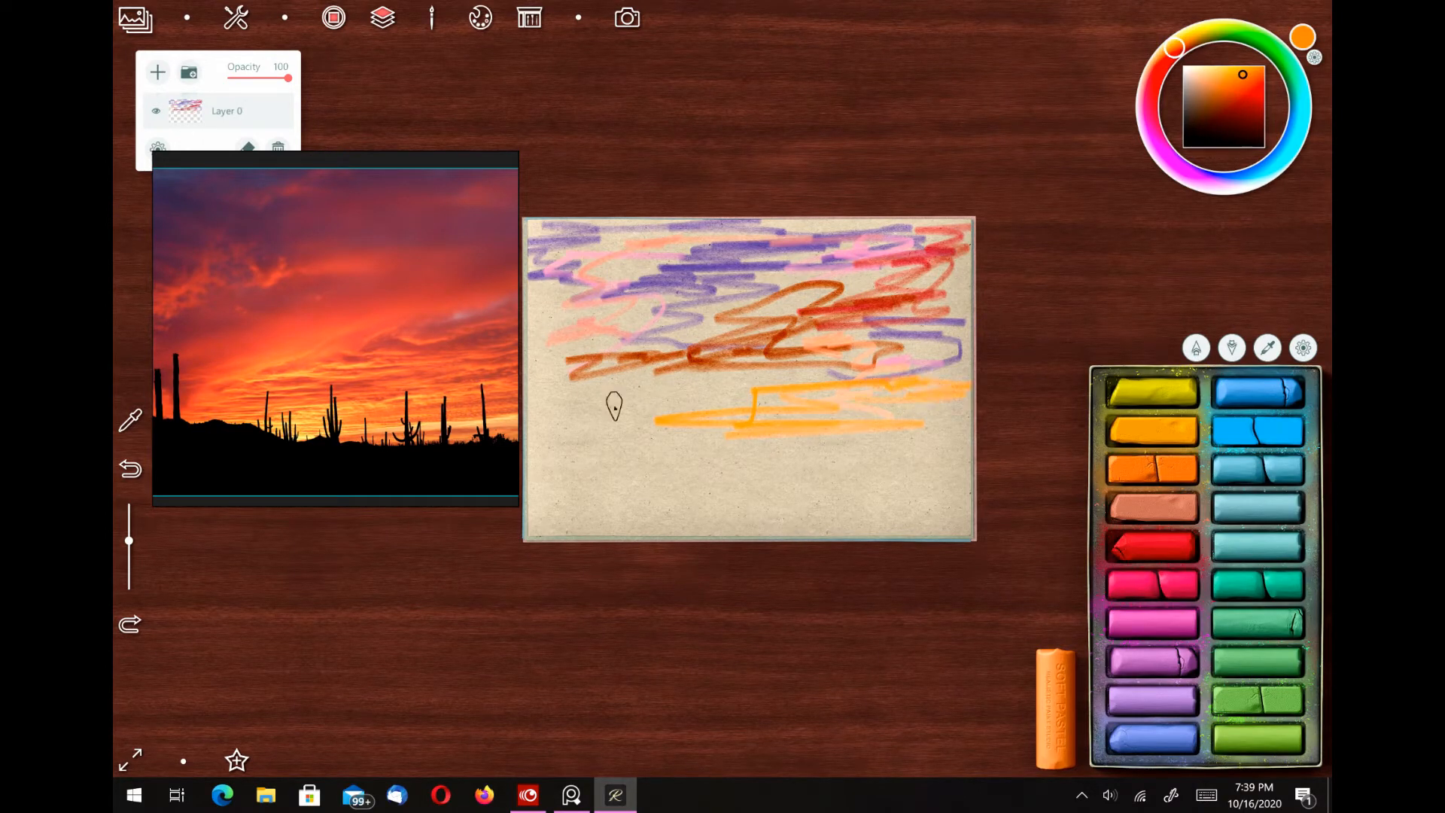
pyautogui.moveTo(614, 406)
pyautogui.mouseDown()
pyautogui.moveTo(831, 392)
pyautogui.moveTo(906, 411)
pyautogui.moveTo(828, 418)
pyautogui.moveTo(919, 387)
pyautogui.mouseUp()
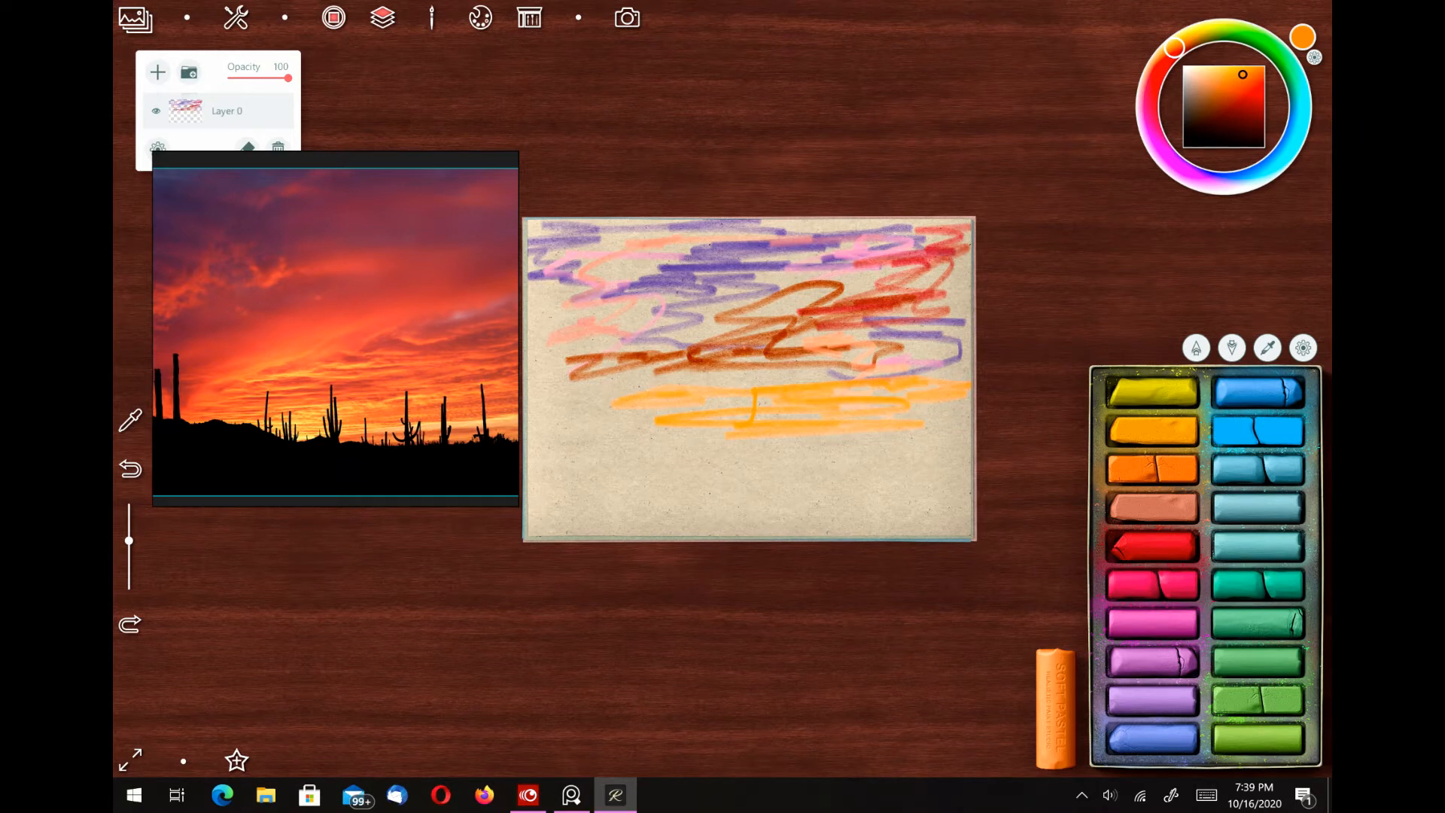
pyautogui.moveTo(797, 412)
pyautogui.mouseDown()
pyautogui.moveTo(761, 371)
pyautogui.moveTo(858, 370)
pyautogui.mouseUp()
pyautogui.moveTo(907, 428)
pyautogui.mouseDown()
pyautogui.moveTo(787, 442)
pyautogui.moveTo(642, 429)
pyautogui.moveTo(958, 409)
pyautogui.moveTo(545, 416)
pyautogui.moveTo(975, 425)
pyautogui.mouseUp()
pyautogui.click(1139, 380)
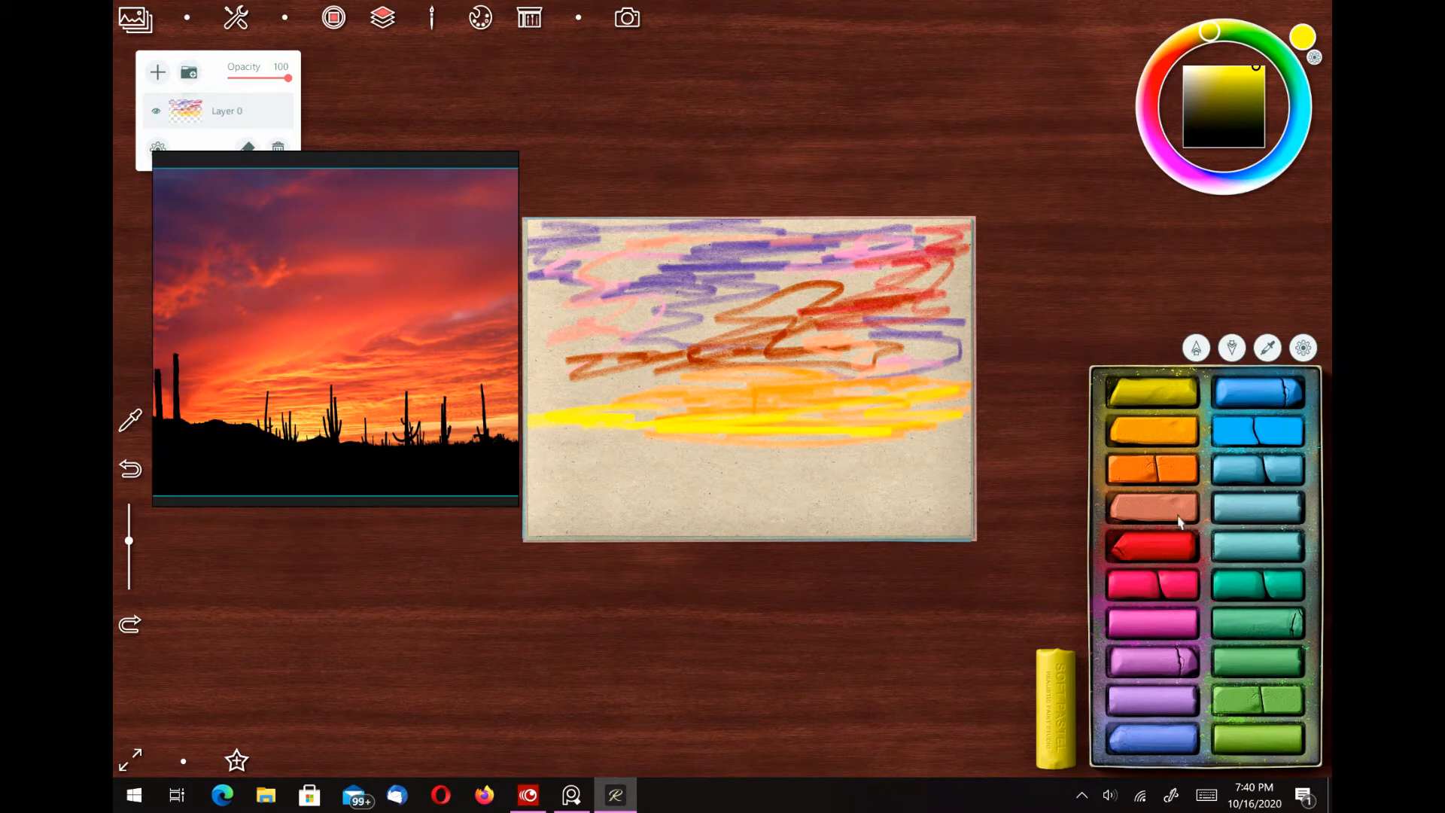
pyautogui.click(1206, 355)
pyautogui.click(1178, 458)
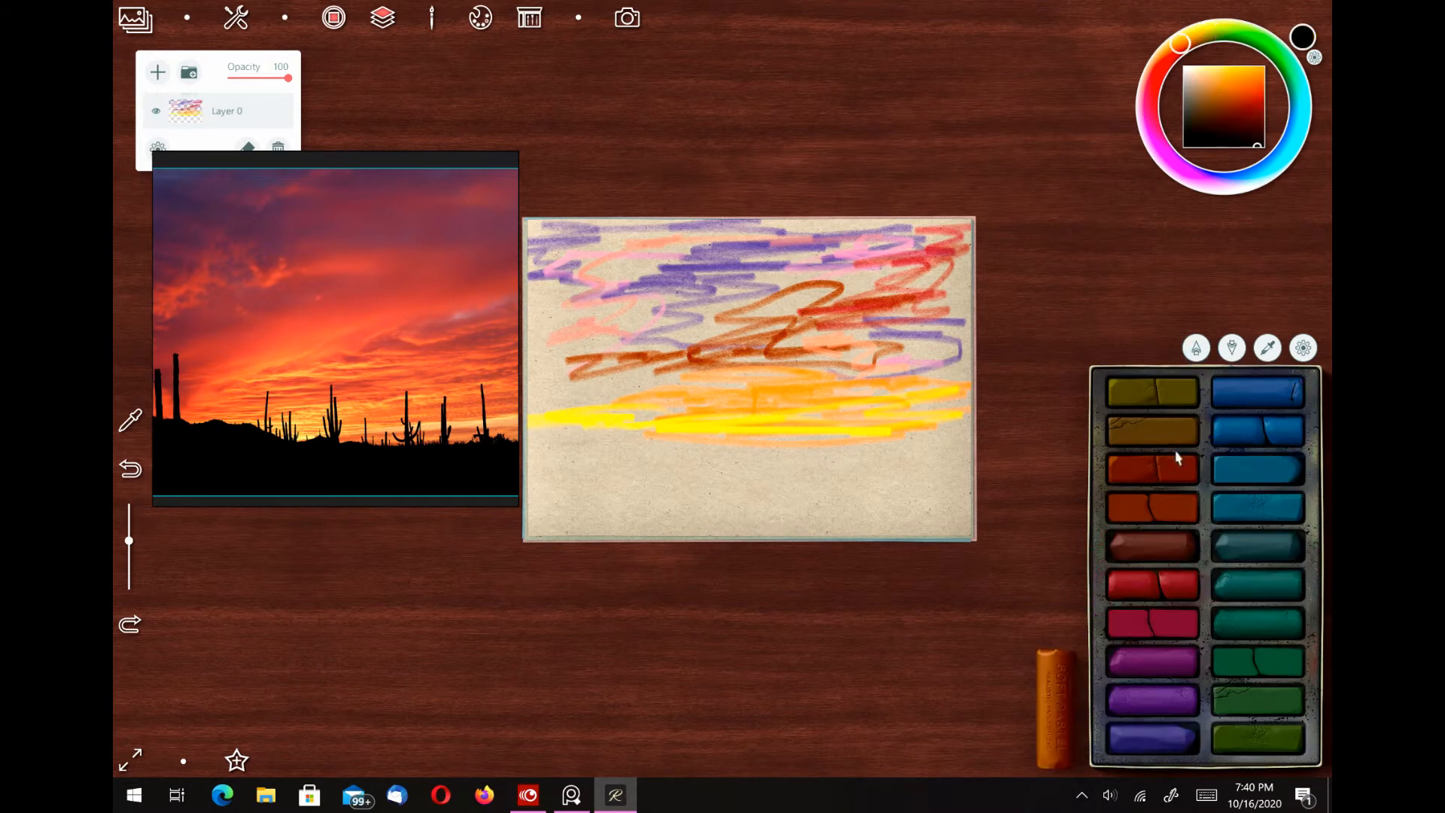
pyautogui.moveTo(727, 308); pyautogui.dragTo(836, 301)
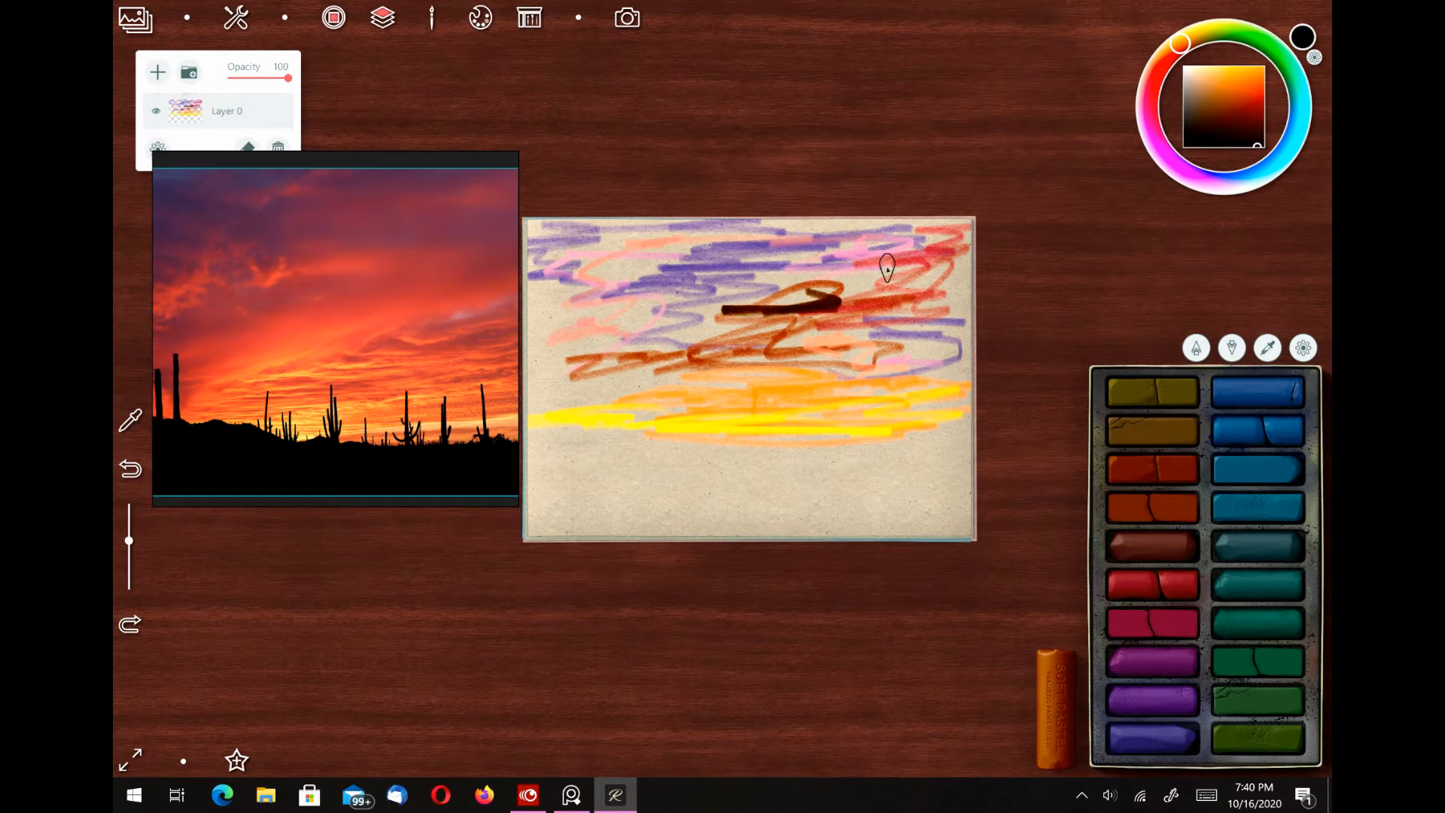
pyautogui.click(133, 475)
# Step: Mix a medium orange and scribble it over the middle of the sky, from the left edge down to the lower right
pyautogui.moveTo(1227, 75)
pyautogui.mouseDown()
pyautogui.moveTo(1247, 103)
pyautogui.moveTo(1221, 84)
pyautogui.moveTo(1235, 93)
pyautogui.mouseUp()
pyautogui.moveTo(806, 317)
pyautogui.mouseDown()
pyautogui.moveTo(775, 316)
pyautogui.moveTo(872, 286)
pyautogui.moveTo(828, 281)
pyautogui.moveTo(704, 323)
pyautogui.moveTo(556, 396)
pyautogui.moveTo(651, 380)
pyautogui.mouseUp()
pyautogui.moveTo(611, 310)
pyautogui.mouseDown()
pyautogui.moveTo(657, 316)
pyautogui.moveTo(563, 331)
pyautogui.moveTo(570, 348)
pyautogui.moveTo(553, 312)
pyautogui.moveTo(610, 354)
pyautogui.moveTo(825, 414)
pyautogui.moveTo(971, 328)
pyautogui.moveTo(941, 406)
pyautogui.mouseUp()
pyautogui.moveTo(844, 444)
pyautogui.mouseDown()
pyautogui.moveTo(927, 358)
pyautogui.moveTo(879, 341)
pyautogui.moveTo(800, 362)
pyautogui.moveTo(861, 319)
pyautogui.mouseUp()
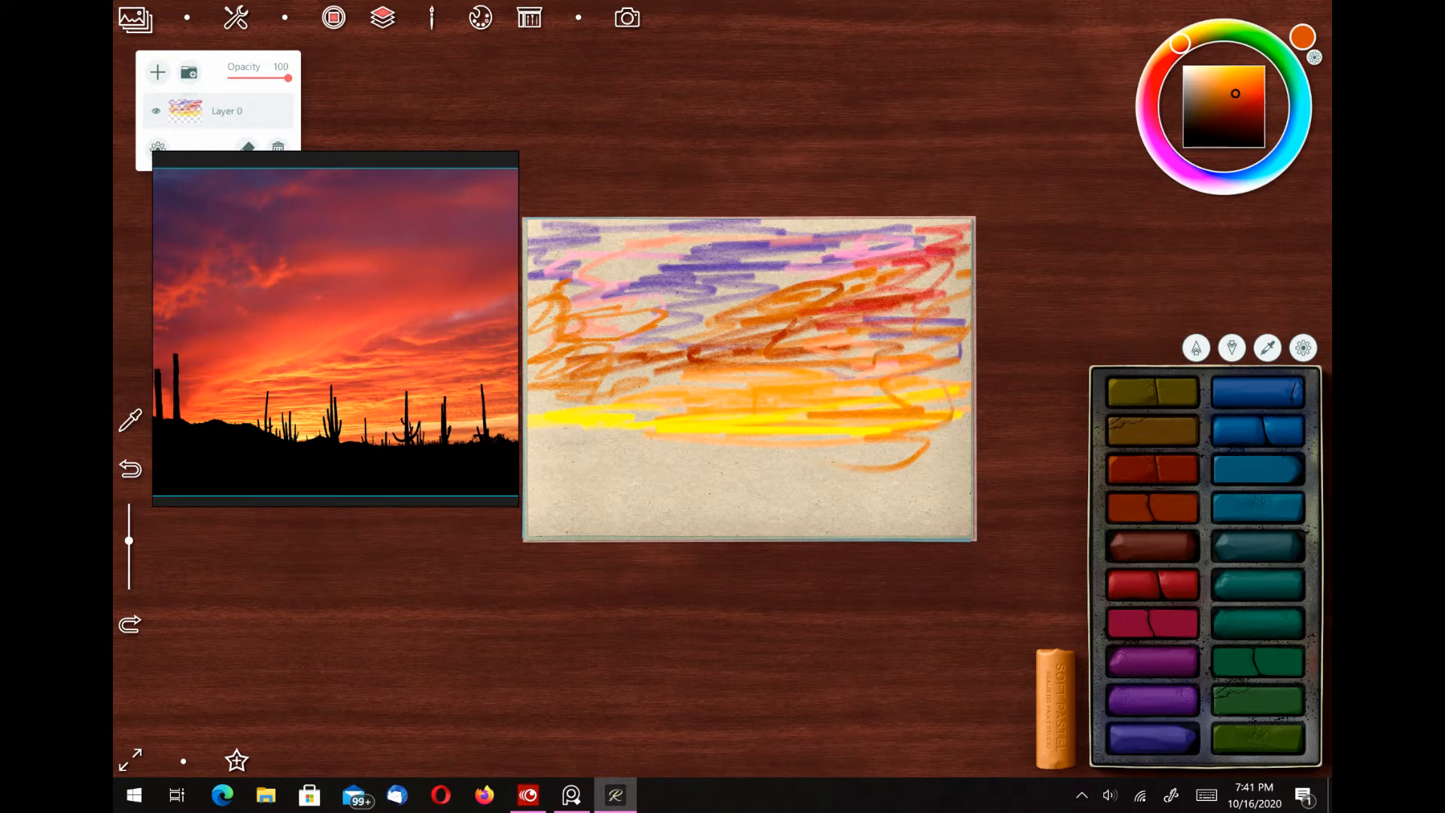
# Step: Choose a more saturated orange and add strokes along the right side and across the yellow band above the horizon
pyautogui.click(1259, 97)
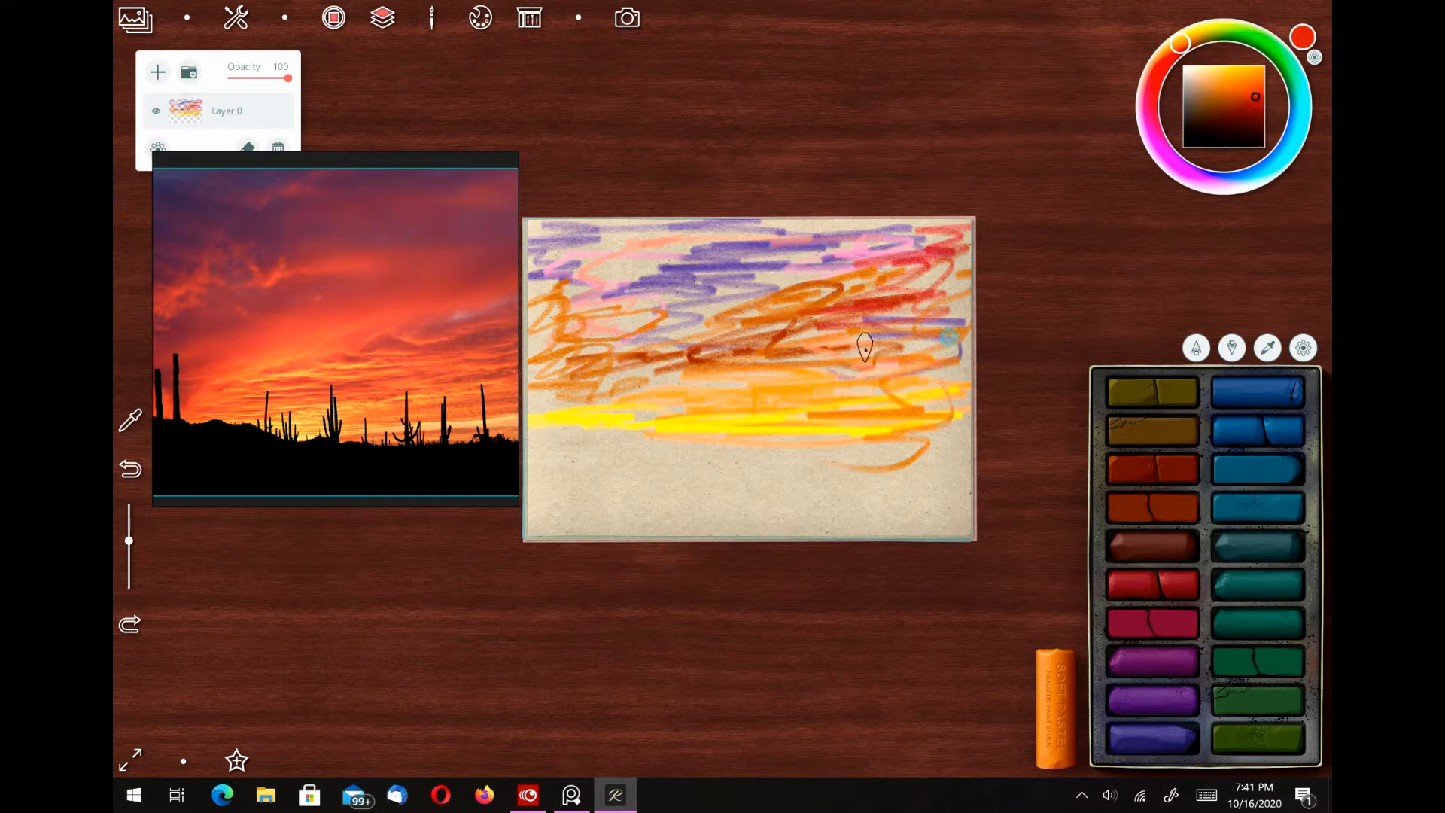
pyautogui.moveTo(864, 348)
pyautogui.mouseDown()
pyautogui.moveTo(933, 346)
pyautogui.moveTo(948, 362)
pyautogui.moveTo(897, 386)
pyautogui.moveTo(979, 430)
pyautogui.moveTo(942, 434)
pyautogui.moveTo(917, 426)
pyautogui.moveTo(977, 374)
pyautogui.mouseUp()
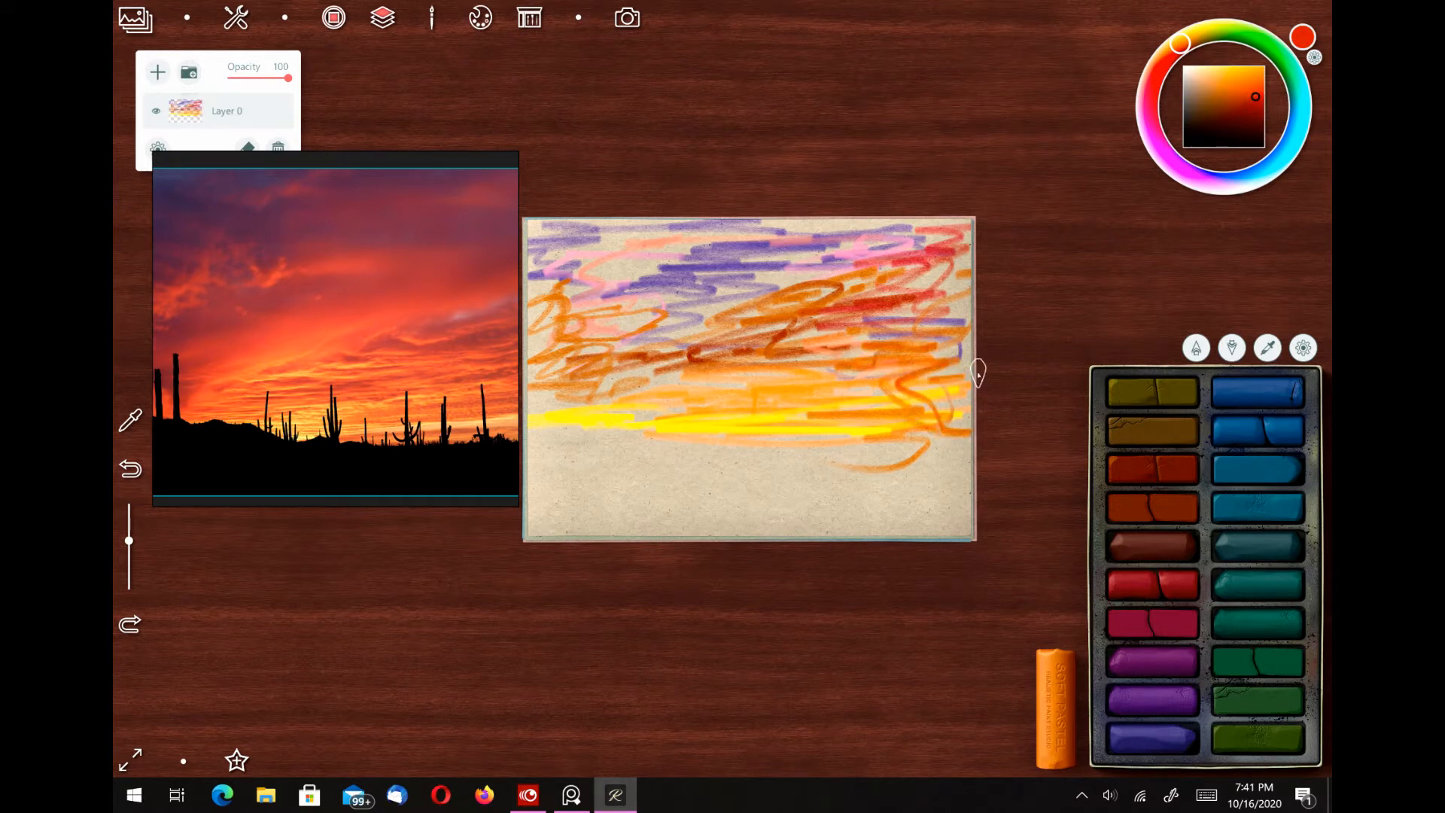
pyautogui.moveTo(528, 397)
pyautogui.mouseDown()
pyautogui.moveTo(702, 371)
pyautogui.moveTo(722, 420)
pyautogui.moveTo(951, 407)
pyautogui.moveTo(975, 433)
pyautogui.moveTo(848, 449)
pyautogui.mouseUp()
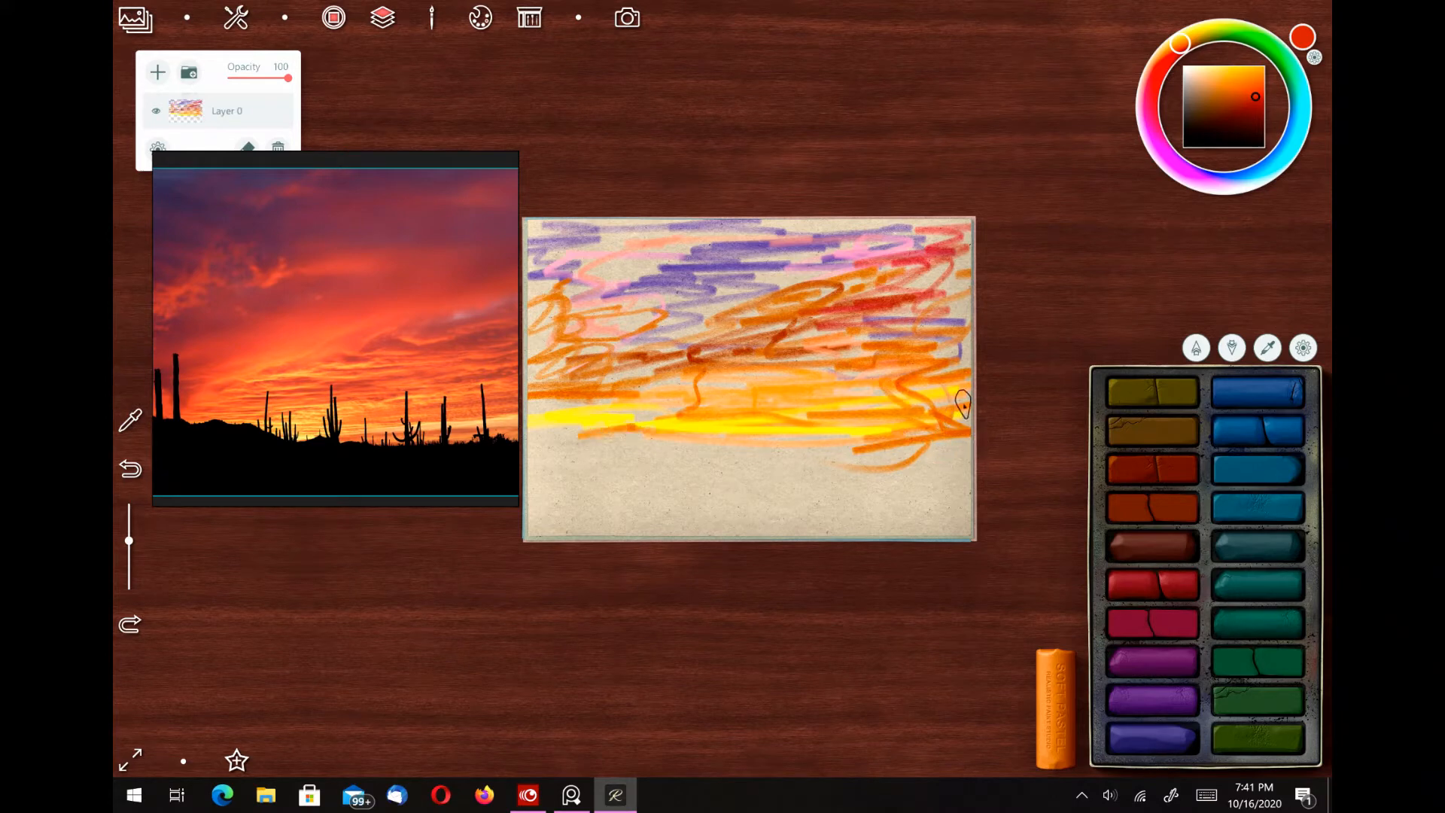
pyautogui.moveTo(970, 443); pyautogui.dragTo(930, 450)
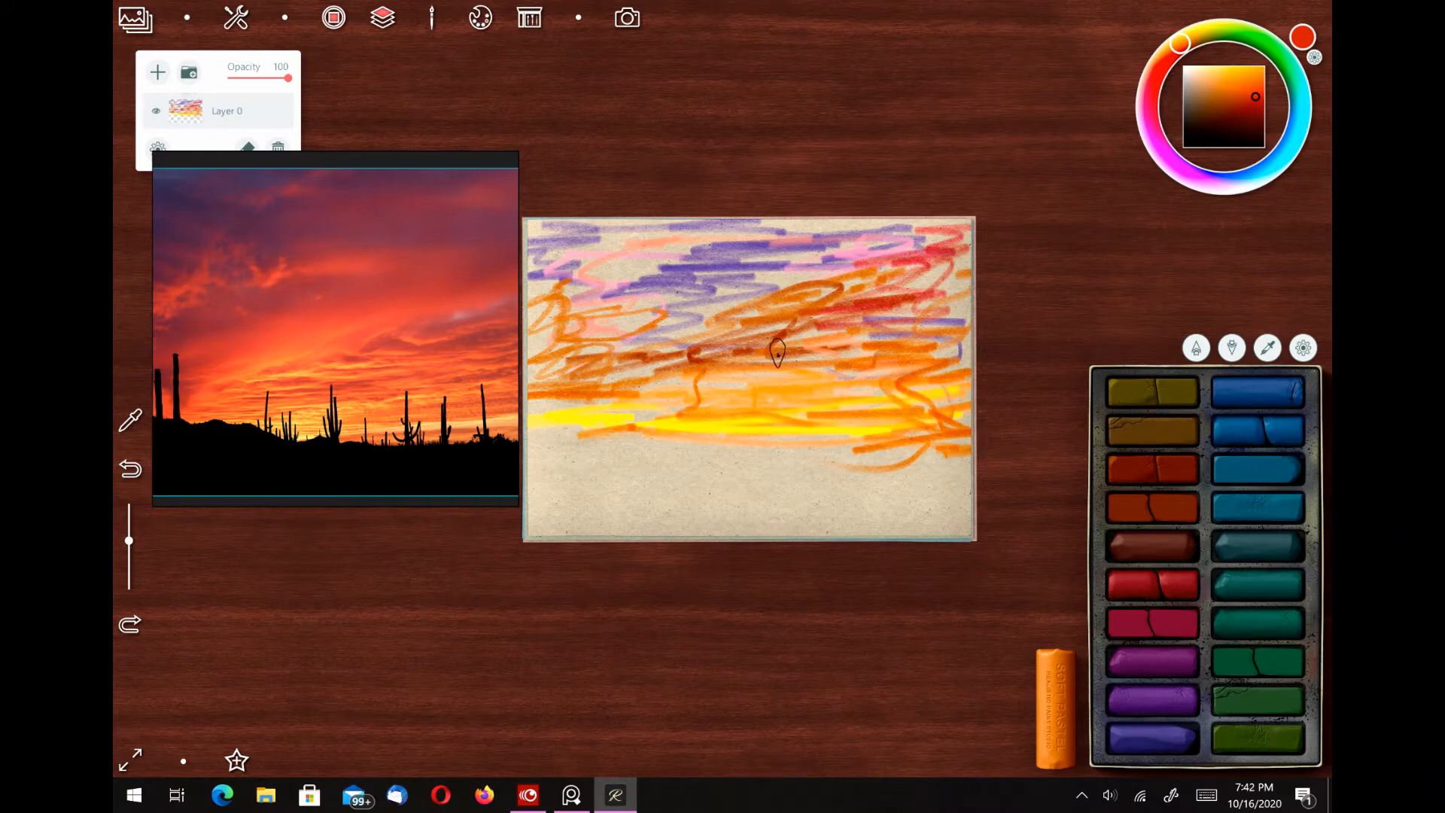
# Step: Select Blending Stump 6340 and smudge the pastel strokes on the sky's right side and in the lower yellow-orange band
pyautogui.click(1056, 670)
pyautogui.click(826, 448)
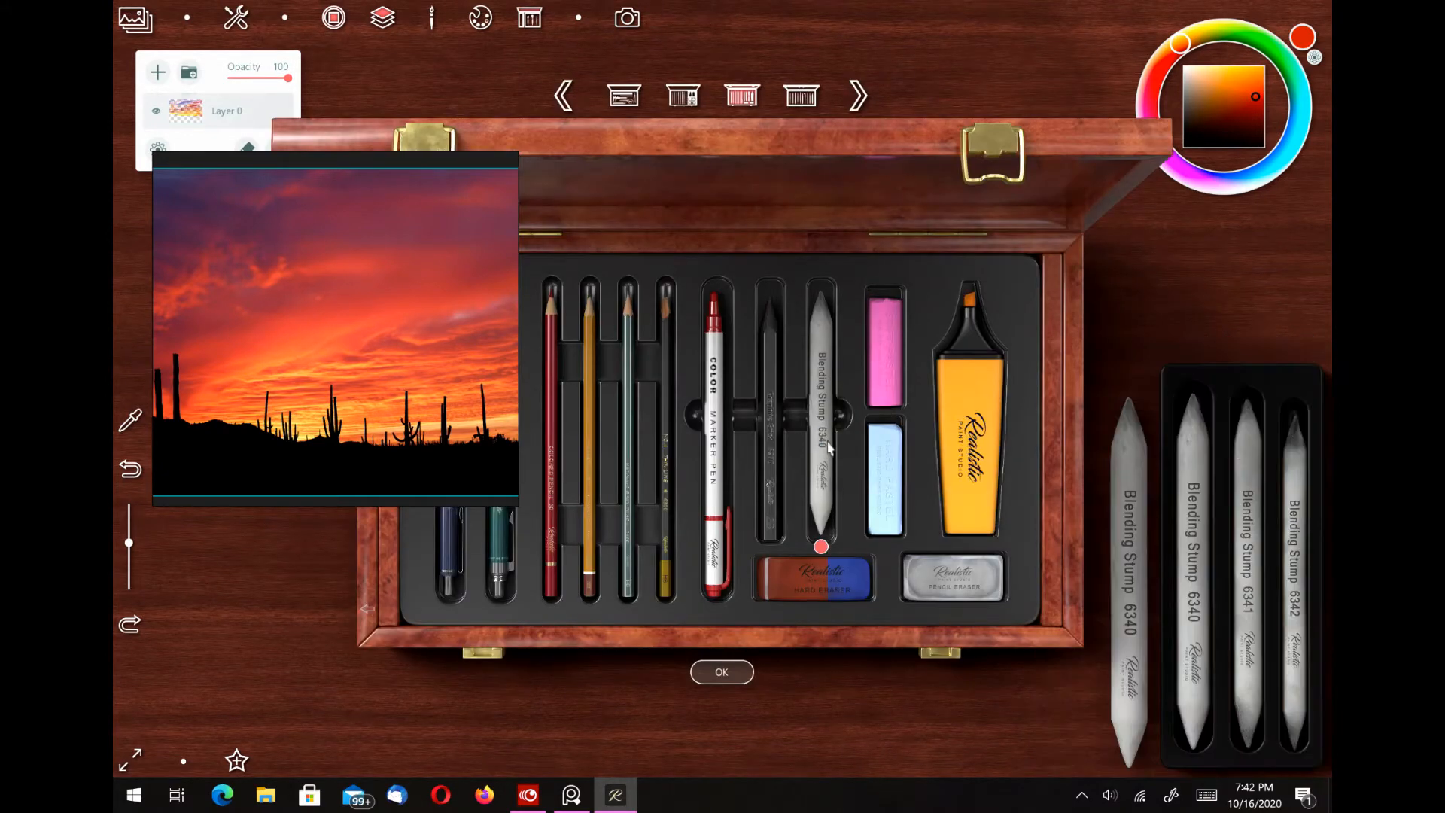
pyautogui.click(724, 669)
pyautogui.click(1136, 489)
pyautogui.click(748, 679)
pyautogui.moveTo(919, 226)
pyautogui.mouseDown()
pyautogui.moveTo(871, 224)
pyautogui.moveTo(982, 230)
pyautogui.moveTo(973, 258)
pyautogui.moveTo(936, 282)
pyautogui.moveTo(978, 256)
pyautogui.moveTo(864, 257)
pyautogui.moveTo(950, 263)
pyautogui.moveTo(946, 289)
pyautogui.moveTo(848, 302)
pyautogui.moveTo(958, 316)
pyautogui.moveTo(866, 324)
pyautogui.moveTo(961, 312)
pyautogui.moveTo(911, 314)
pyautogui.moveTo(849, 346)
pyautogui.moveTo(973, 353)
pyautogui.moveTo(970, 329)
pyautogui.moveTo(985, 336)
pyautogui.moveTo(972, 353)
pyautogui.moveTo(951, 343)
pyautogui.moveTo(955, 366)
pyautogui.moveTo(881, 371)
pyautogui.moveTo(863, 390)
pyautogui.moveTo(956, 396)
pyautogui.moveTo(983, 376)
pyautogui.moveTo(804, 357)
pyautogui.moveTo(802, 380)
pyautogui.moveTo(901, 390)
pyautogui.moveTo(833, 404)
pyautogui.moveTo(857, 446)
pyautogui.moveTo(959, 404)
pyautogui.moveTo(901, 403)
pyautogui.moveTo(943, 373)
pyautogui.moveTo(871, 350)
pyautogui.moveTo(936, 338)
pyautogui.moveTo(866, 373)
pyautogui.moveTo(913, 377)
pyautogui.moveTo(856, 403)
pyautogui.moveTo(868, 420)
pyautogui.moveTo(812, 413)
pyautogui.moveTo(949, 412)
pyautogui.moveTo(968, 432)
pyautogui.moveTo(942, 446)
pyautogui.moveTo(976, 442)
pyautogui.moveTo(964, 375)
pyautogui.moveTo(971, 441)
pyautogui.moveTo(909, 422)
pyautogui.moveTo(845, 436)
pyautogui.mouseUp()
pyautogui.moveTo(939, 447)
pyautogui.mouseDown()
pyautogui.moveTo(836, 454)
pyautogui.moveTo(853, 402)
pyautogui.mouseUp()
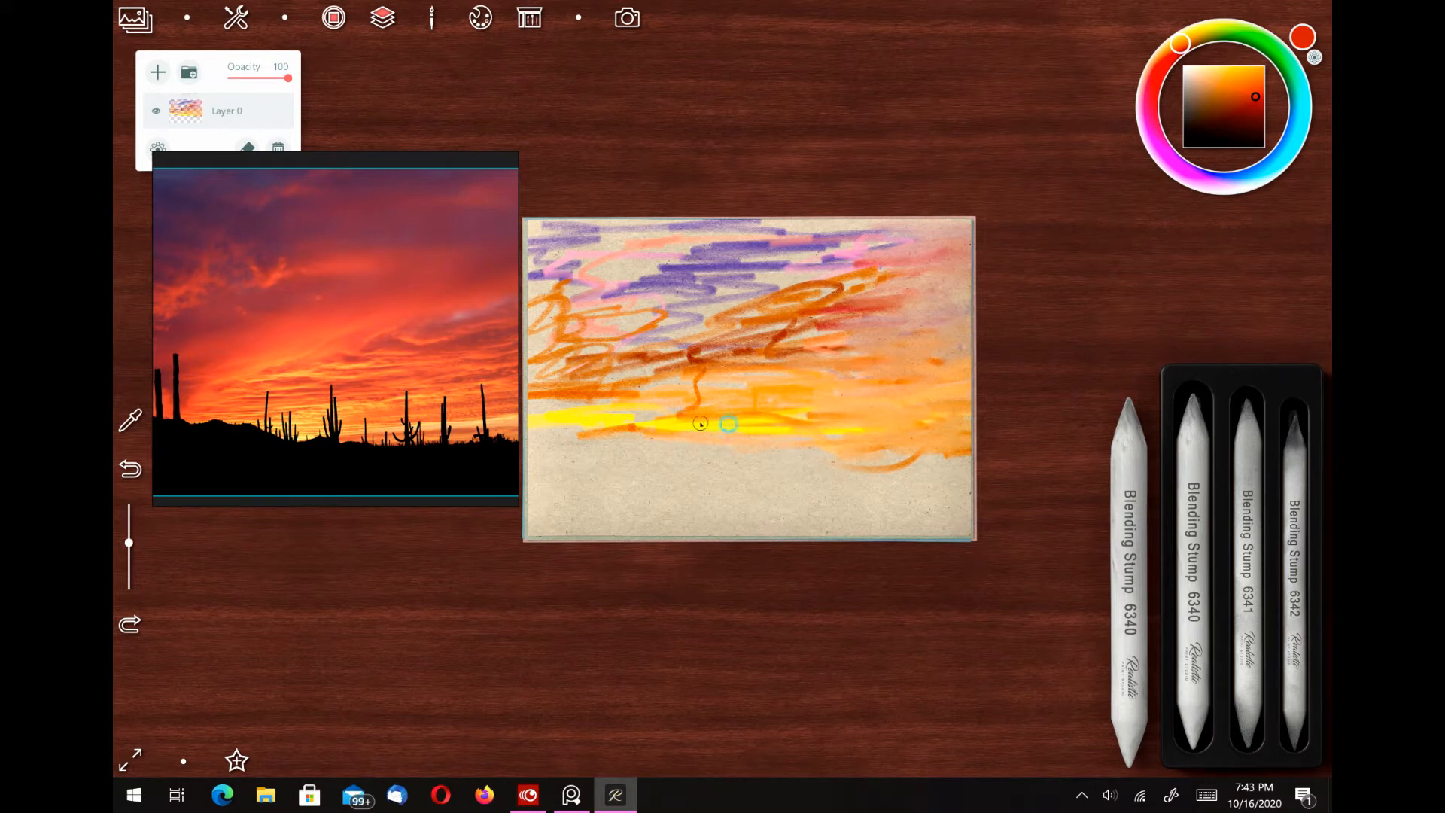
pyautogui.moveTo(738, 404); pyautogui.dragTo(691, 387)
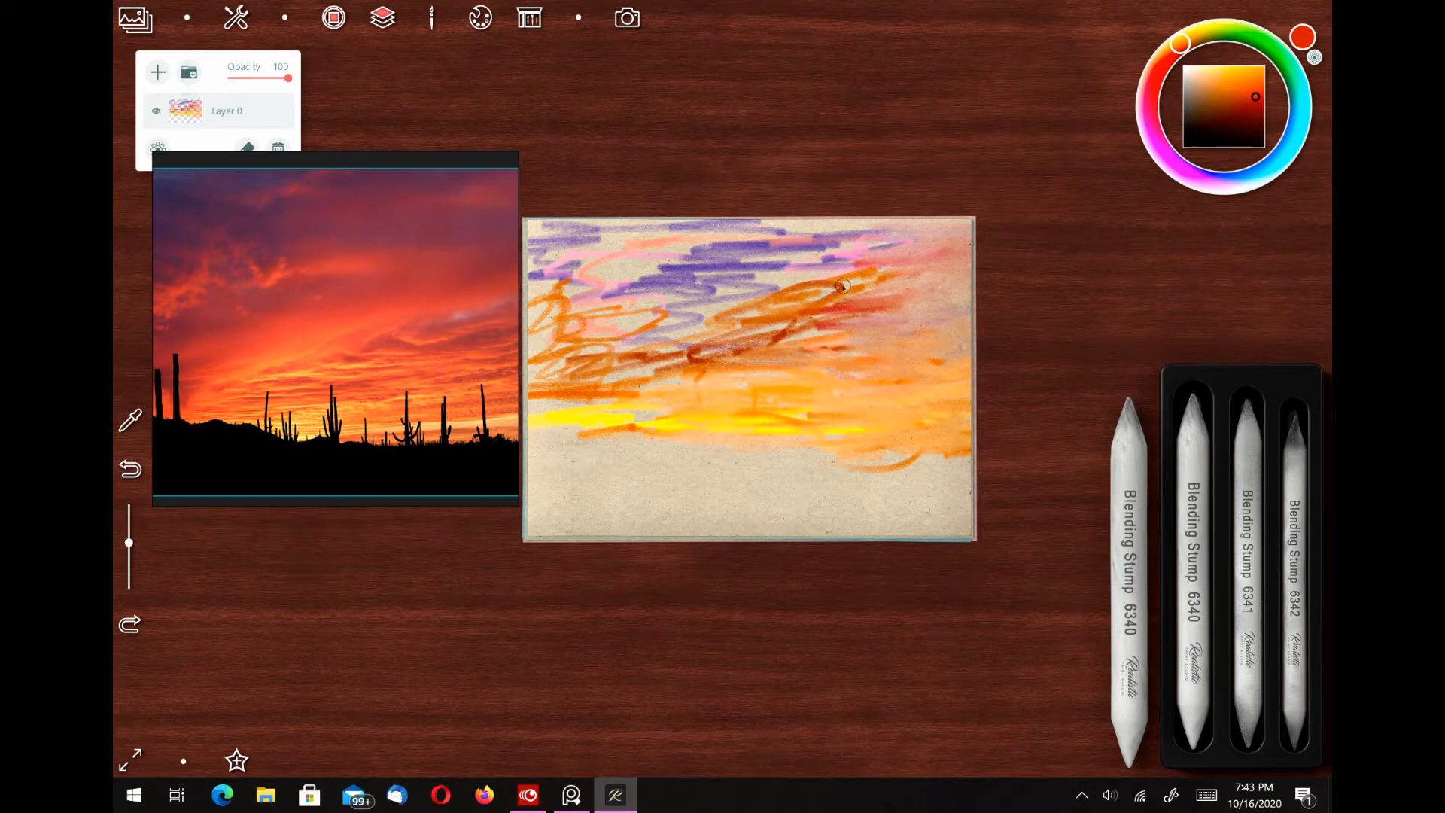
# Step: Blend the orange and purple clouds across the centre and left of the sky with the blending stump
pyautogui.moveTo(843, 286)
pyautogui.mouseDown()
pyautogui.moveTo(815, 296)
pyautogui.moveTo(925, 280)
pyautogui.moveTo(785, 230)
pyautogui.moveTo(864, 235)
pyautogui.moveTo(774, 284)
pyautogui.moveTo(815, 246)
pyautogui.moveTo(841, 274)
pyautogui.moveTo(744, 278)
pyautogui.moveTo(819, 297)
pyautogui.moveTo(691, 340)
pyautogui.moveTo(716, 312)
pyautogui.moveTo(678, 351)
pyautogui.moveTo(725, 342)
pyautogui.moveTo(662, 338)
pyautogui.moveTo(745, 339)
pyautogui.moveTo(720, 362)
pyautogui.moveTo(750, 360)
pyautogui.moveTo(777, 334)
pyautogui.moveTo(658, 357)
pyautogui.moveTo(729, 339)
pyautogui.moveTo(633, 346)
pyautogui.moveTo(654, 377)
pyautogui.moveTo(647, 356)
pyautogui.moveTo(699, 393)
pyautogui.moveTo(640, 397)
pyautogui.moveTo(707, 422)
pyautogui.moveTo(600, 397)
pyautogui.moveTo(636, 351)
pyautogui.moveTo(635, 314)
pyautogui.moveTo(650, 323)
pyautogui.moveTo(614, 322)
pyautogui.moveTo(610, 354)
pyautogui.moveTo(587, 338)
pyautogui.moveTo(581, 390)
pyautogui.moveTo(591, 421)
pyautogui.moveTo(638, 440)
pyautogui.moveTo(570, 403)
pyautogui.moveTo(623, 410)
pyautogui.moveTo(570, 406)
pyautogui.moveTo(678, 404)
pyautogui.moveTo(569, 434)
pyautogui.moveTo(602, 348)
pyautogui.mouseUp()
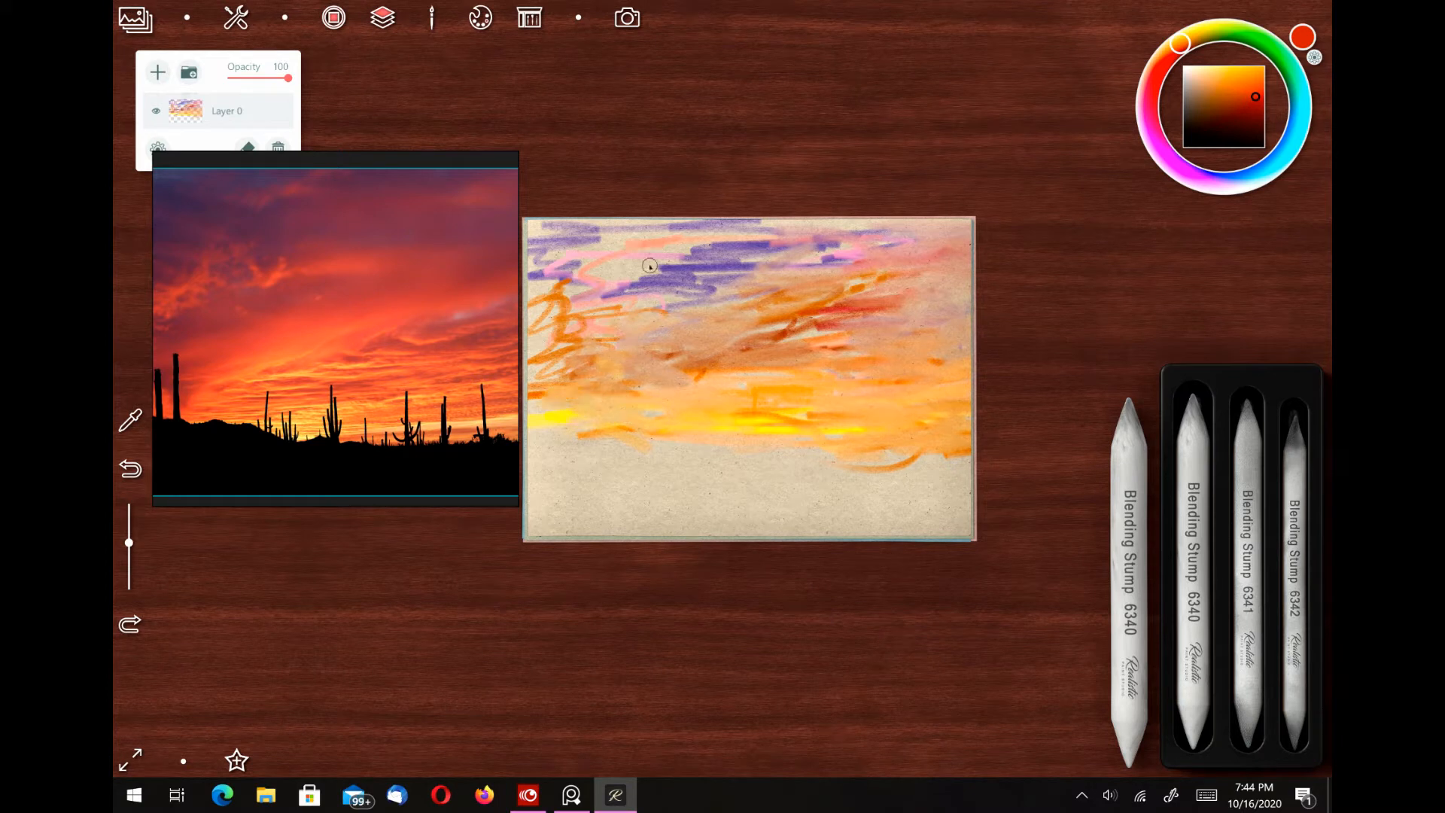
pyautogui.moveTo(744, 283)
pyautogui.mouseDown()
pyautogui.moveTo(797, 240)
pyautogui.moveTo(784, 247)
pyautogui.moveTo(840, 248)
pyautogui.moveTo(805, 271)
pyautogui.moveTo(839, 304)
pyautogui.moveTo(770, 335)
pyautogui.moveTo(815, 331)
pyautogui.moveTo(723, 366)
pyautogui.moveTo(665, 325)
pyautogui.mouseUp()
pyautogui.moveTo(611, 244)
pyautogui.mouseDown()
pyautogui.moveTo(551, 250)
pyautogui.moveTo(582, 262)
pyautogui.moveTo(711, 245)
pyautogui.moveTo(582, 242)
pyautogui.moveTo(657, 272)
pyautogui.moveTo(531, 289)
pyautogui.moveTo(707, 255)
pyautogui.moveTo(594, 361)
pyautogui.moveTo(555, 374)
pyautogui.moveTo(570, 347)
pyautogui.moveTo(585, 366)
pyautogui.moveTo(560, 360)
pyautogui.moveTo(598, 375)
pyautogui.moveTo(603, 400)
pyautogui.moveTo(550, 396)
pyautogui.moveTo(563, 438)
pyautogui.moveTo(616, 403)
pyautogui.mouseUp()
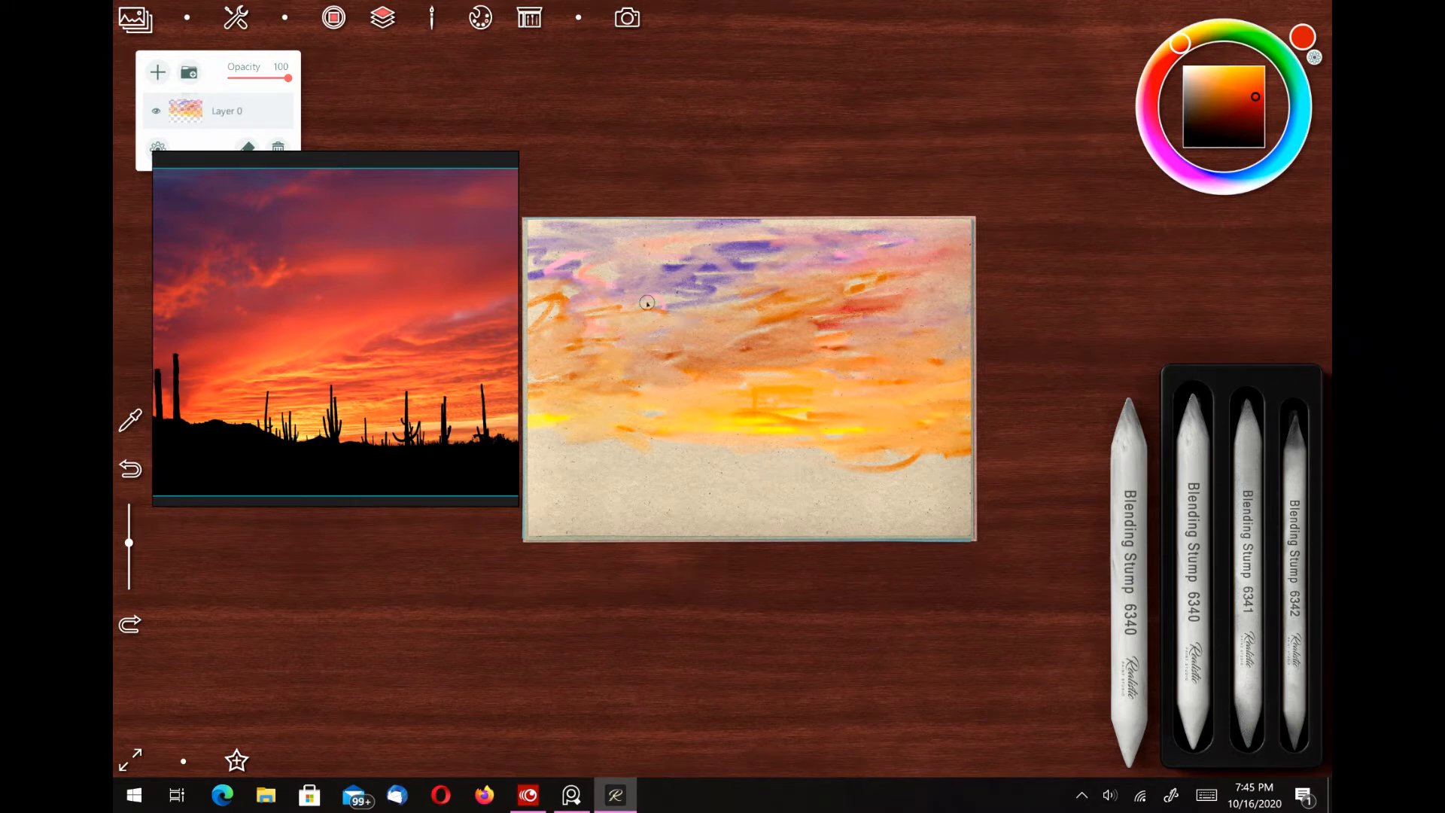
pyautogui.moveTo(578, 285)
pyautogui.mouseDown()
pyautogui.moveTo(553, 264)
pyautogui.moveTo(539, 286)
pyautogui.moveTo(661, 289)
pyautogui.moveTo(690, 346)
pyautogui.moveTo(728, 345)
pyautogui.mouseUp()
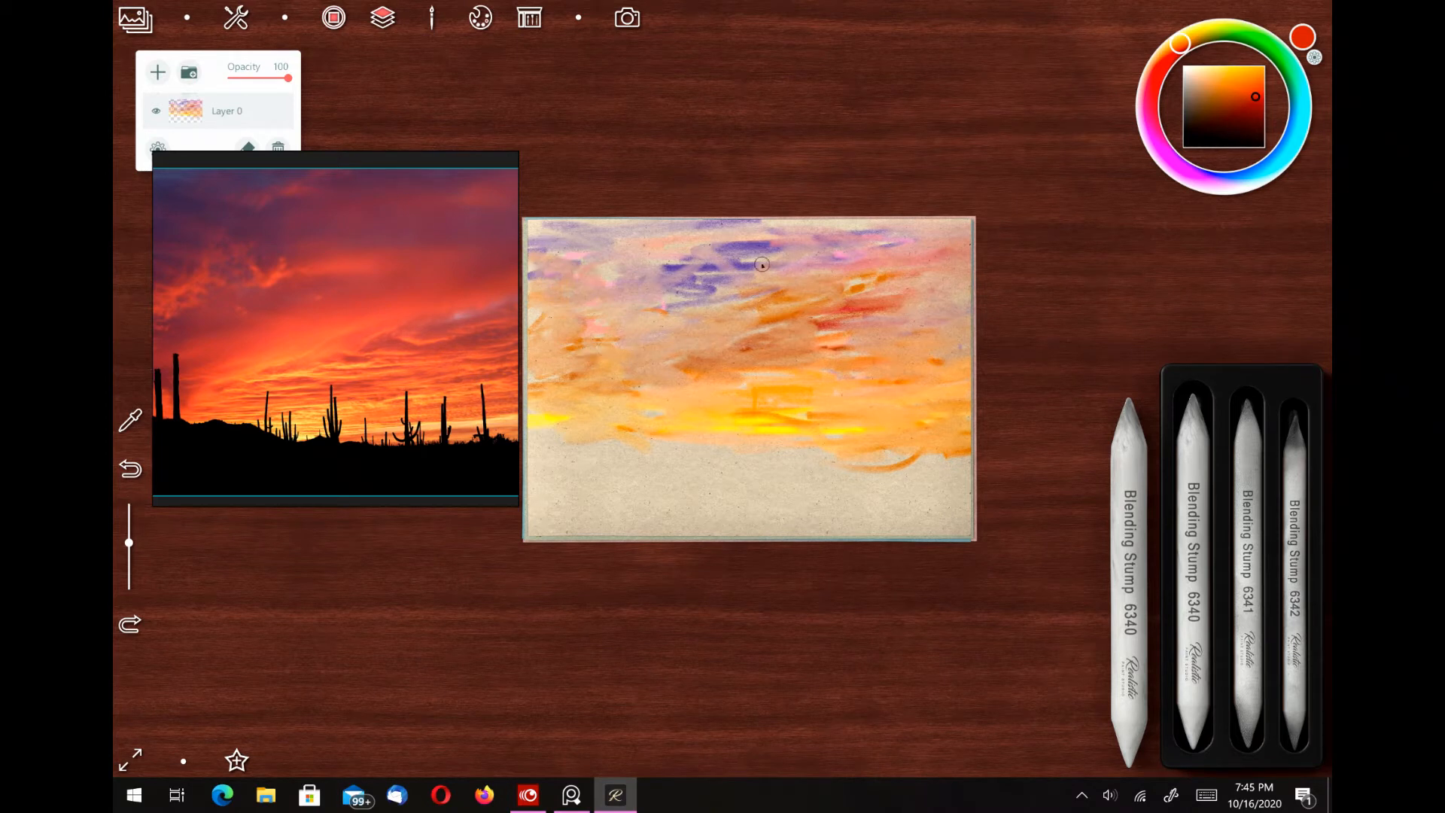
pyautogui.moveTo(756, 281)
pyautogui.mouseDown()
pyautogui.moveTo(700, 275)
pyautogui.moveTo(767, 282)
pyautogui.moveTo(752, 261)
pyautogui.moveTo(725, 286)
pyautogui.moveTo(766, 291)
pyautogui.moveTo(697, 302)
pyautogui.mouseUp()
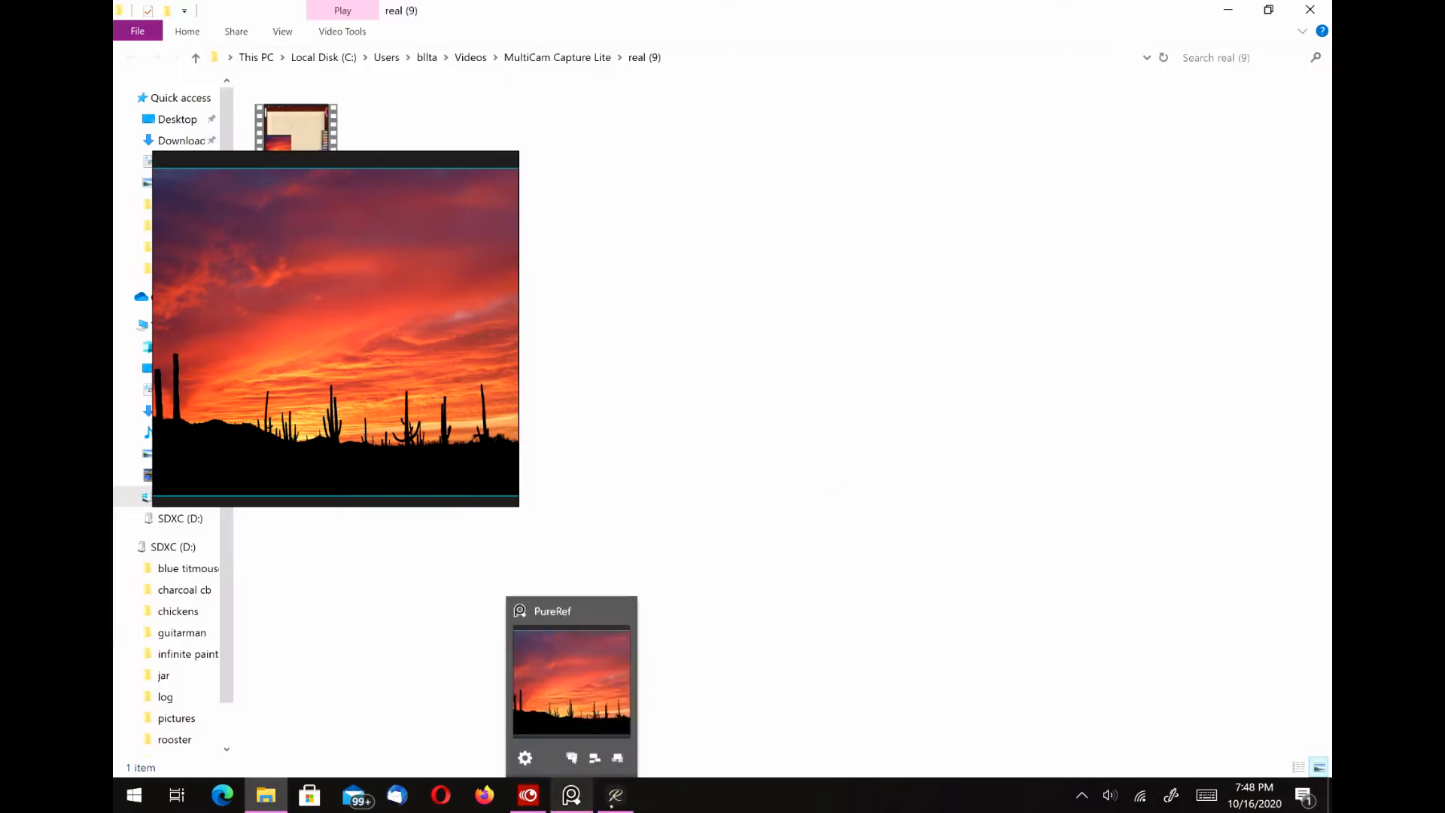
# Step: Switch back to Realistic Paint Studio and minimize the MultiCam Capture Lite window
pyautogui.click(615, 794)
pyautogui.moveTo(528, 794)
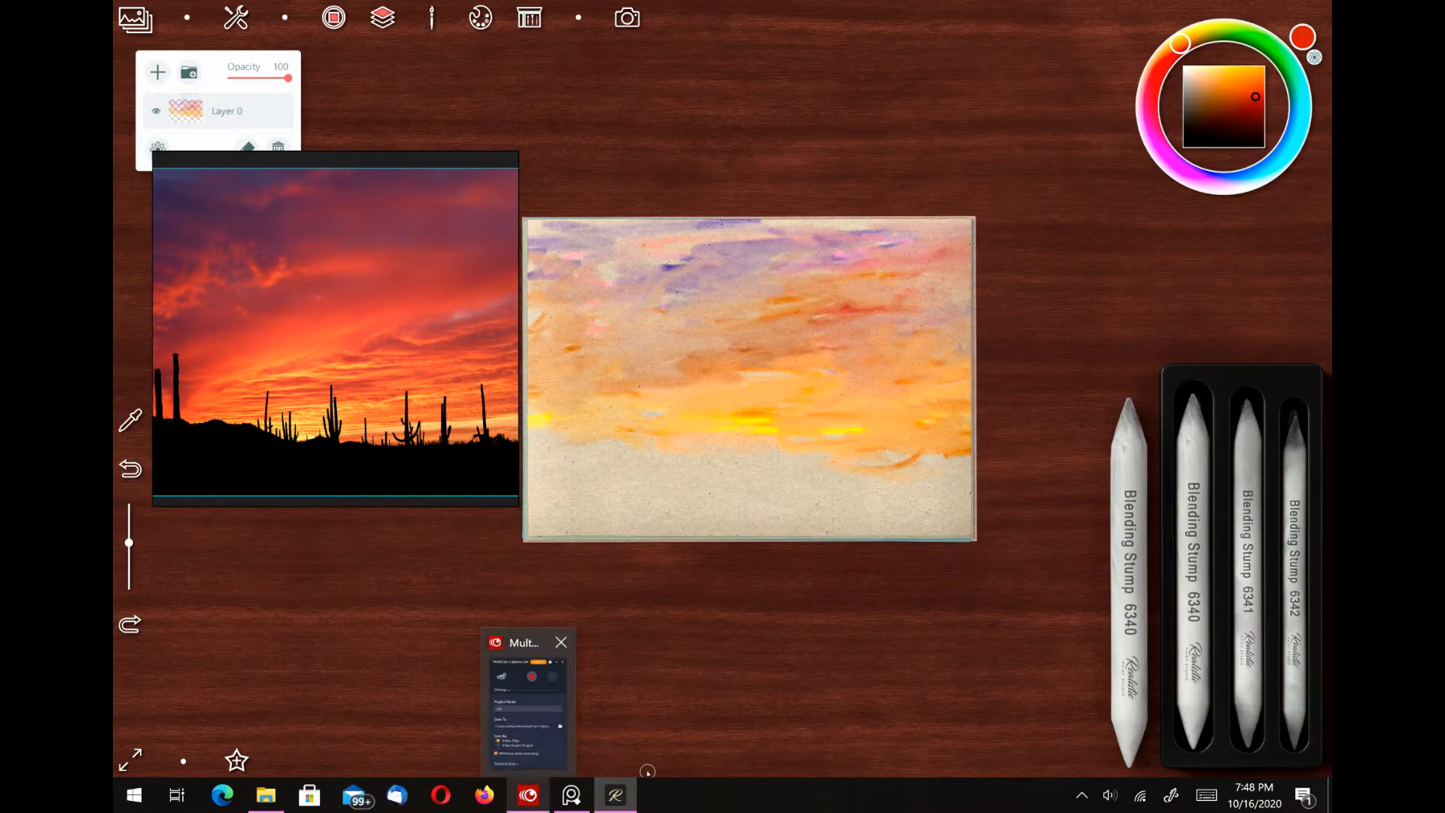
pyautogui.click(561, 686)
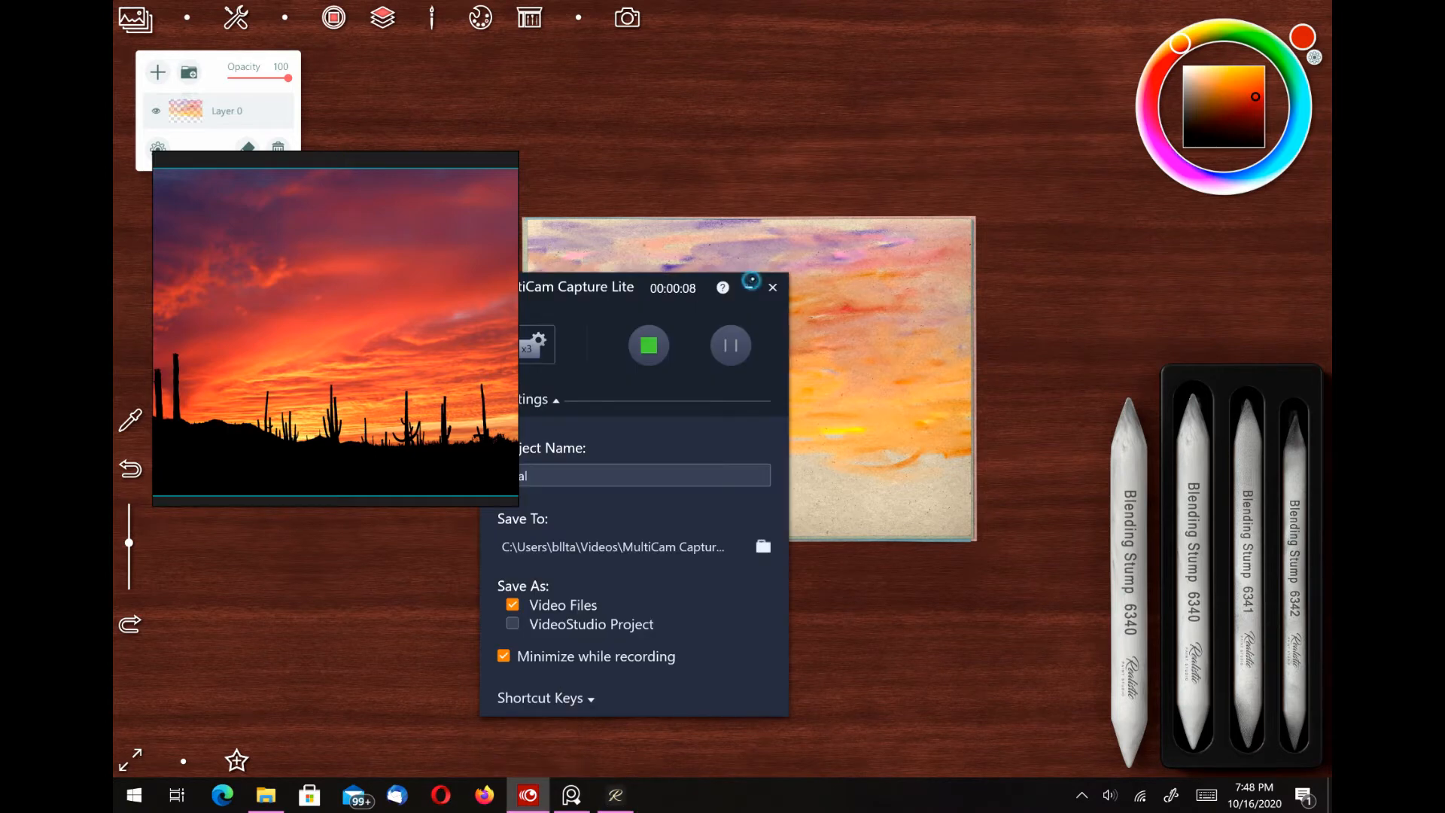
pyautogui.click(750, 284)
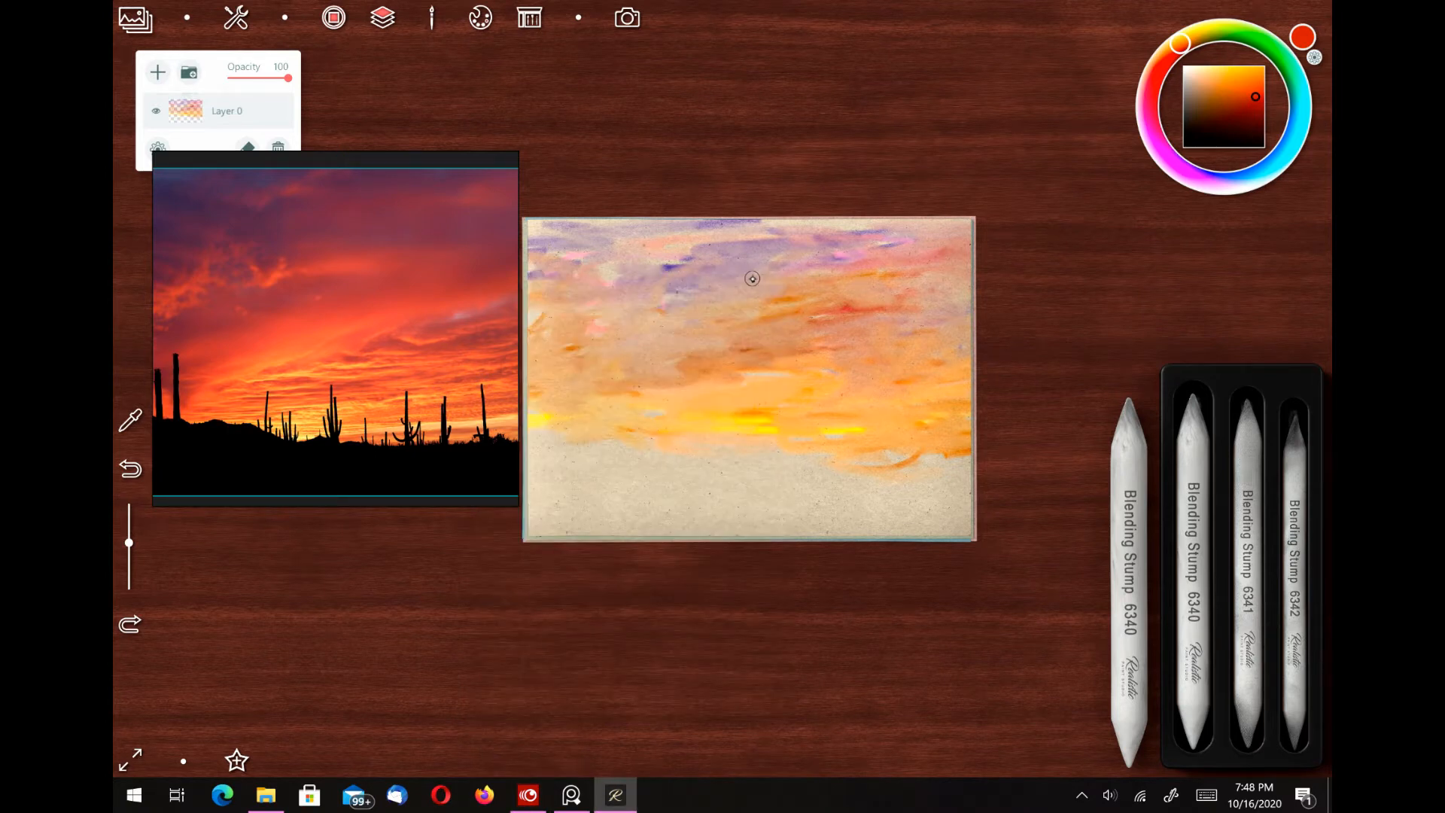
# Step: Pick a lighter orange, switch from the blending stump to the pastels and bring up the pastel set containing burnt orange, coral and peach
pyautogui.click(1222, 86)
pyautogui.press('Tab')
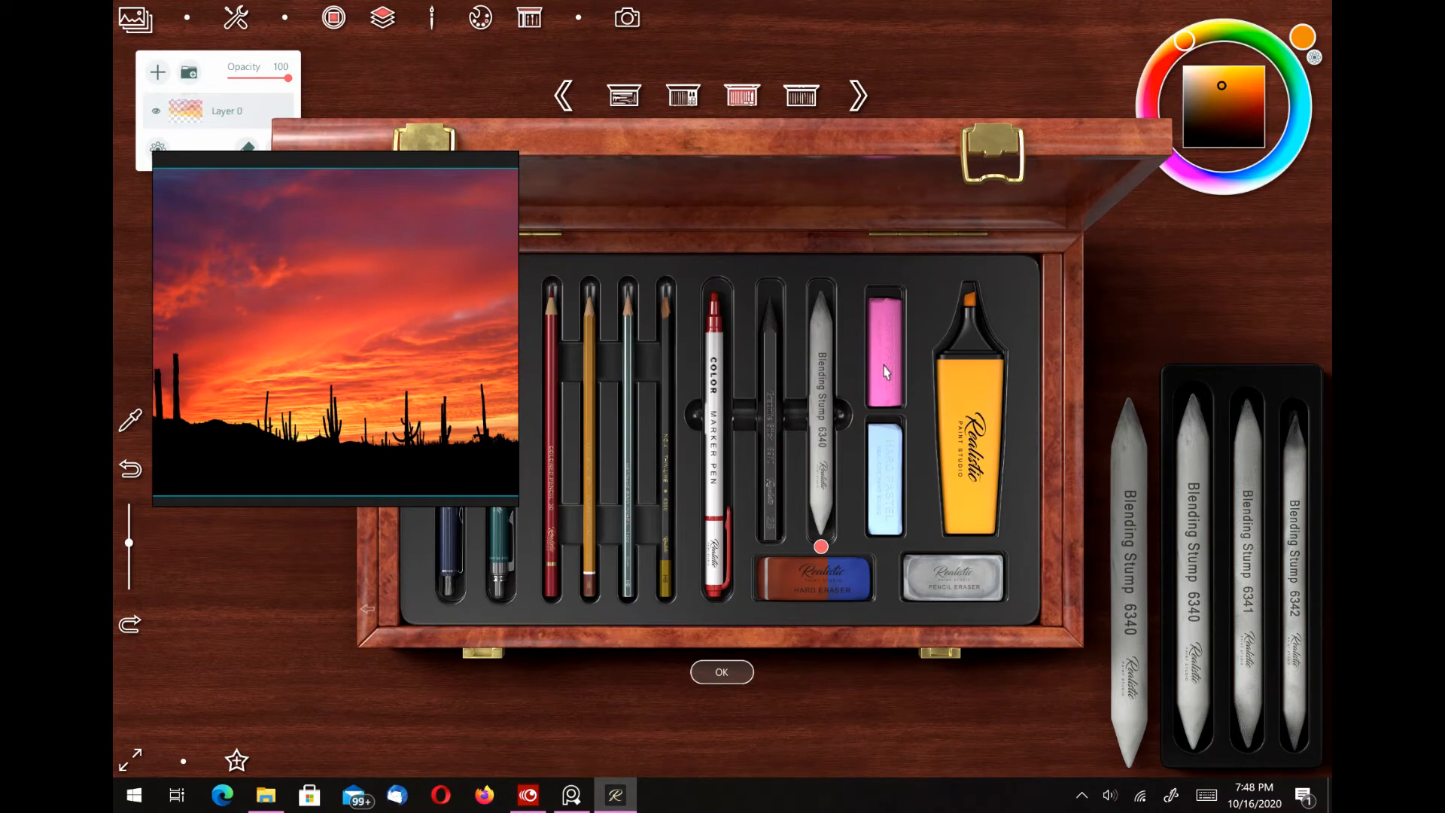
pyautogui.click(886, 371)
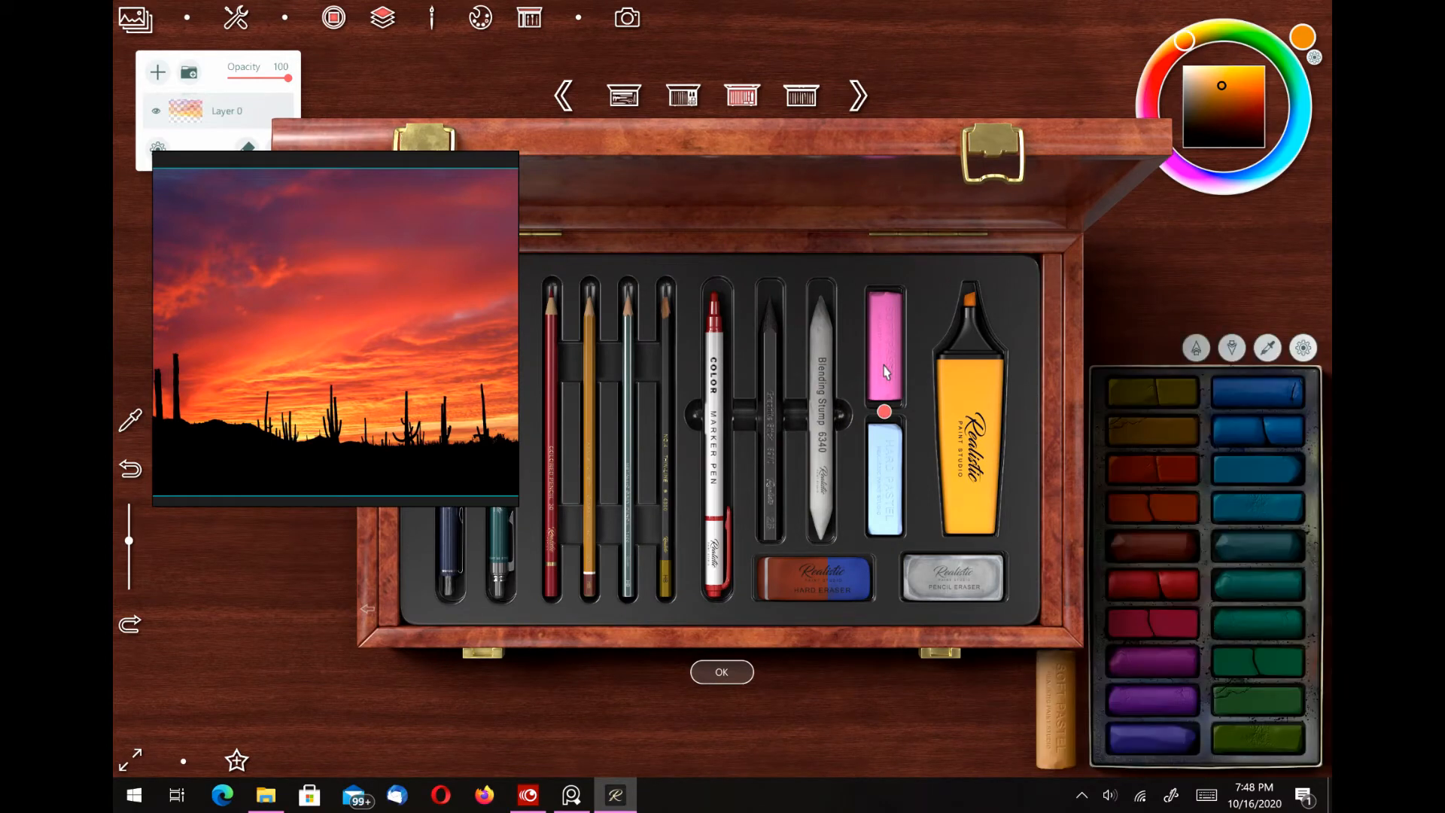
pyautogui.press('Tab')
pyautogui.click(1195, 348)
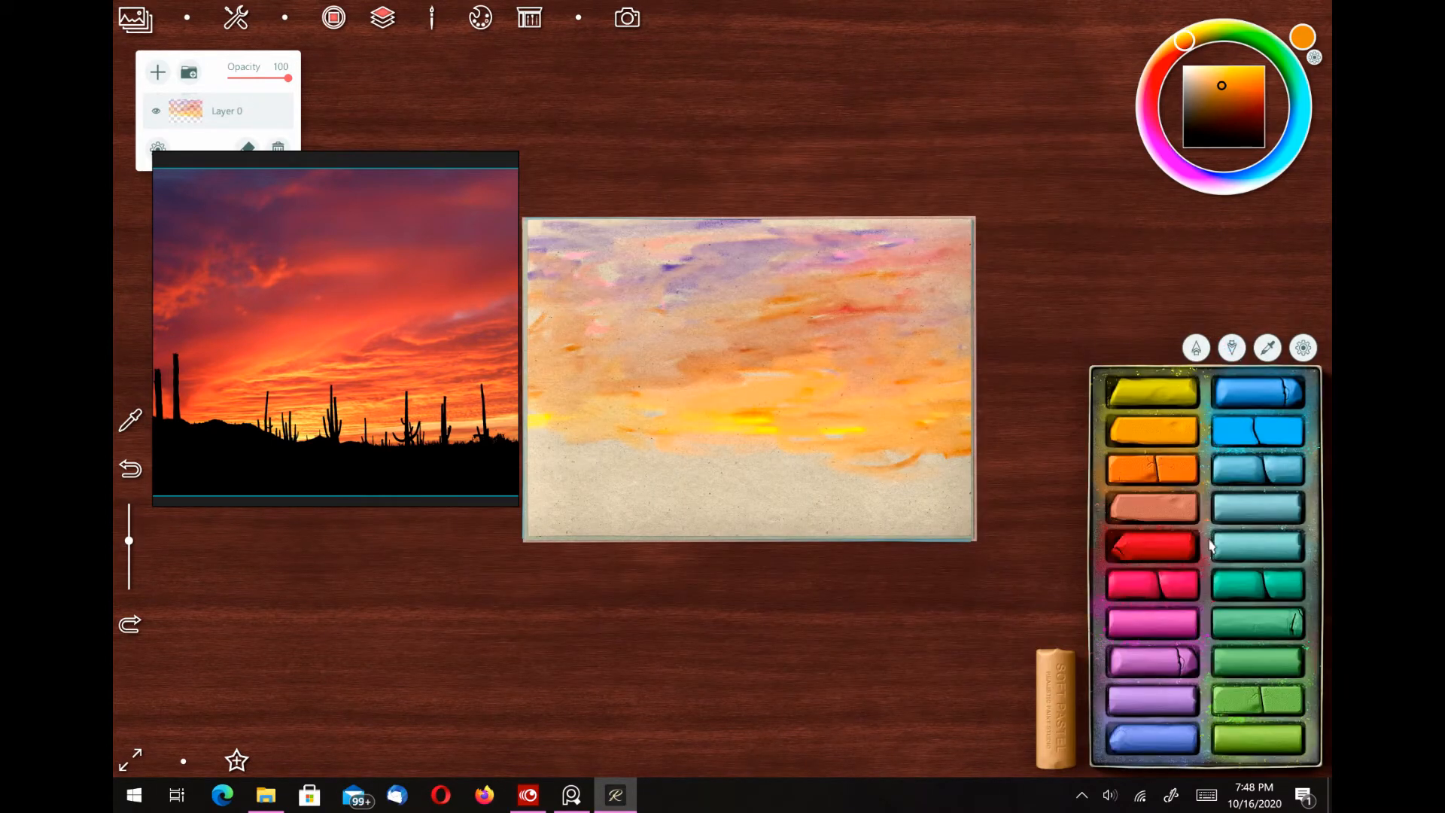
pyautogui.click(1196, 348)
# Step: Draw burnt-orange pastel strokes rising from the centre to the right side of the sky
pyautogui.click(1151, 545)
pyautogui.moveTo(733, 365)
pyautogui.mouseDown()
pyautogui.moveTo(798, 352)
pyautogui.moveTo(734, 365)
pyautogui.mouseUp()
pyautogui.moveTo(820, 354)
pyautogui.mouseDown()
pyautogui.moveTo(854, 336)
pyautogui.moveTo(796, 349)
pyautogui.moveTo(843, 320)
pyautogui.moveTo(891, 309)
pyautogui.moveTo(891, 326)
pyautogui.moveTo(964, 305)
pyautogui.moveTo(835, 328)
pyautogui.moveTo(896, 326)
pyautogui.mouseUp()
# Step: Extend the burnt-orange cloud band to the left and right with strokes of the lighter orange pastel
pyautogui.click(1178, 512)
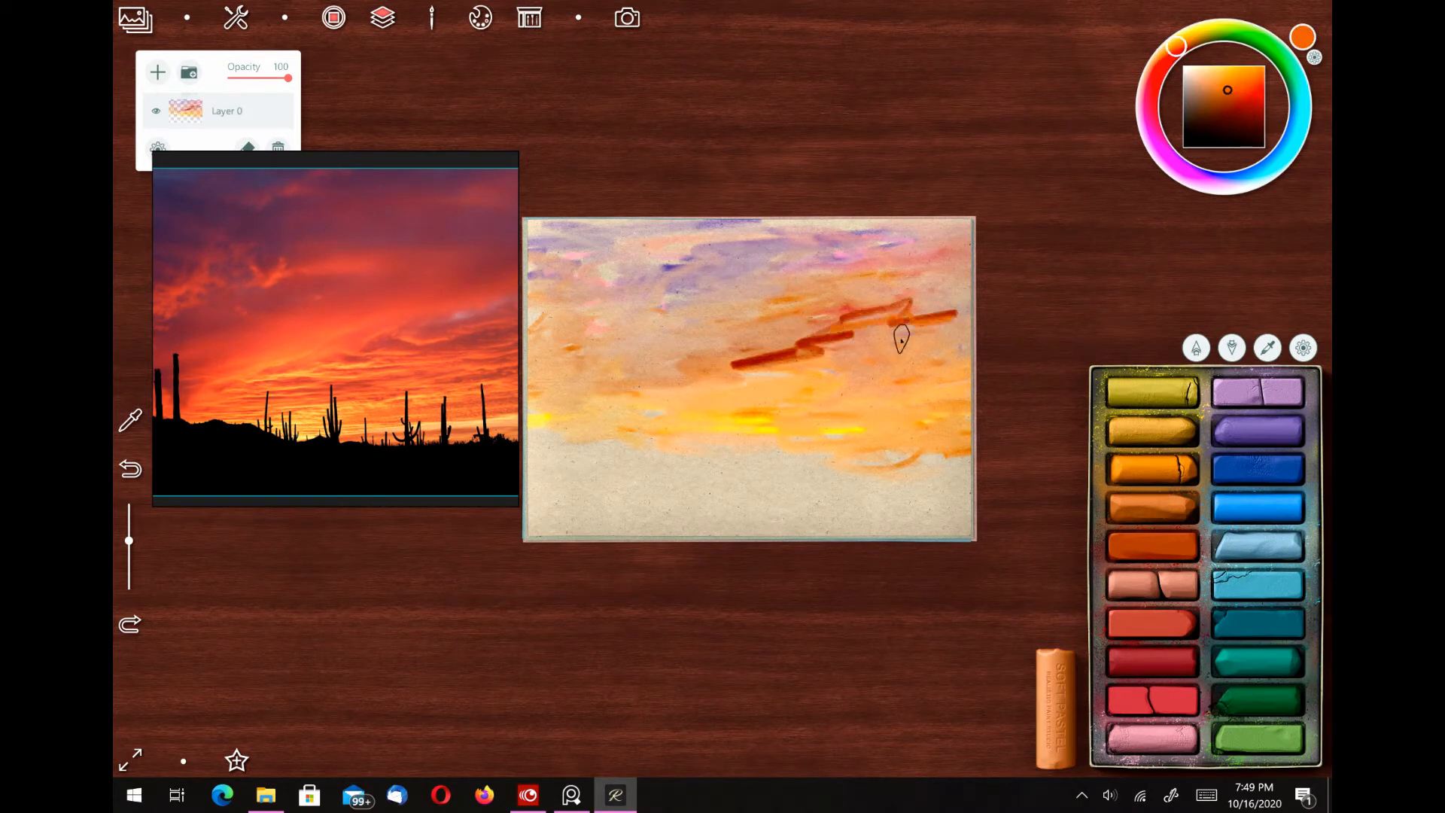
pyautogui.moveTo(670, 362); pyautogui.dragTo(783, 344)
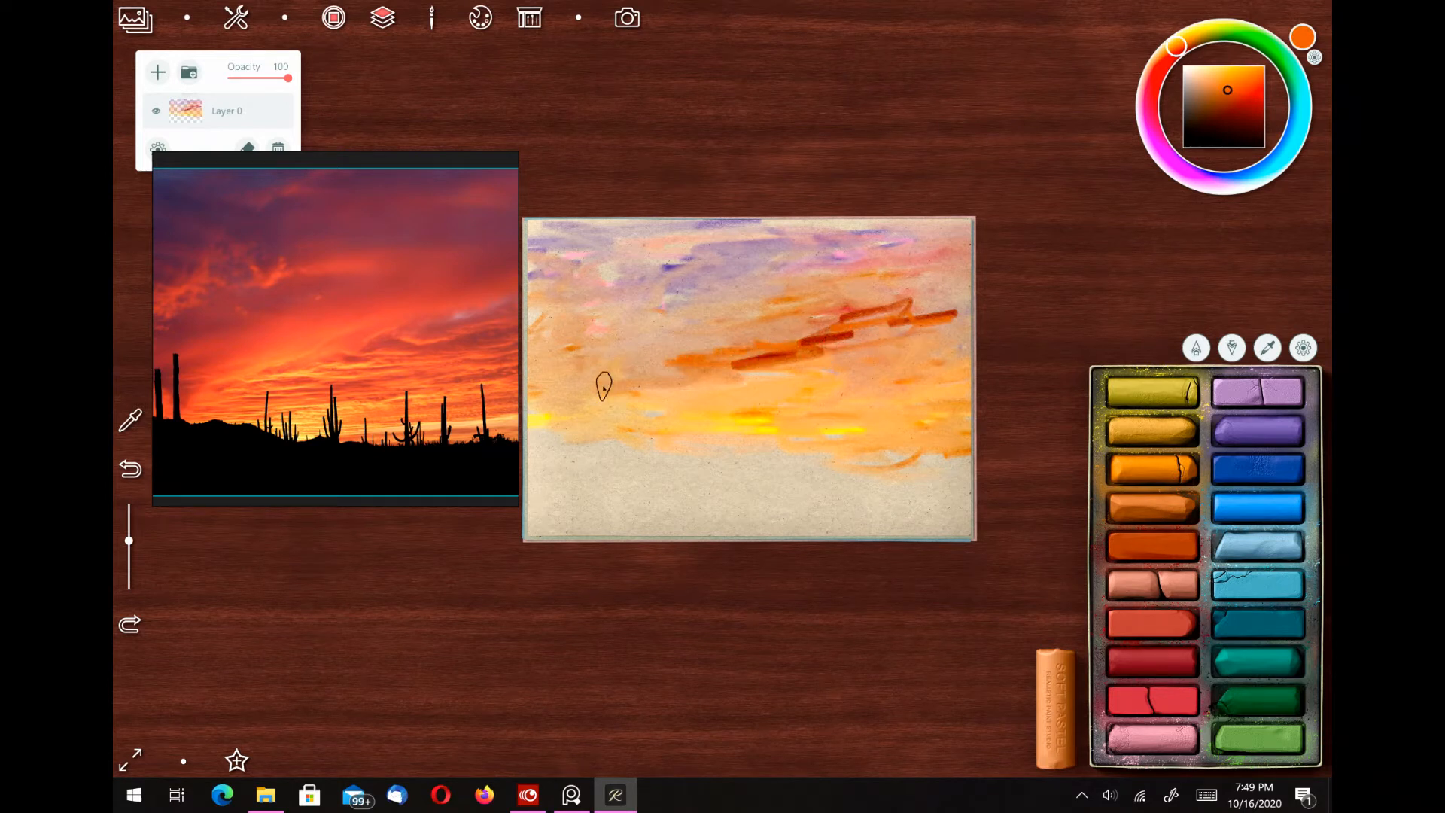
pyautogui.moveTo(624, 374); pyautogui.dragTo(751, 351)
pyautogui.moveTo(626, 364); pyautogui.dragTo(674, 359)
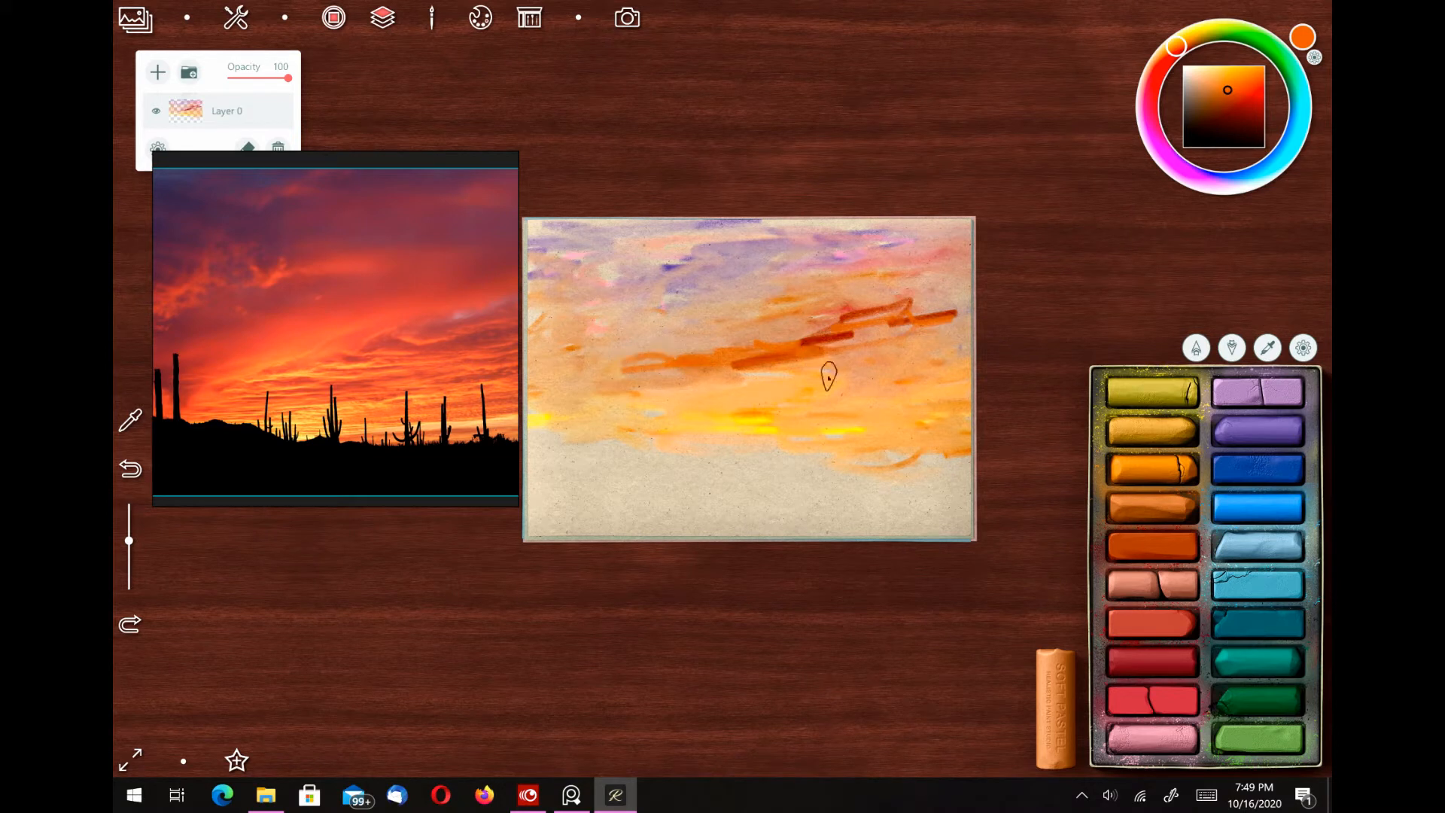
pyautogui.moveTo(817, 360)
pyautogui.mouseDown()
pyautogui.moveTo(872, 358)
pyautogui.moveTo(951, 318)
pyautogui.mouseUp()
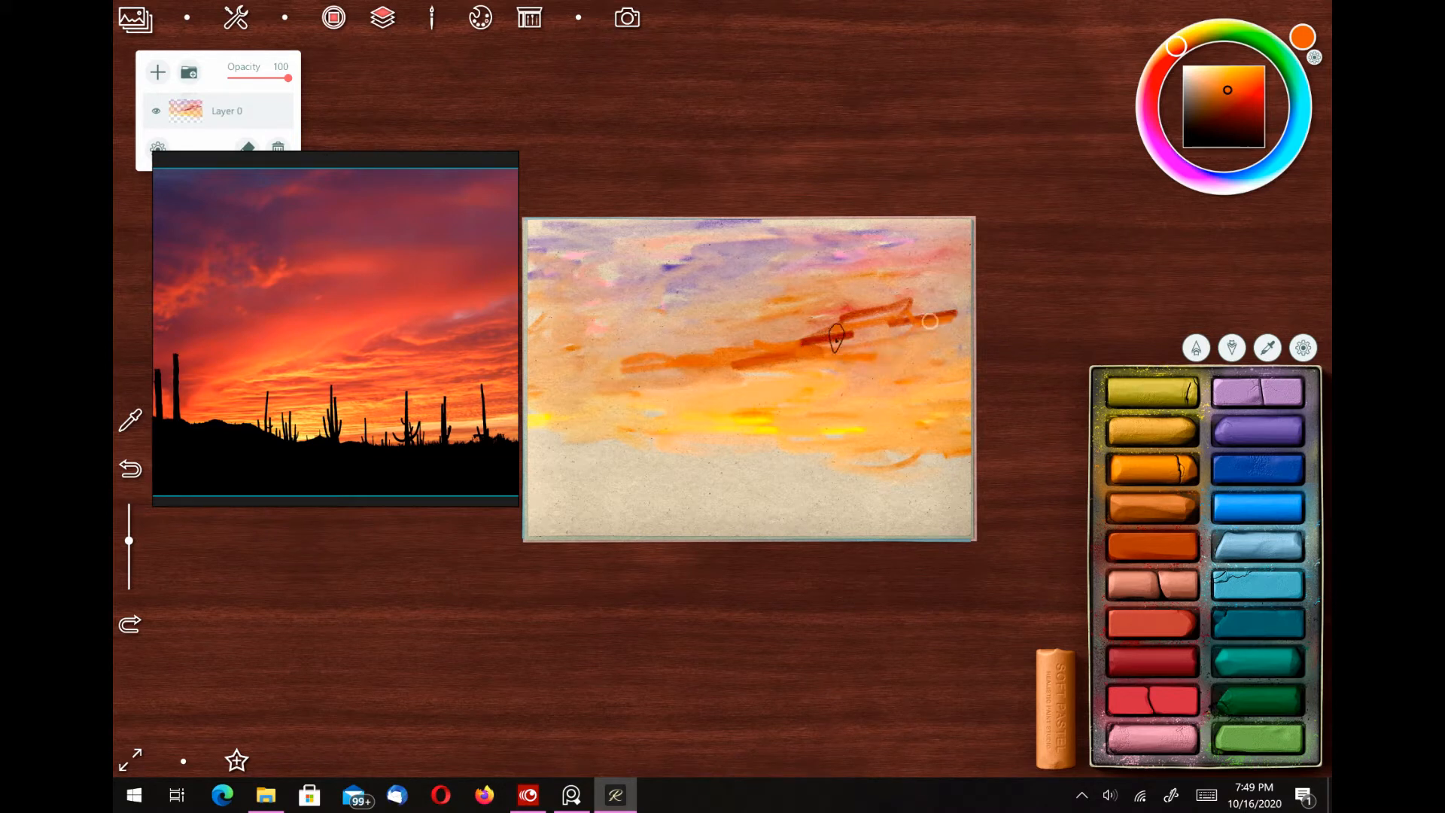
pyautogui.moveTo(834, 339)
pyautogui.mouseDown()
pyautogui.moveTo(936, 330)
pyautogui.moveTo(864, 346)
pyautogui.moveTo(934, 306)
pyautogui.moveTo(909, 327)
pyautogui.mouseUp()
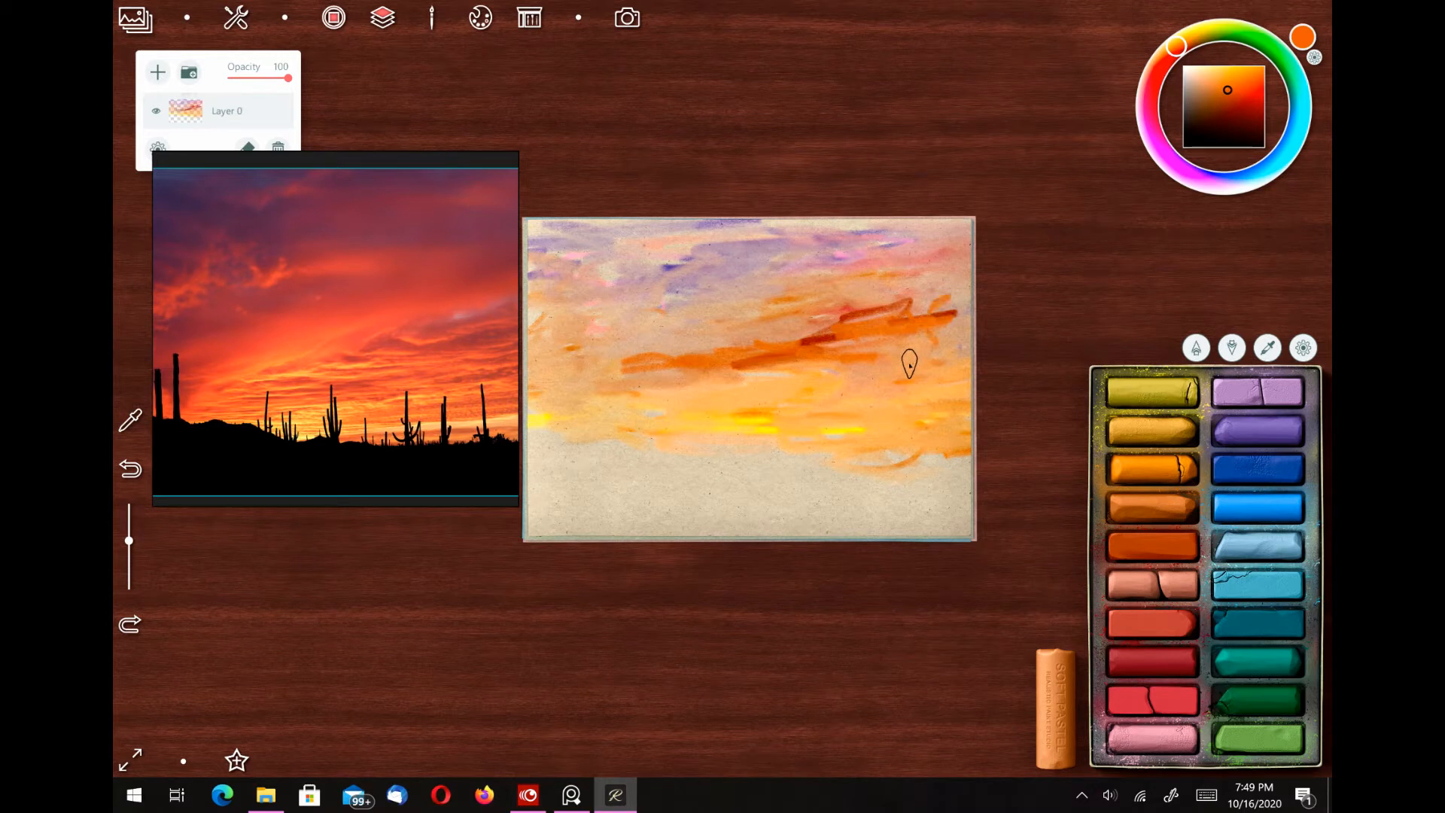
pyautogui.moveTo(648, 306)
pyautogui.mouseDown()
pyautogui.moveTo(604, 322)
pyautogui.moveTo(709, 305)
pyautogui.moveTo(666, 322)
pyautogui.moveTo(745, 333)
pyautogui.mouseUp()
# Step: Add bright red pastel strokes to the sky's upper right and across its left side
pyautogui.click(1144, 690)
pyautogui.moveTo(826, 267)
pyautogui.mouseDown()
pyautogui.moveTo(767, 270)
pyautogui.moveTo(894, 280)
pyautogui.moveTo(702, 284)
pyautogui.mouseUp()
pyautogui.moveTo(583, 319); pyautogui.dragTo(719, 331)
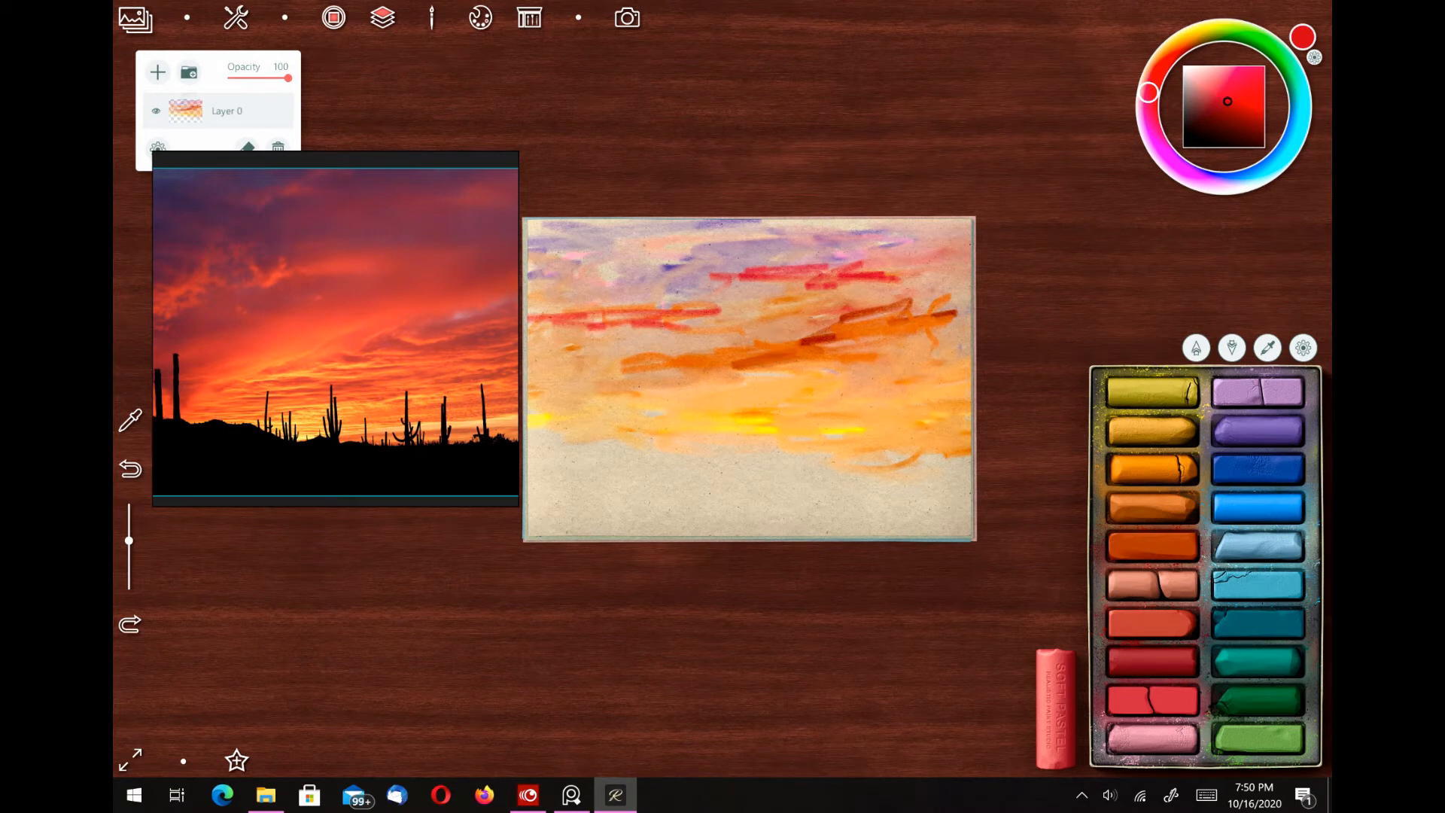
# Step: Add light orange pastel strokes just above the yellow band, from the centre to the right edge
pyautogui.click(1168, 521)
pyautogui.moveTo(876, 389)
pyautogui.mouseDown()
pyautogui.moveTo(761, 386)
pyautogui.moveTo(680, 401)
pyautogui.mouseUp()
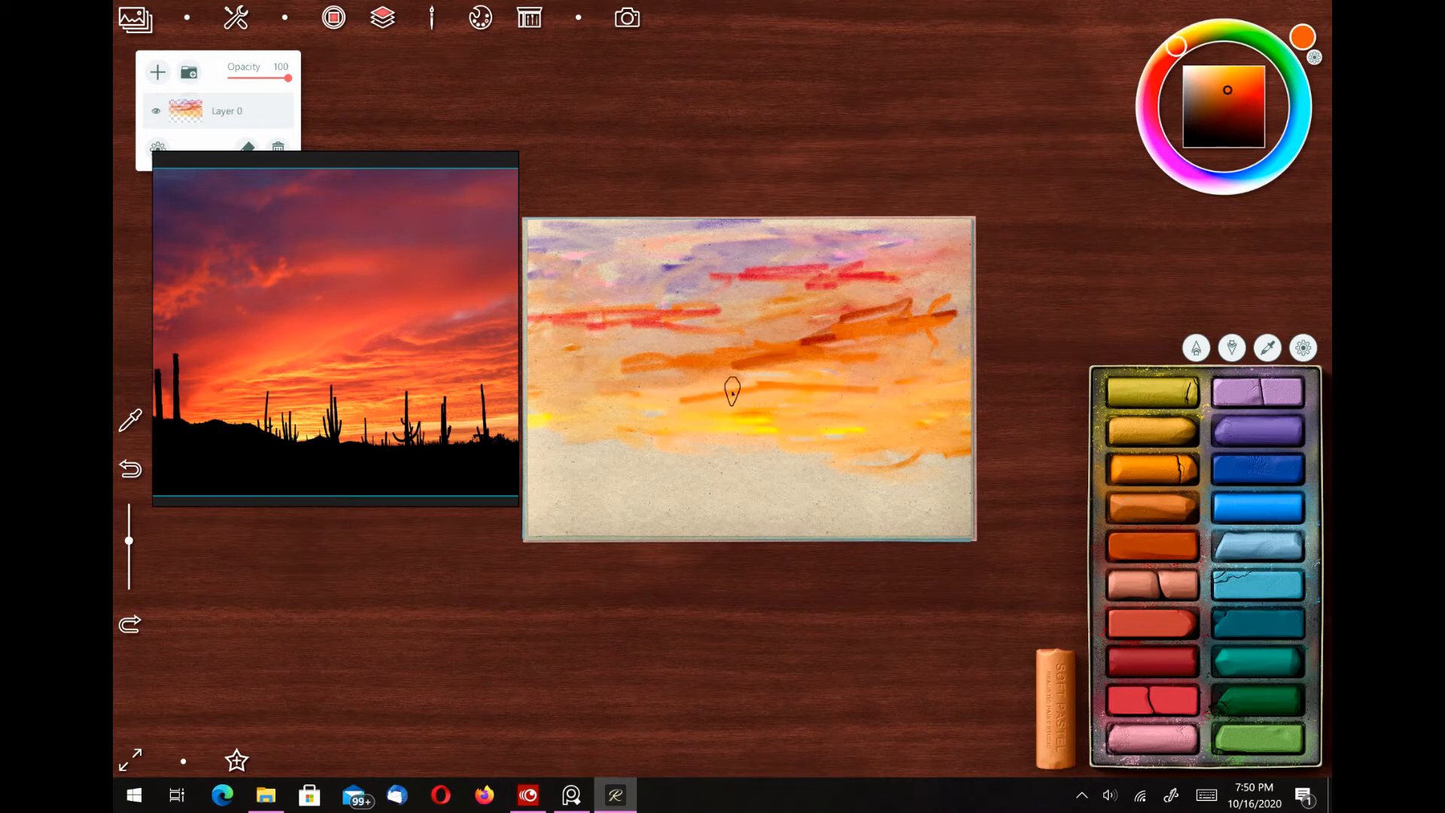
pyautogui.moveTo(829, 382)
pyautogui.mouseDown()
pyautogui.moveTo(894, 388)
pyautogui.moveTo(908, 365)
pyautogui.moveTo(849, 371)
pyautogui.moveTo(925, 386)
pyautogui.moveTo(961, 374)
pyautogui.mouseUp()
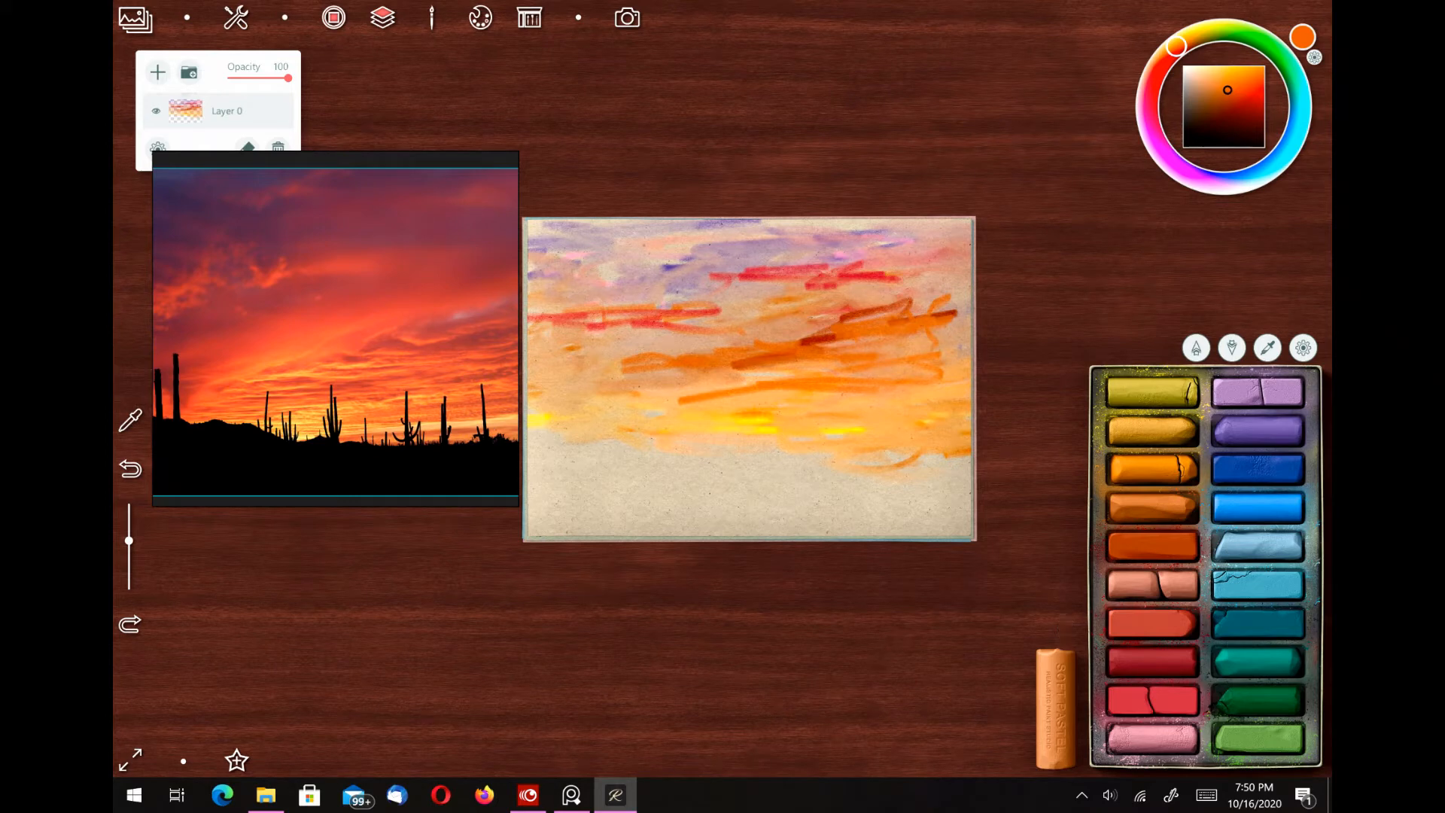
# Step: Select Blending Stump 6340 and smudge the burnt-orange and red strokes in the upper and right parts of the sky
pyautogui.click(1053, 687)
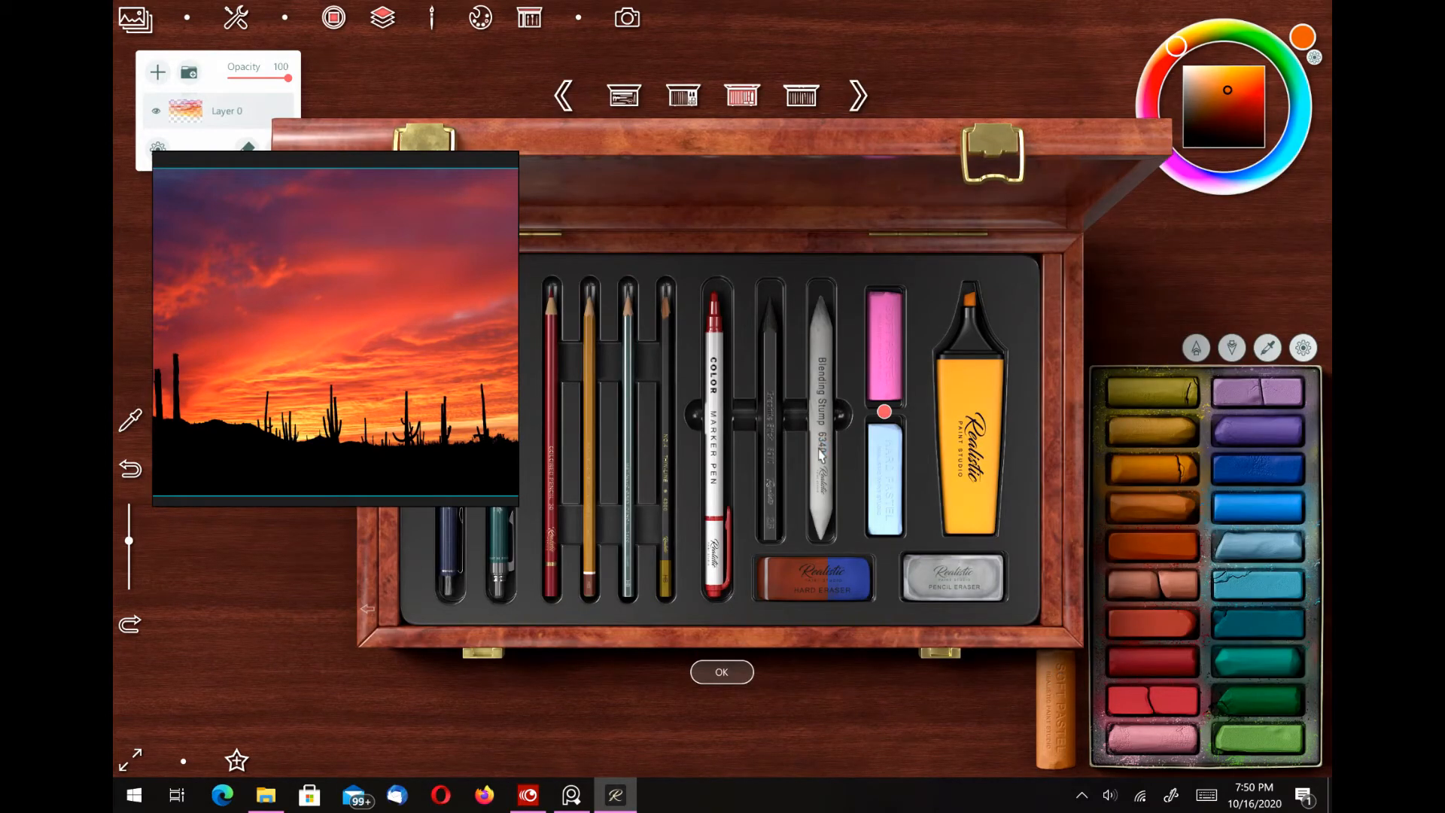
pyautogui.click(820, 454)
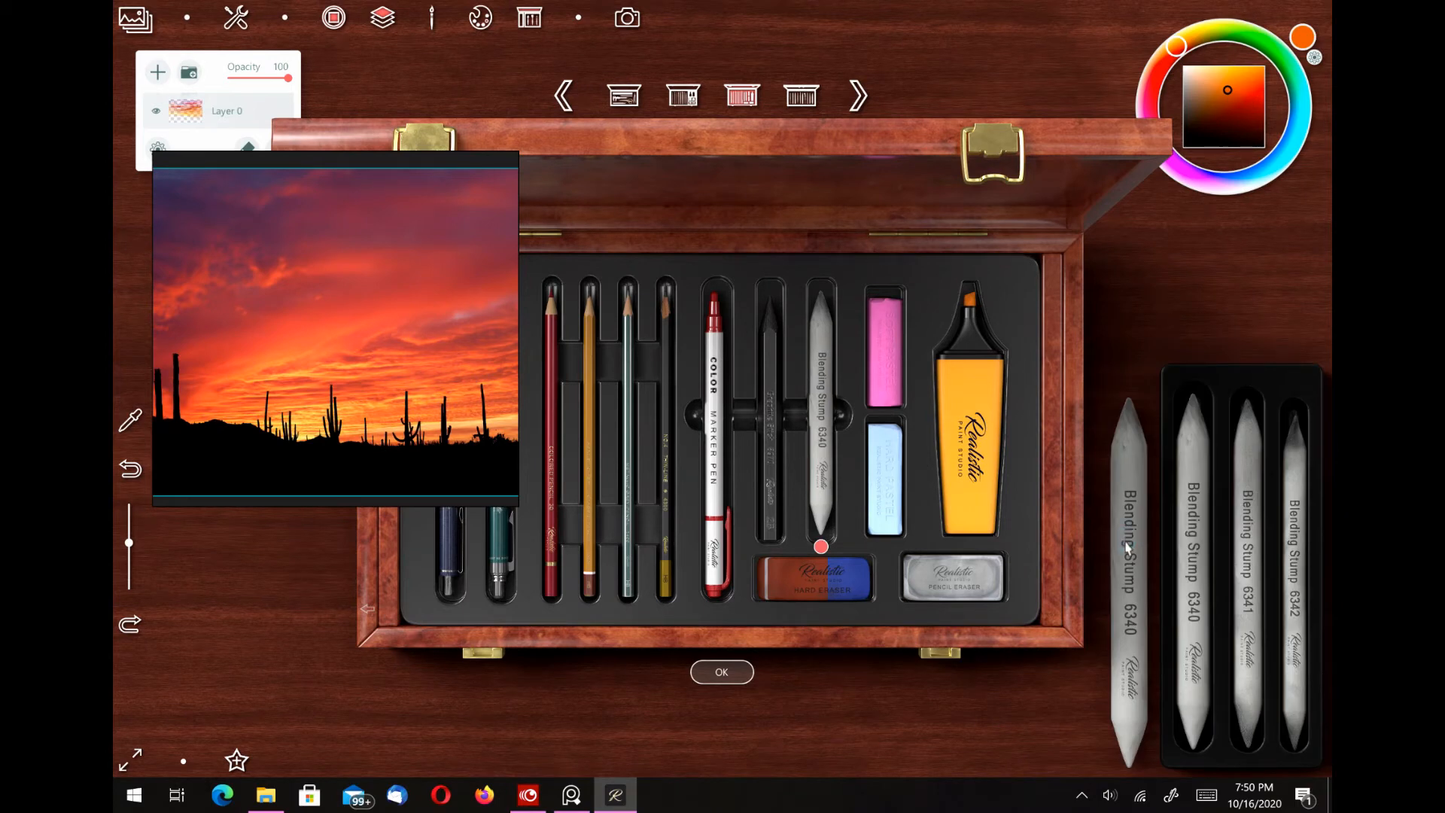
pyautogui.click(720, 671)
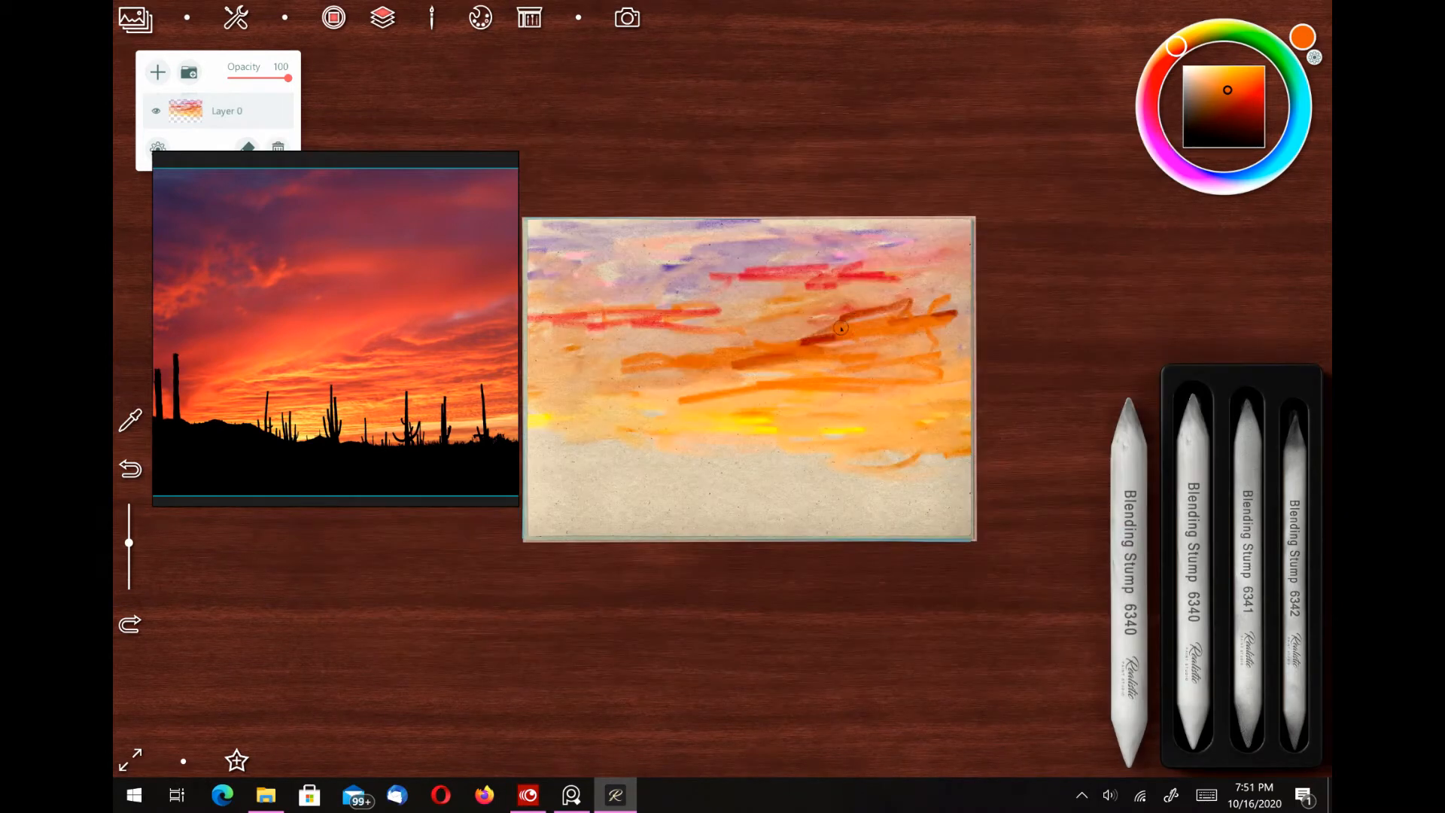
pyautogui.moveTo(841, 328)
pyautogui.mouseDown()
pyautogui.moveTo(777, 345)
pyautogui.moveTo(886, 326)
pyautogui.moveTo(854, 309)
pyautogui.moveTo(955, 314)
pyautogui.moveTo(914, 336)
pyautogui.moveTo(914, 353)
pyautogui.moveTo(863, 311)
pyautogui.moveTo(895, 310)
pyautogui.moveTo(887, 331)
pyautogui.moveTo(933, 337)
pyautogui.moveTo(894, 344)
pyautogui.moveTo(823, 277)
pyautogui.moveTo(748, 281)
pyautogui.moveTo(906, 286)
pyautogui.moveTo(773, 284)
pyautogui.mouseUp()
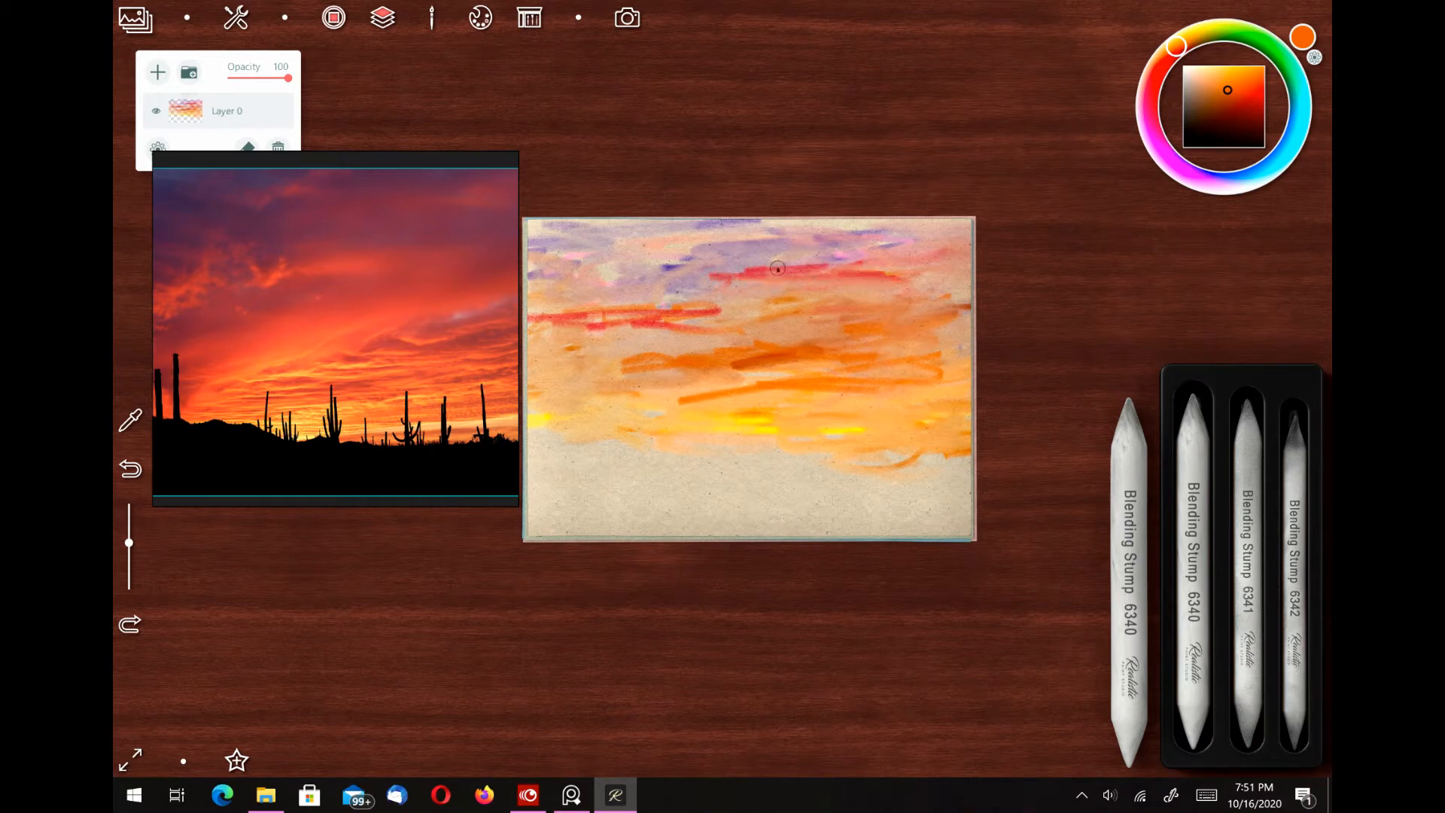
pyautogui.moveTo(910, 276)
pyautogui.mouseDown()
pyautogui.moveTo(689, 286)
pyautogui.moveTo(745, 323)
pyautogui.moveTo(686, 309)
pyautogui.moveTo(683, 331)
pyautogui.moveTo(566, 319)
pyautogui.moveTo(690, 315)
pyautogui.moveTo(698, 359)
pyautogui.moveTo(844, 366)
pyautogui.moveTo(823, 350)
pyautogui.moveTo(756, 371)
pyautogui.moveTo(744, 391)
pyautogui.moveTo(851, 383)
pyautogui.moveTo(718, 389)
pyautogui.moveTo(742, 399)
pyautogui.moveTo(822, 396)
pyautogui.moveTo(842, 369)
pyautogui.mouseUp()
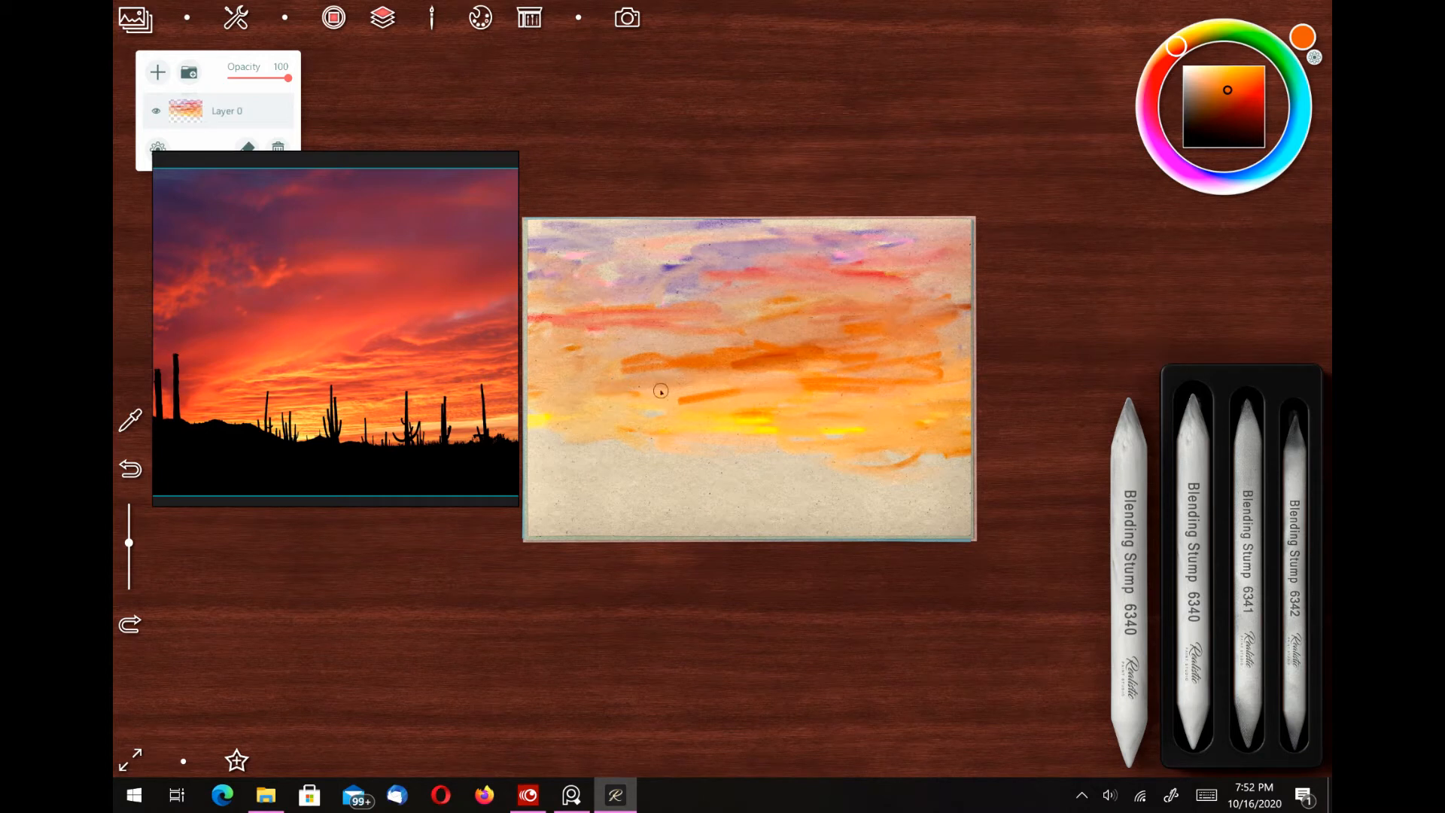
# Step: Blend the orange strokes across the middle and lower sky into the yellow band with the blending stump
pyautogui.moveTo(661, 390)
pyautogui.mouseDown()
pyautogui.moveTo(754, 398)
pyautogui.moveTo(832, 383)
pyautogui.moveTo(714, 360)
pyautogui.moveTo(725, 390)
pyautogui.mouseUp()
pyautogui.moveTo(820, 383)
pyautogui.mouseDown()
pyautogui.moveTo(838, 353)
pyautogui.moveTo(902, 352)
pyautogui.moveTo(828, 371)
pyautogui.moveTo(556, 384)
pyautogui.moveTo(639, 362)
pyautogui.mouseUp()
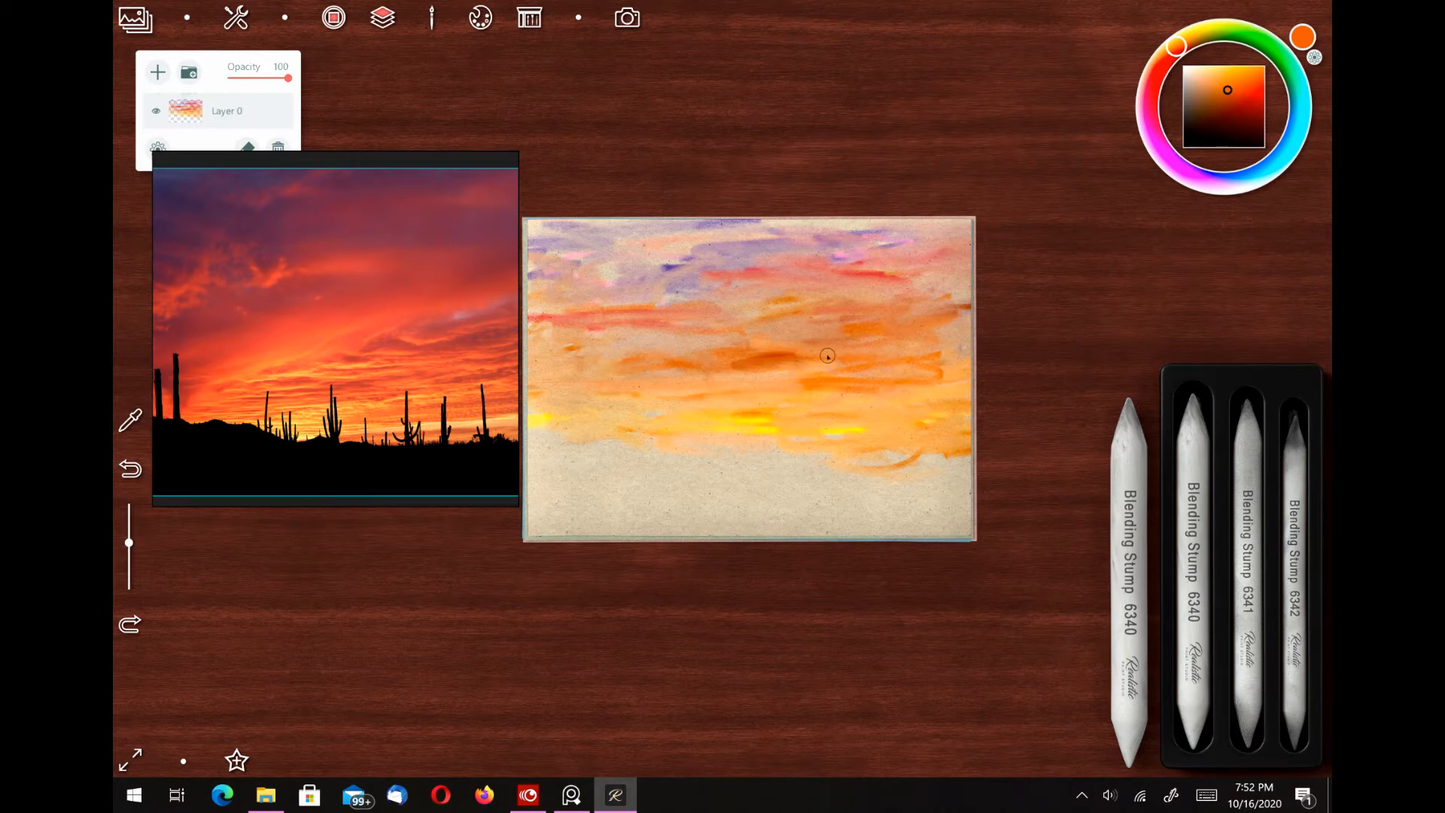
pyautogui.moveTo(827, 355)
pyautogui.mouseDown()
pyautogui.moveTo(743, 356)
pyautogui.moveTo(727, 396)
pyautogui.moveTo(799, 391)
pyautogui.moveTo(797, 370)
pyautogui.moveTo(849, 363)
pyautogui.moveTo(711, 389)
pyautogui.moveTo(623, 304)
pyautogui.moveTo(554, 319)
pyautogui.moveTo(674, 334)
pyautogui.moveTo(619, 347)
pyautogui.moveTo(711, 353)
pyautogui.mouseUp()
pyautogui.moveTo(770, 282)
pyautogui.mouseDown()
pyautogui.moveTo(677, 282)
pyautogui.moveTo(691, 338)
pyautogui.moveTo(652, 366)
pyautogui.moveTo(900, 334)
pyautogui.moveTo(831, 342)
pyautogui.moveTo(872, 343)
pyautogui.mouseUp()
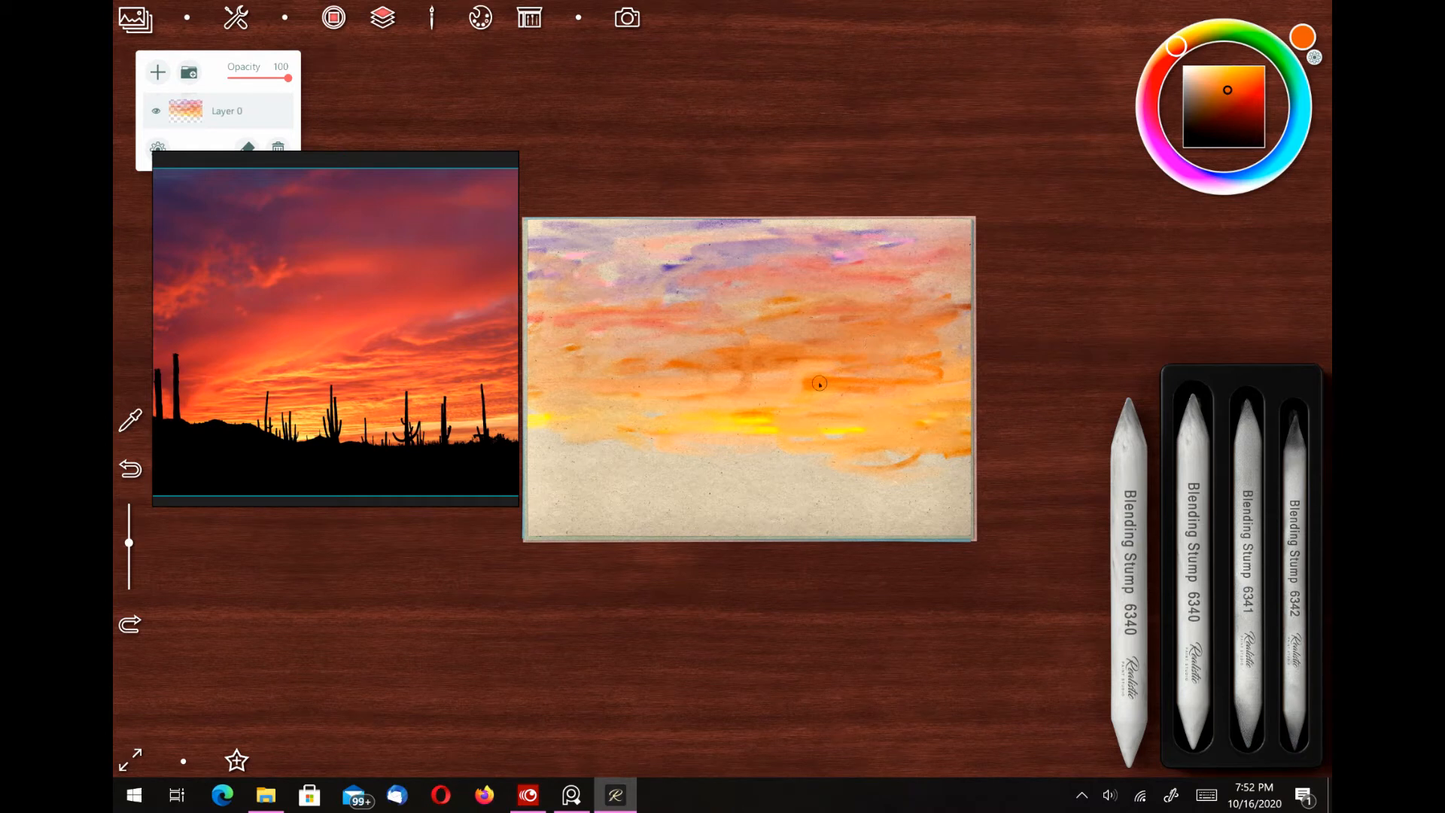
pyautogui.moveTo(818, 384)
pyautogui.mouseDown()
pyautogui.moveTo(953, 373)
pyautogui.moveTo(980, 305)
pyautogui.moveTo(946, 292)
pyautogui.moveTo(960, 331)
pyautogui.moveTo(889, 374)
pyautogui.moveTo(899, 393)
pyautogui.moveTo(952, 348)
pyautogui.moveTo(724, 377)
pyautogui.moveTo(608, 415)
pyautogui.mouseUp()
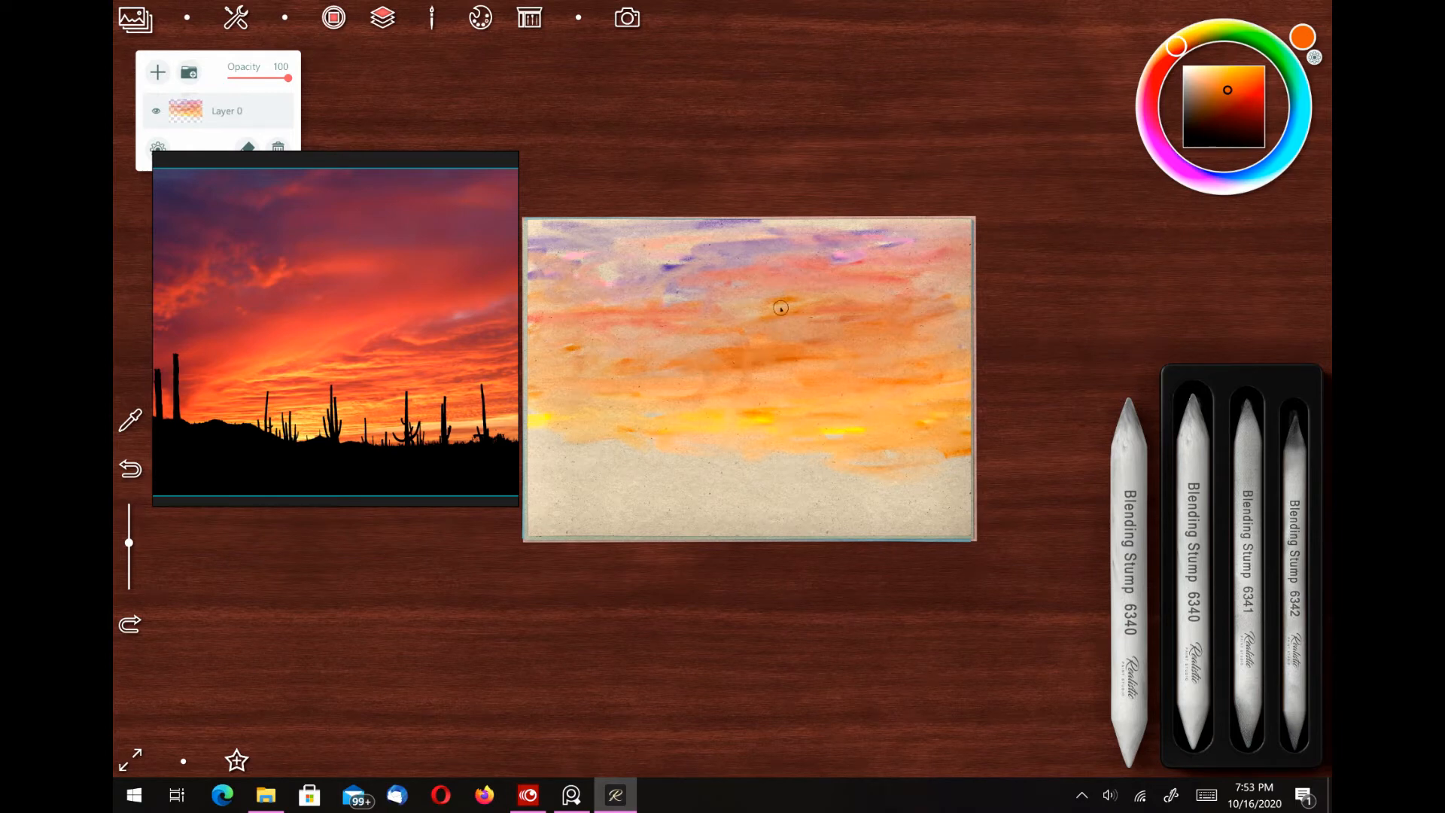
# Step: Raise the tool size to maximum, return to the pastels and draw broad burnt-orange diagonal strokes across the middle of the sky
pyautogui.moveTo(129, 542); pyautogui.dragTo(129, 503)
pyautogui.click(1136, 477)
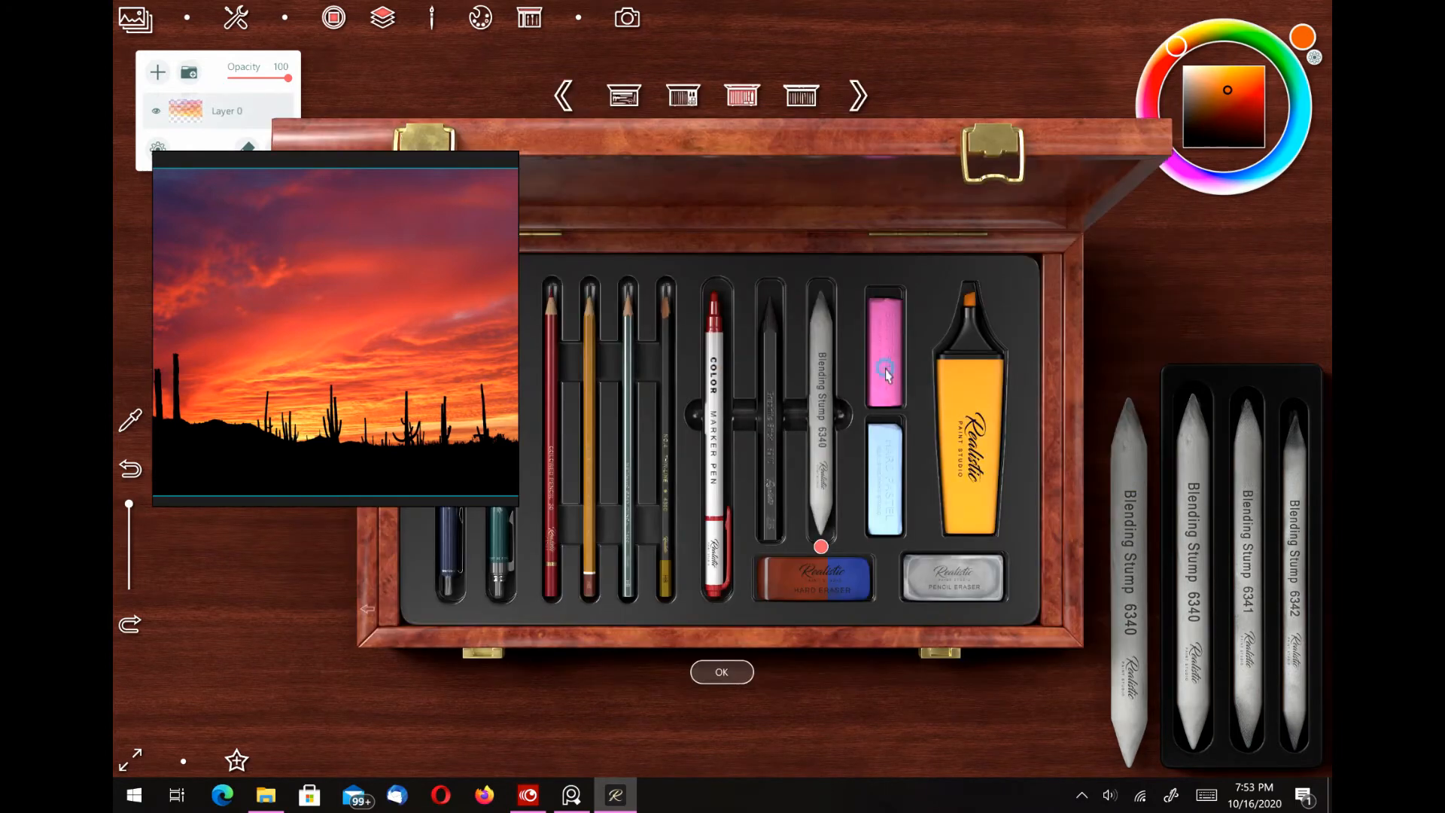
pyautogui.click(888, 375)
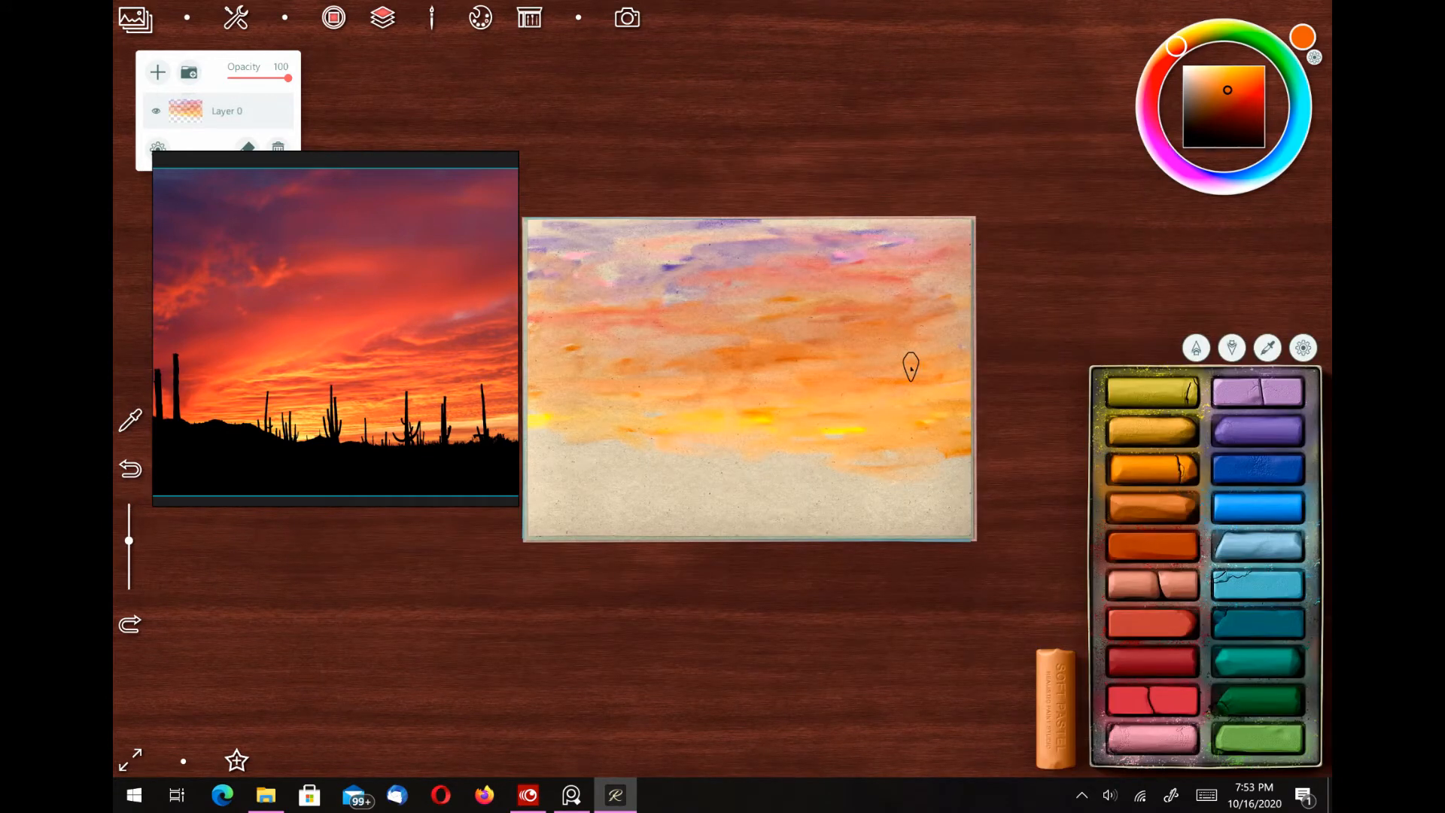
pyautogui.click(1152, 540)
pyautogui.moveTo(688, 332); pyautogui.dragTo(929, 281)
pyautogui.moveTo(797, 299)
pyautogui.mouseDown()
pyautogui.moveTo(792, 330)
pyautogui.moveTo(847, 323)
pyautogui.moveTo(619, 370)
pyautogui.mouseUp()
# Step: Layer coral-red pastel strokes over the burnt-orange ones and add light peach strokes across the sky's lower right
pyautogui.click(1151, 623)
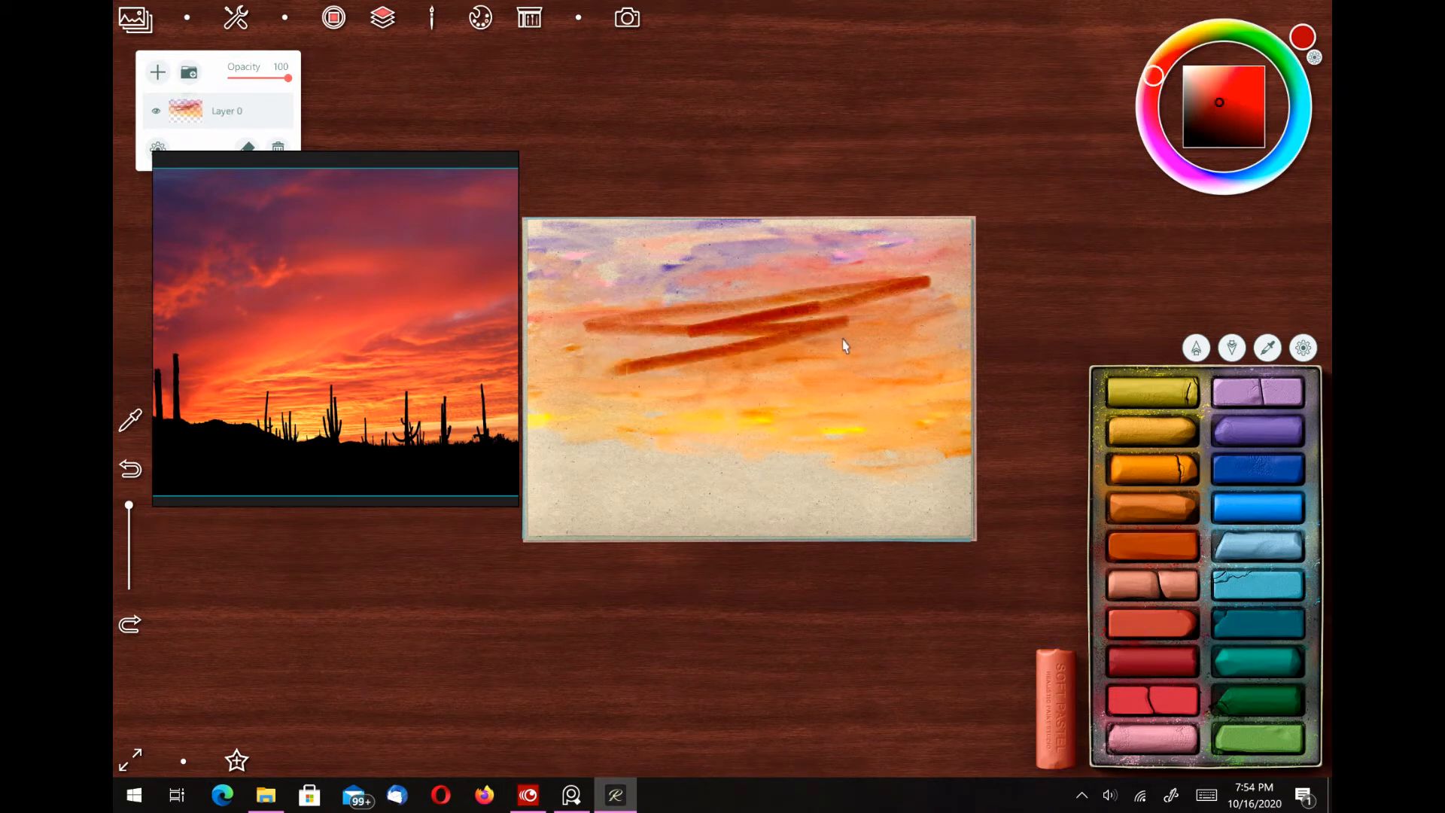
pyautogui.moveTo(896, 265)
pyautogui.mouseDown()
pyautogui.moveTo(734, 288)
pyautogui.moveTo(888, 278)
pyautogui.moveTo(569, 355)
pyautogui.moveTo(627, 359)
pyautogui.mouseUp()
pyautogui.moveTo(737, 376); pyautogui.dragTo(658, 408)
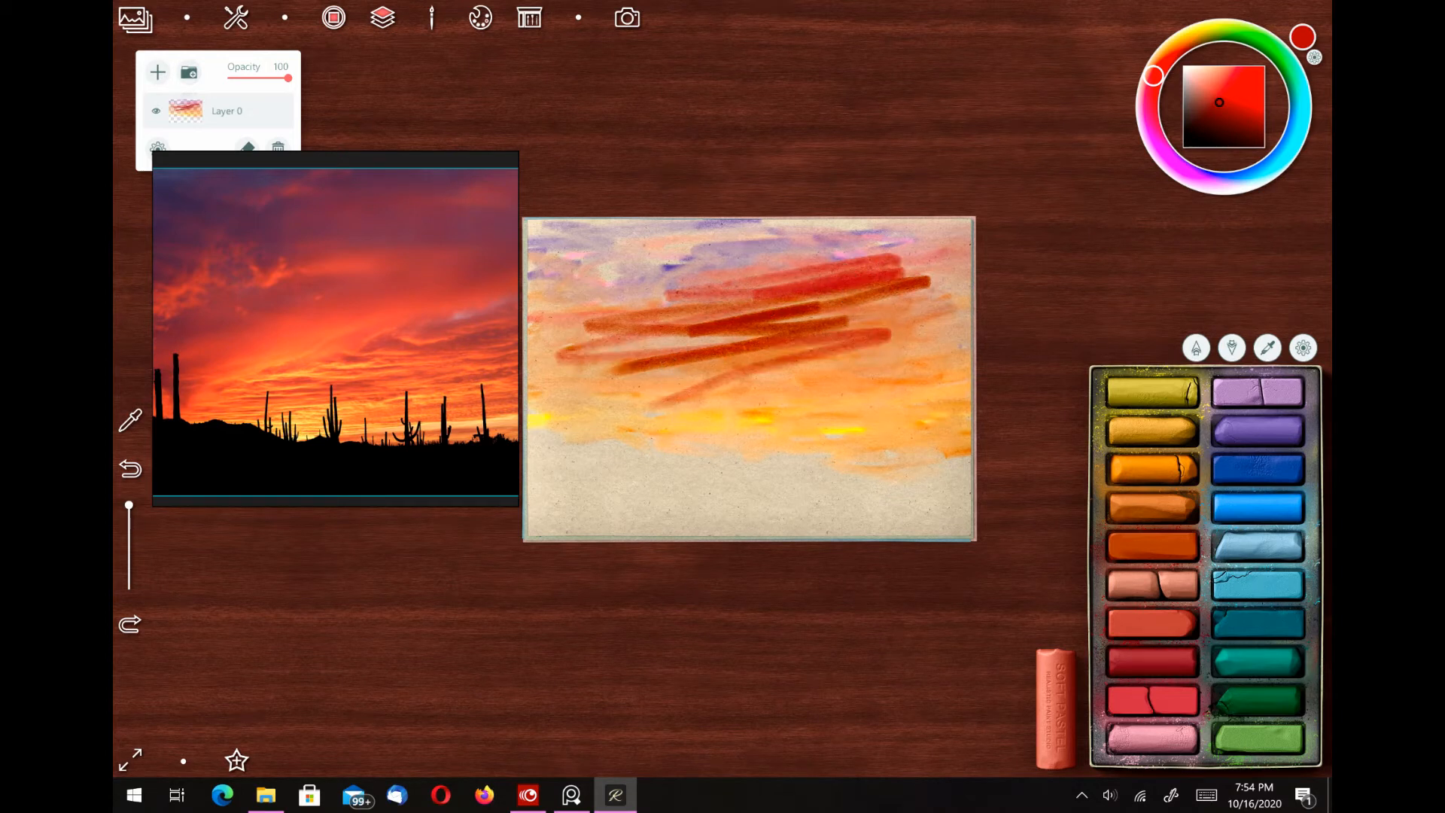
pyautogui.click(1151, 584)
pyautogui.moveTo(812, 381)
pyautogui.mouseDown()
pyautogui.moveTo(931, 364)
pyautogui.moveTo(742, 392)
pyautogui.moveTo(817, 438)
pyautogui.moveTo(931, 367)
pyautogui.moveTo(798, 368)
pyautogui.moveTo(885, 337)
pyautogui.moveTo(836, 339)
pyautogui.moveTo(947, 322)
pyautogui.moveTo(704, 387)
pyautogui.moveTo(772, 372)
pyautogui.moveTo(911, 305)
pyautogui.mouseUp()
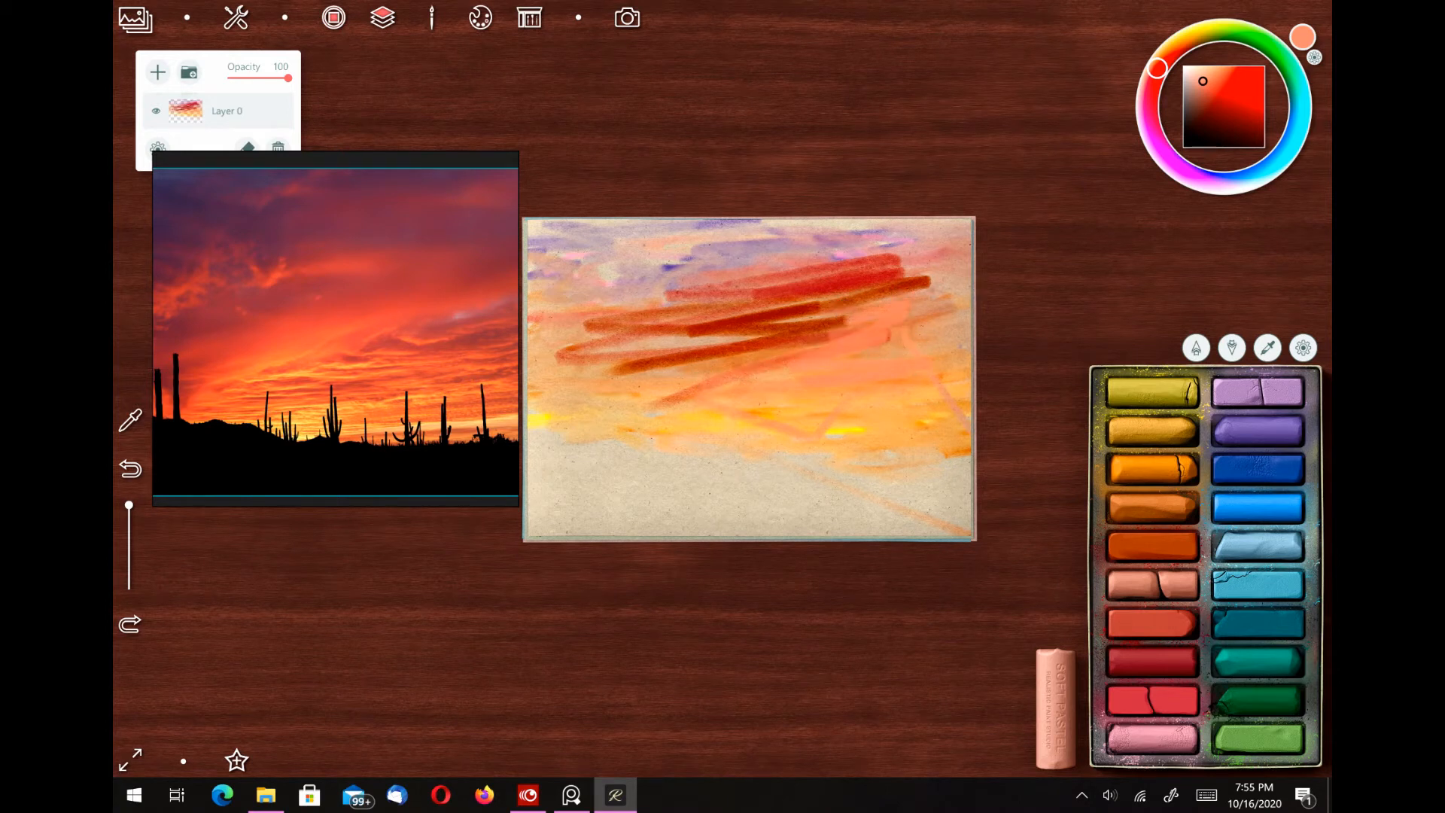
# Step: Add bold bright red pastel strokes across the upper sky and down its right side
pyautogui.click(1137, 706)
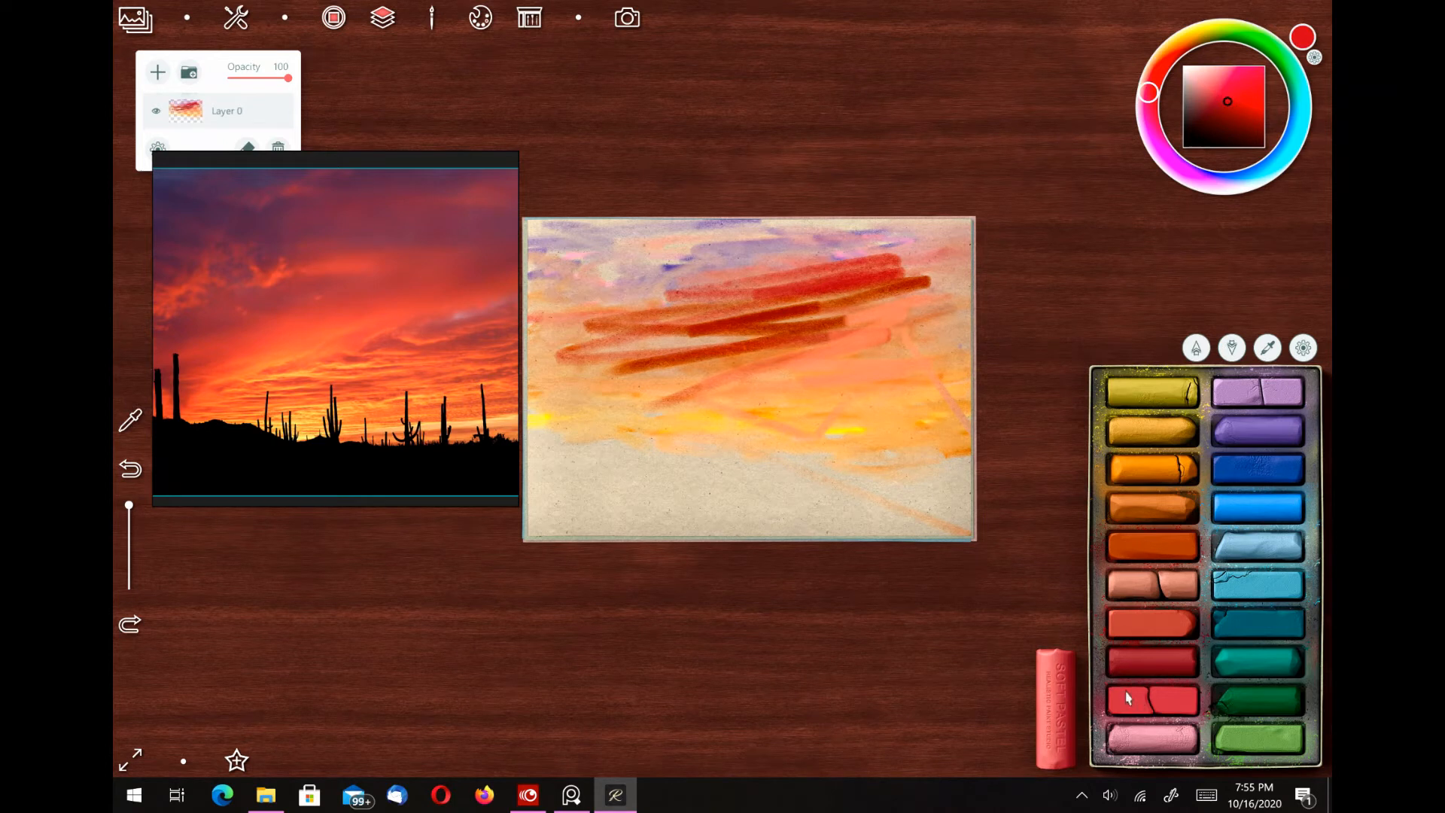
pyautogui.moveTo(835, 335)
pyautogui.mouseDown()
pyautogui.moveTo(823, 322)
pyautogui.moveTo(921, 305)
pyautogui.mouseUp()
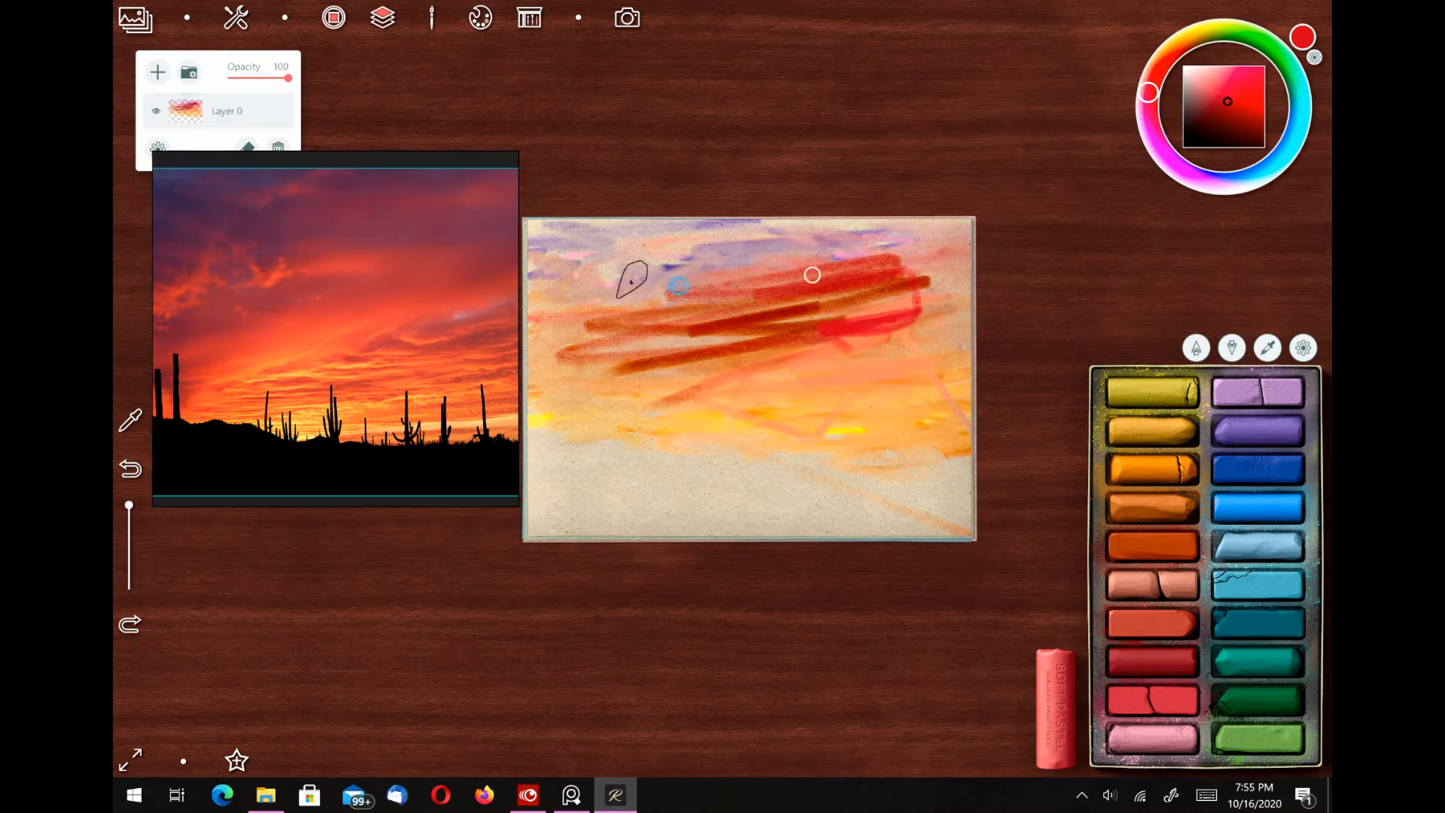
pyautogui.moveTo(817, 275); pyautogui.dragTo(745, 300)
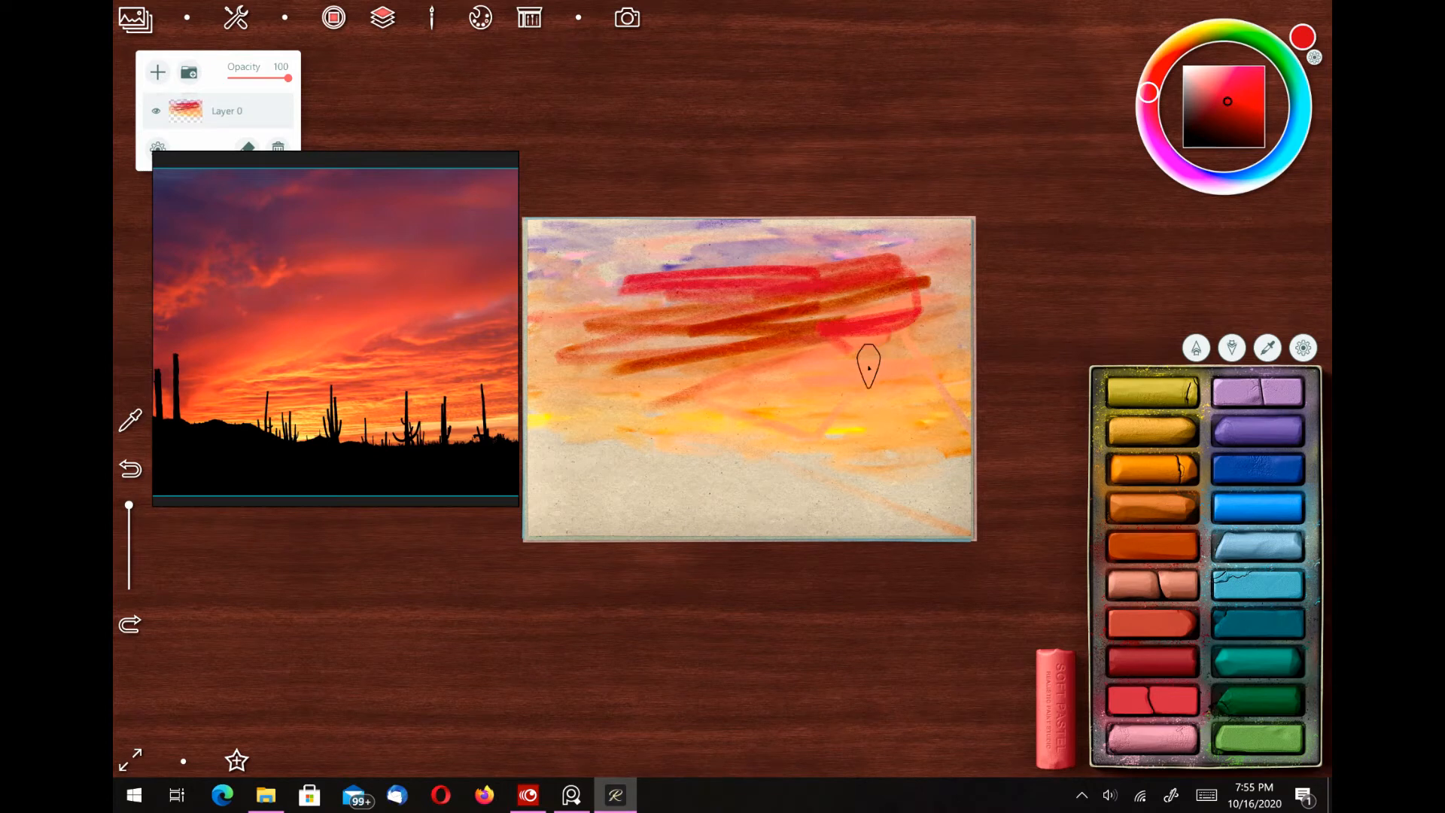
pyautogui.moveTo(869, 367)
pyautogui.mouseDown()
pyautogui.moveTo(899, 282)
pyautogui.moveTo(884, 326)
pyautogui.moveTo(806, 355)
pyautogui.moveTo(895, 341)
pyautogui.mouseUp()
pyautogui.moveTo(961, 276)
pyautogui.mouseDown()
pyautogui.moveTo(915, 266)
pyautogui.moveTo(954, 322)
pyautogui.moveTo(909, 334)
pyautogui.mouseUp()
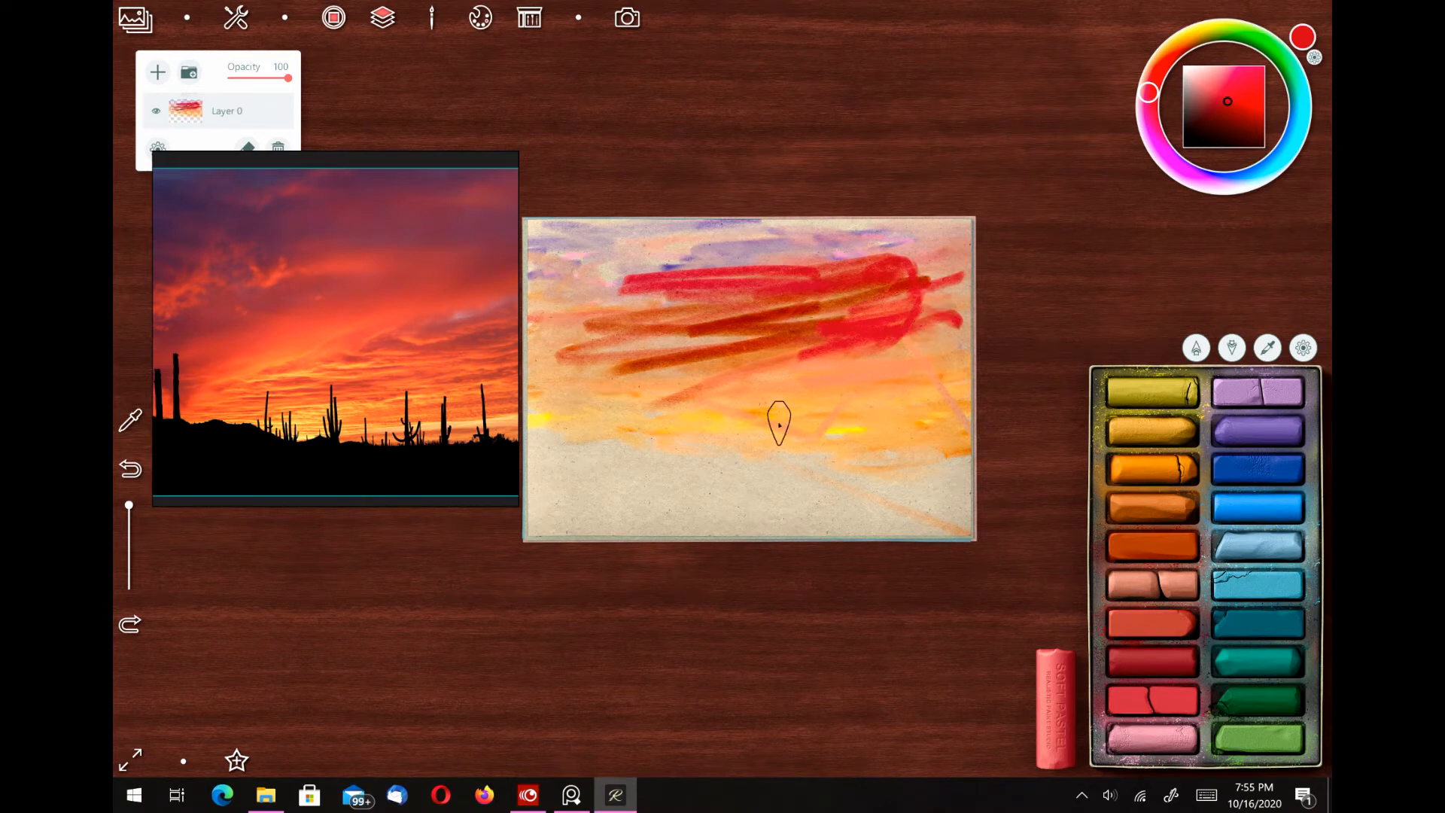
pyautogui.moveTo(893, 348)
pyautogui.mouseDown()
pyautogui.moveTo(945, 353)
pyautogui.moveTo(858, 380)
pyautogui.moveTo(917, 364)
pyautogui.mouseUp()
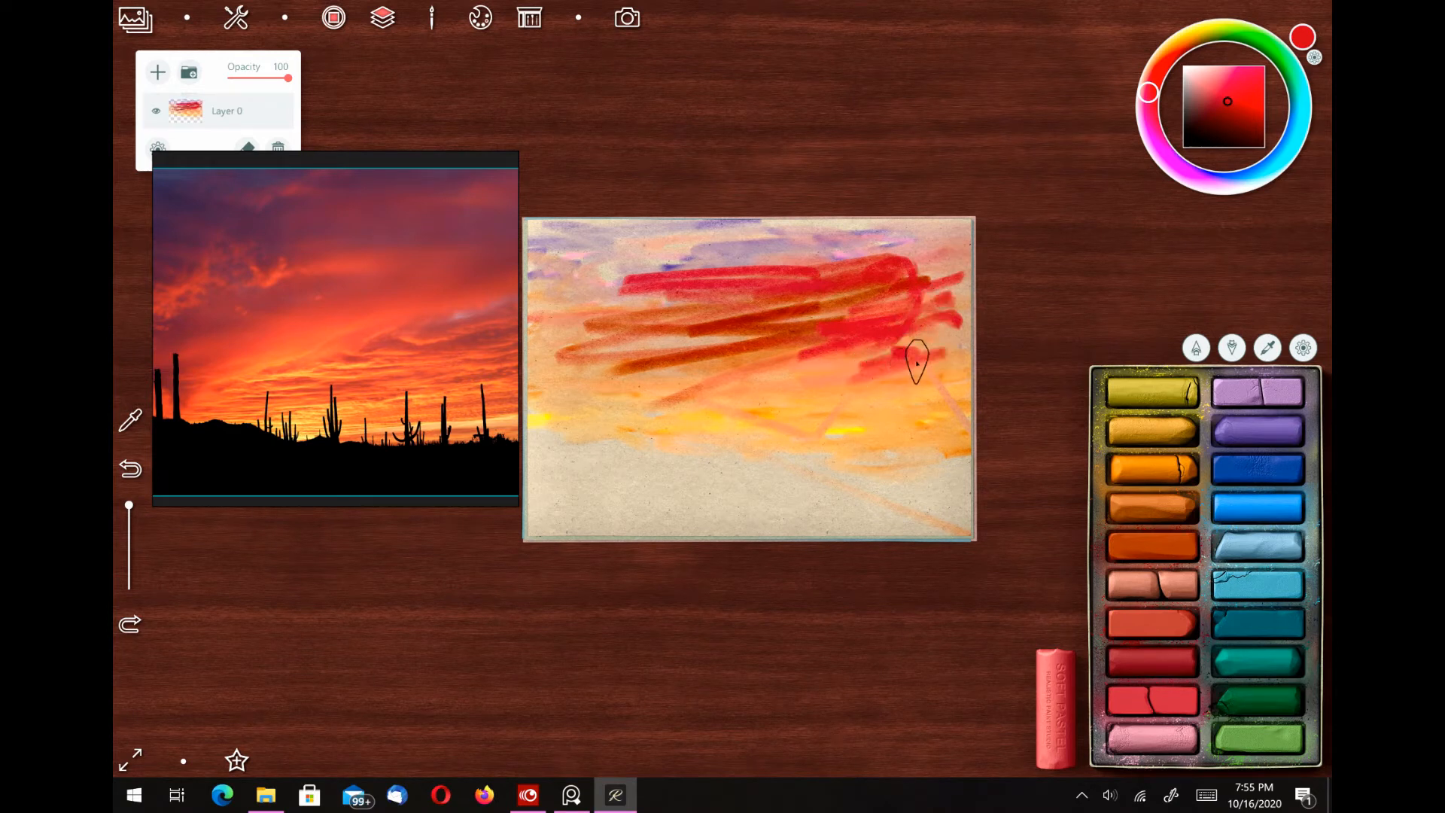
pyautogui.moveTo(829, 381); pyautogui.dragTo(858, 364)
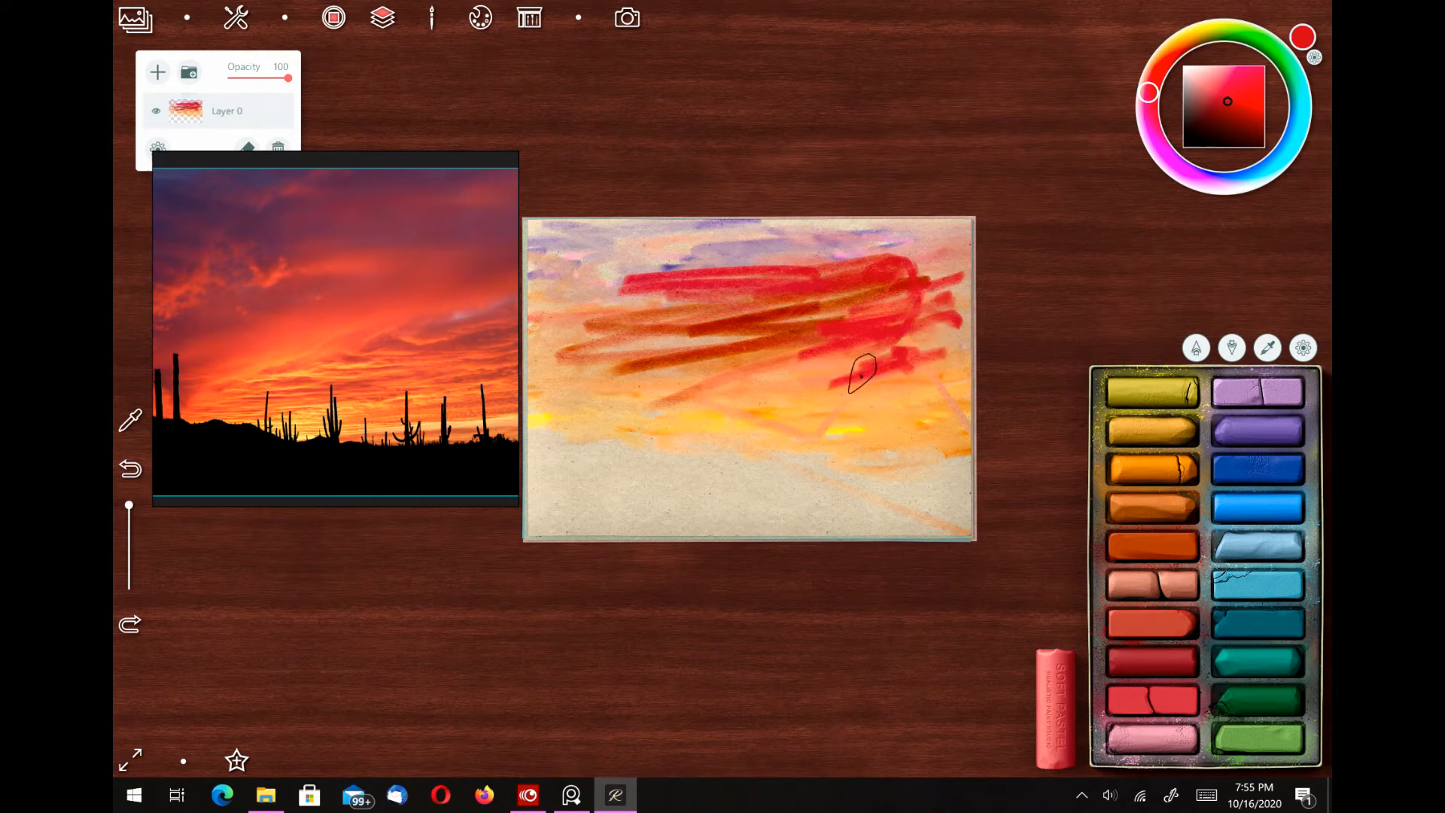
# Step: Blend the bright red and burnt-orange strokes across the upper and middle sky with the blending stump
pyautogui.click(1048, 668)
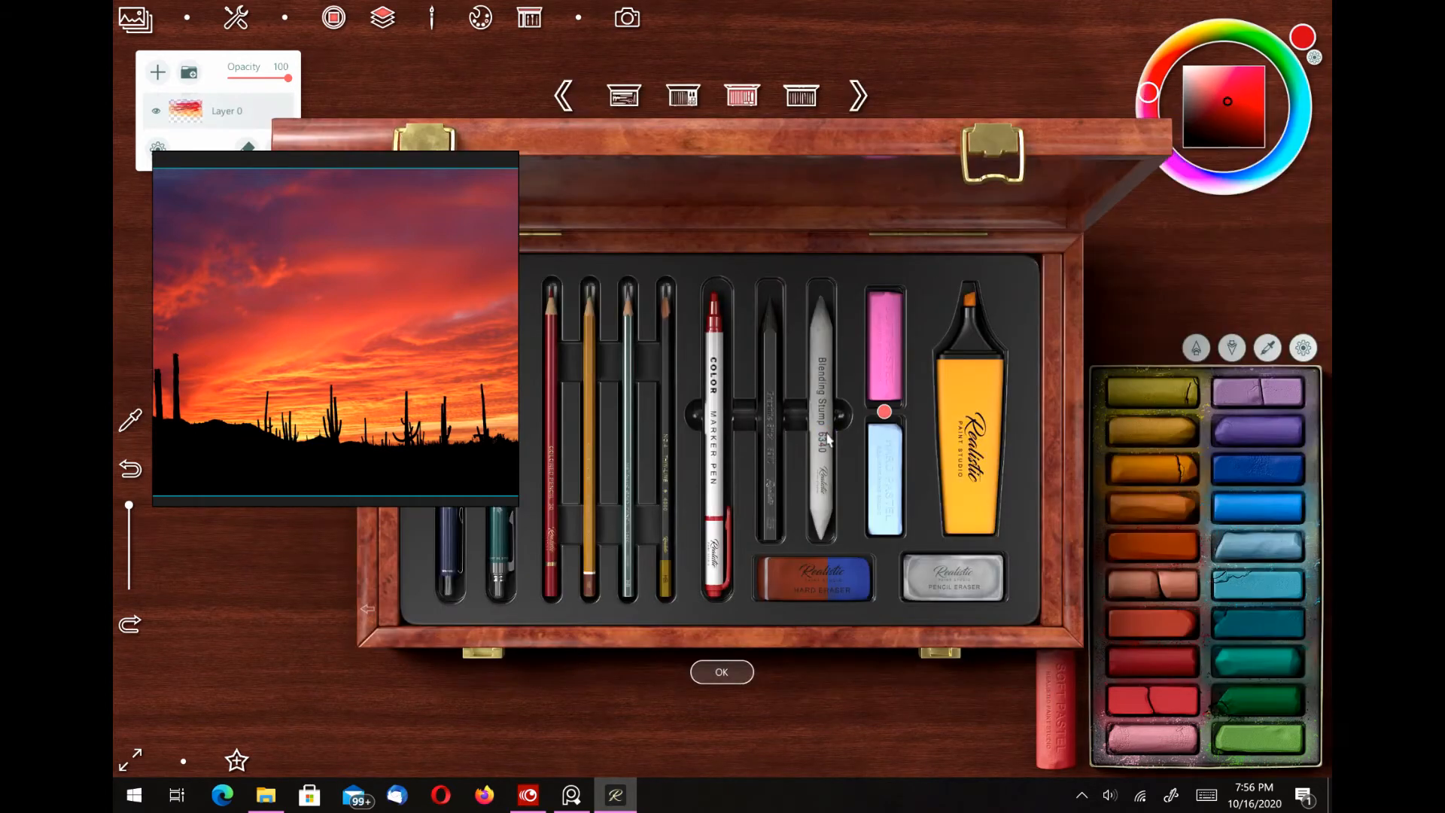
pyautogui.click(827, 440)
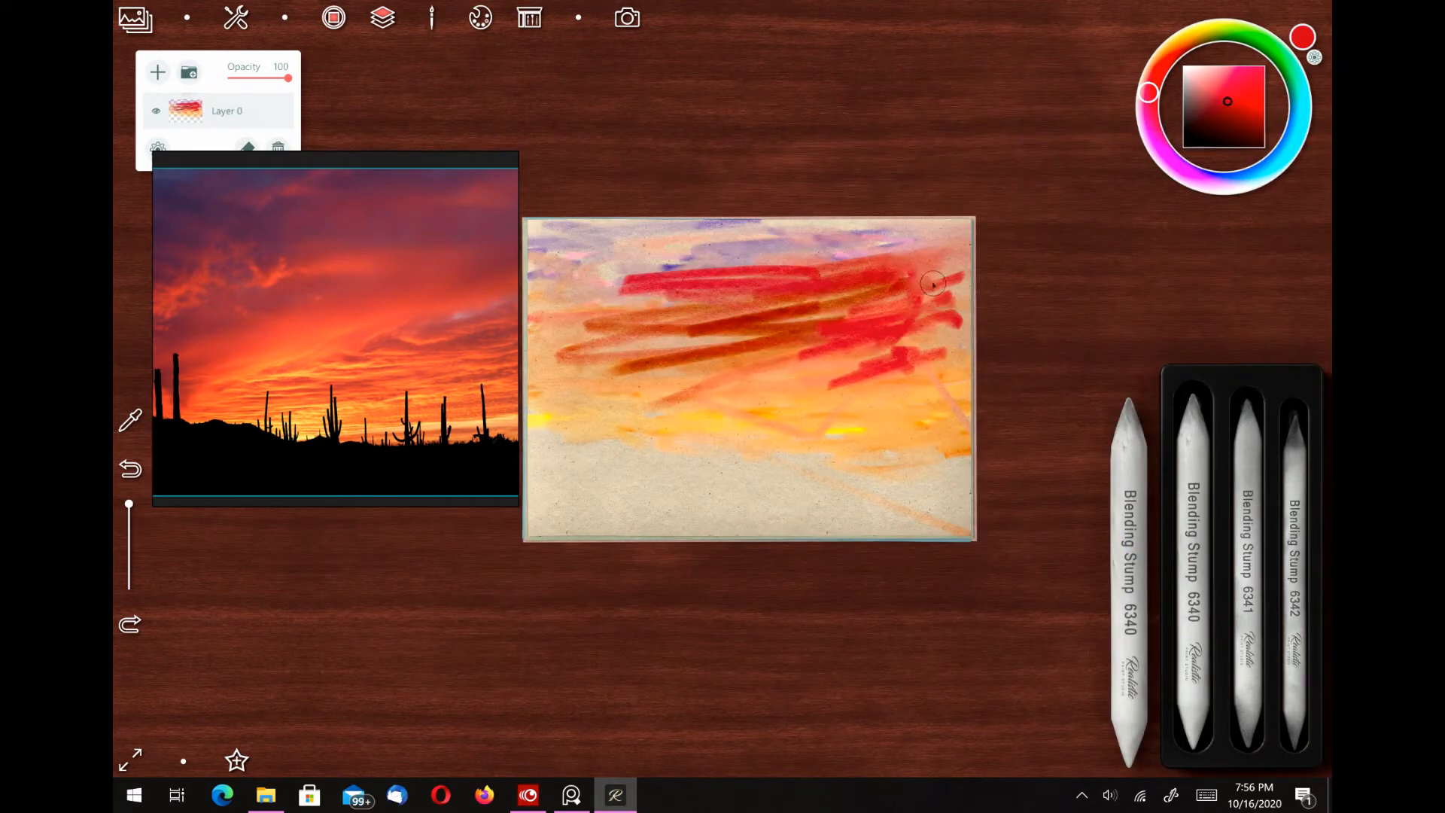
pyautogui.moveTo(933, 284)
pyautogui.mouseDown()
pyautogui.moveTo(938, 313)
pyautogui.moveTo(833, 395)
pyautogui.moveTo(774, 364)
pyautogui.moveTo(839, 346)
pyautogui.moveTo(846, 310)
pyautogui.moveTo(783, 323)
pyautogui.moveTo(686, 277)
pyautogui.moveTo(654, 281)
pyautogui.moveTo(777, 273)
pyautogui.moveTo(643, 284)
pyautogui.moveTo(643, 270)
pyautogui.moveTo(726, 267)
pyautogui.moveTo(674, 253)
pyautogui.moveTo(718, 273)
pyautogui.moveTo(801, 262)
pyautogui.moveTo(760, 282)
pyautogui.moveTo(710, 271)
pyautogui.moveTo(765, 293)
pyautogui.moveTo(752, 324)
pyautogui.moveTo(766, 328)
pyautogui.moveTo(687, 335)
pyautogui.moveTo(660, 368)
pyautogui.mouseUp()
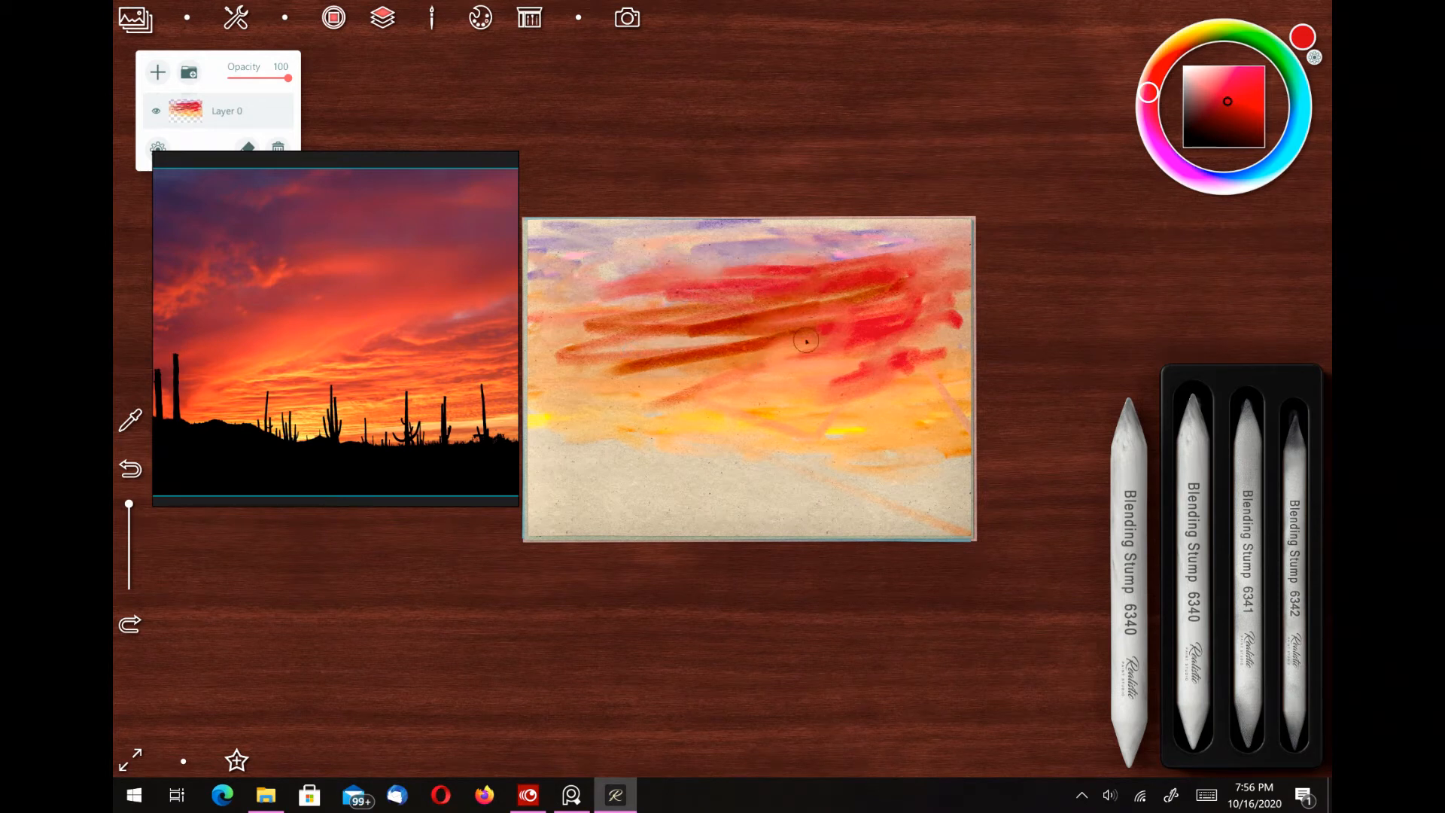
pyautogui.moveTo(805, 341)
pyautogui.mouseDown()
pyautogui.moveTo(644, 359)
pyautogui.moveTo(680, 341)
pyautogui.moveTo(806, 345)
pyautogui.mouseUp()
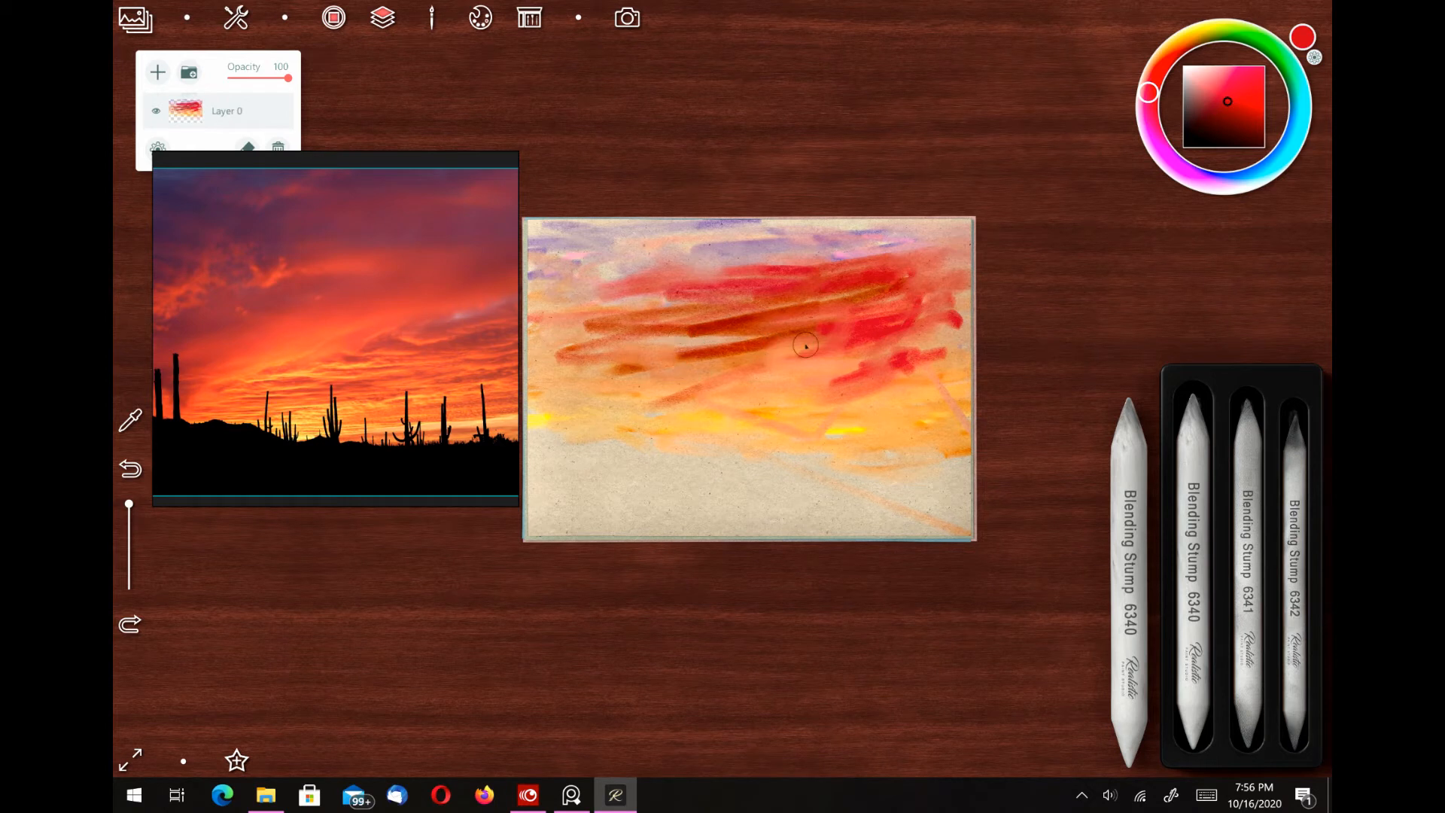
pyautogui.moveTo(698, 338)
pyautogui.mouseDown()
pyautogui.moveTo(792, 346)
pyautogui.moveTo(723, 334)
pyautogui.moveTo(726, 351)
pyautogui.moveTo(674, 355)
pyautogui.moveTo(748, 351)
pyautogui.moveTo(742, 364)
pyautogui.mouseUp()
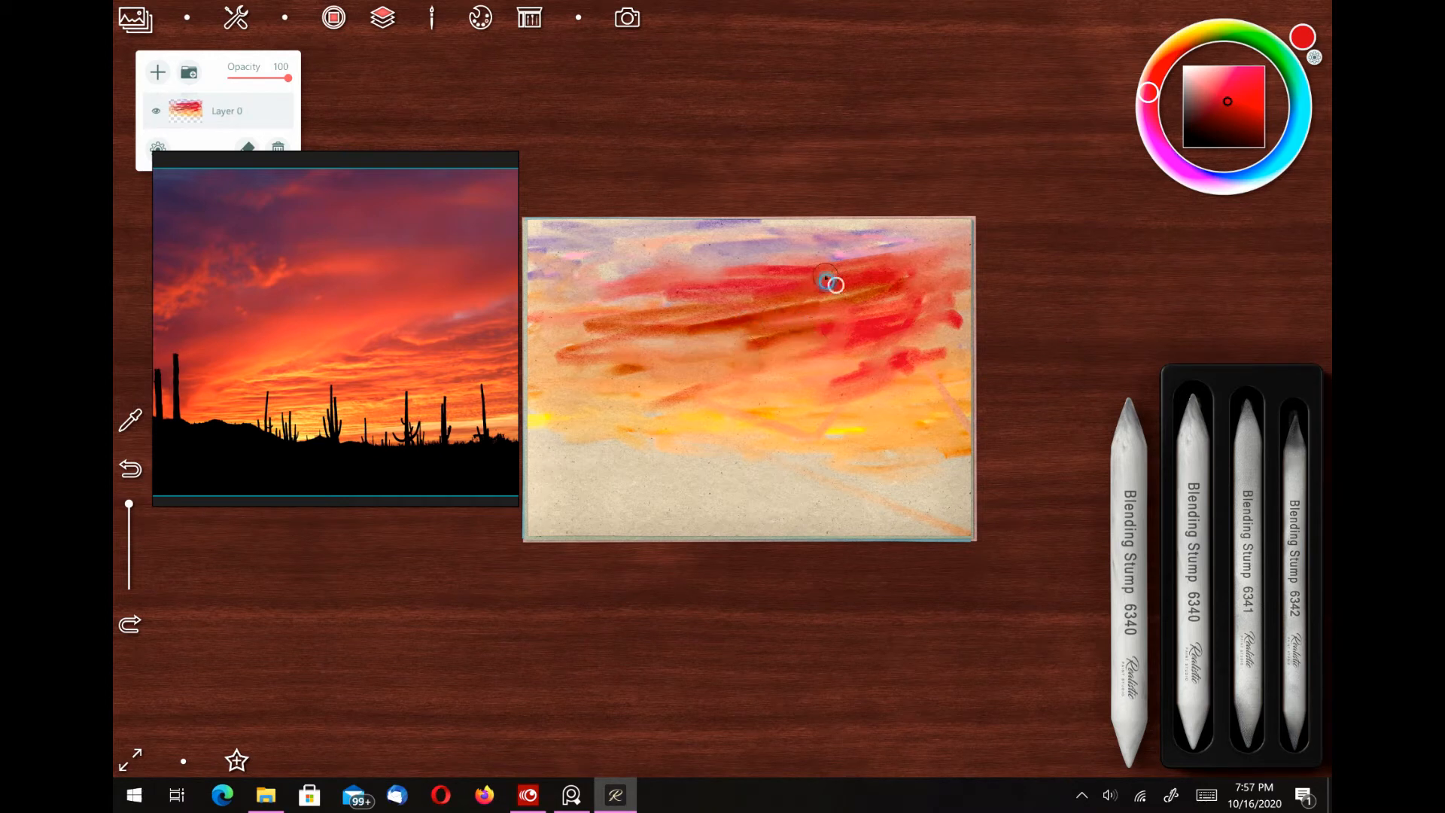
pyautogui.moveTo(827, 328)
pyautogui.mouseDown()
pyautogui.moveTo(763, 322)
pyautogui.moveTo(797, 322)
pyautogui.mouseUp()
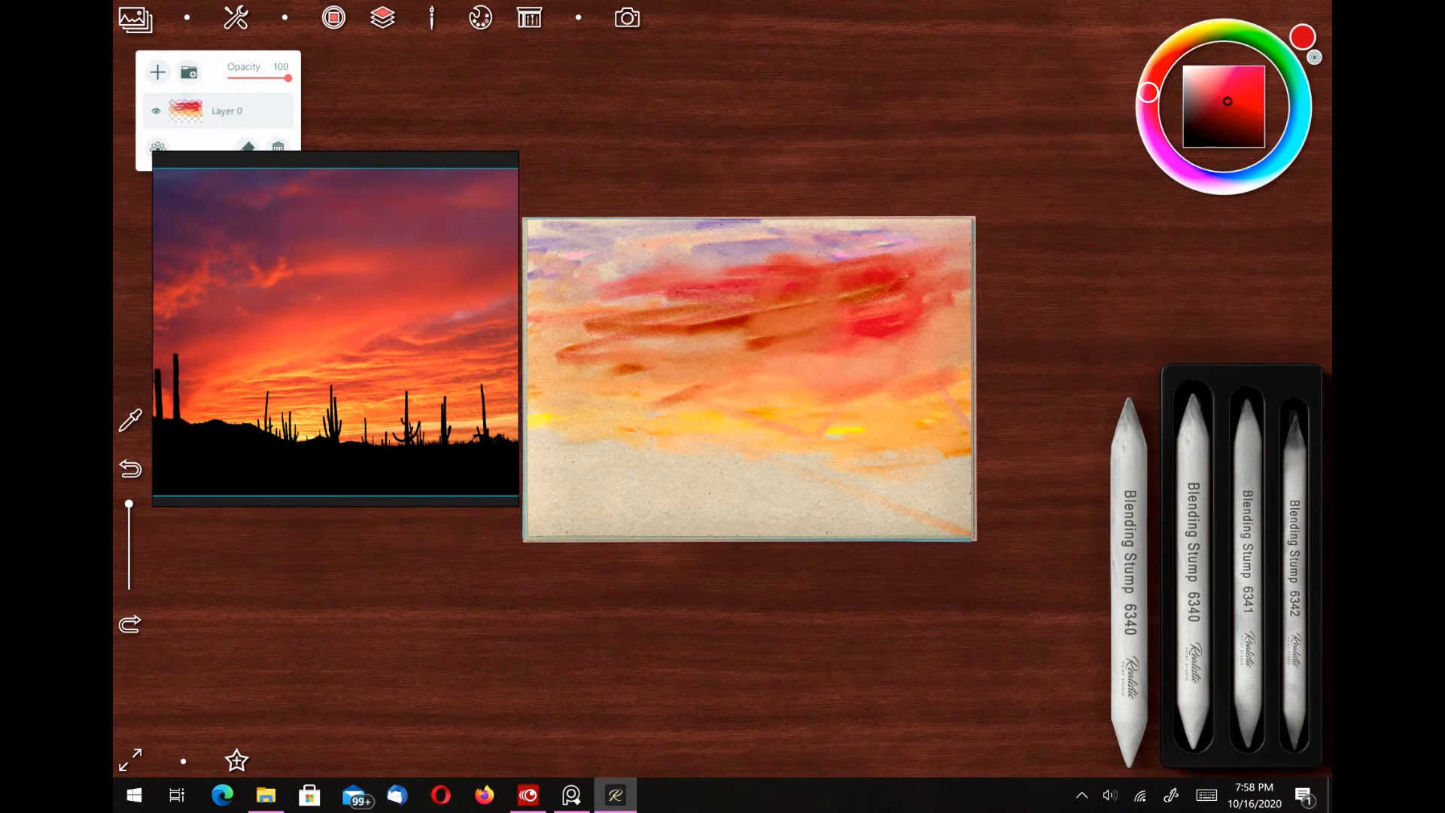
pyautogui.moveTo(865, 326); pyautogui.dragTo(907, 297)
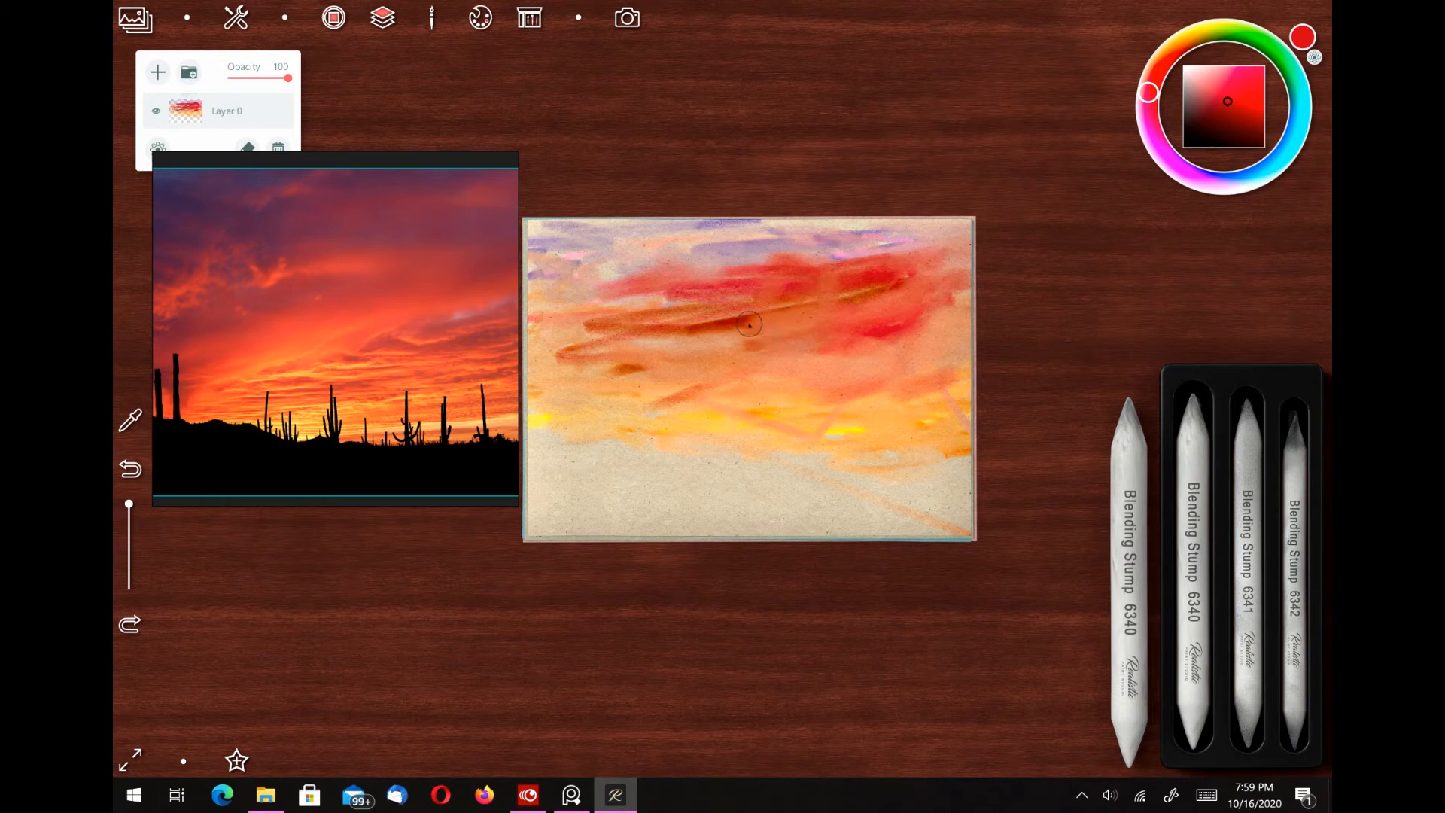
pyautogui.moveTo(749, 324)
pyautogui.mouseDown()
pyautogui.moveTo(753, 308)
pyautogui.moveTo(787, 312)
pyautogui.moveTo(840, 285)
pyautogui.mouseUp()
pyautogui.moveTo(888, 333)
pyautogui.mouseDown()
pyautogui.moveTo(831, 348)
pyautogui.moveTo(861, 296)
pyautogui.moveTo(908, 276)
pyautogui.moveTo(895, 296)
pyautogui.moveTo(925, 291)
pyautogui.moveTo(827, 310)
pyautogui.moveTo(821, 262)
pyautogui.moveTo(904, 241)
pyautogui.moveTo(816, 294)
pyautogui.mouseUp()
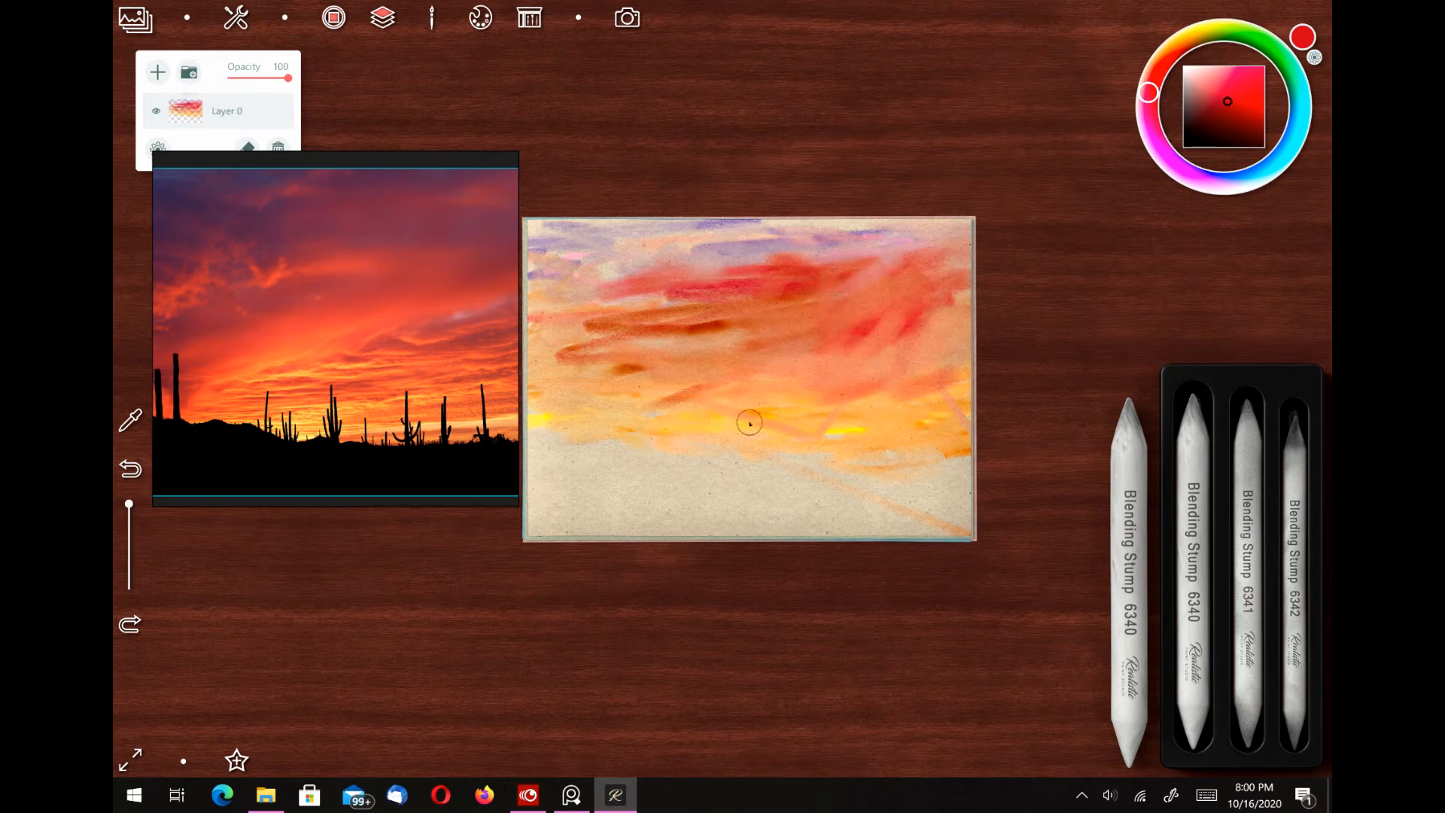
pyautogui.moveTo(695, 415)
pyautogui.mouseDown()
pyautogui.moveTo(728, 410)
pyautogui.moveTo(690, 422)
pyautogui.moveTo(695, 376)
pyautogui.moveTo(733, 384)
pyautogui.moveTo(723, 366)
pyautogui.moveTo(619, 381)
pyautogui.moveTo(745, 320)
pyautogui.moveTo(673, 342)
pyautogui.moveTo(713, 335)
pyautogui.moveTo(784, 401)
pyautogui.moveTo(744, 339)
pyautogui.moveTo(610, 327)
pyautogui.moveTo(582, 356)
pyautogui.moveTo(621, 380)
pyautogui.mouseUp()
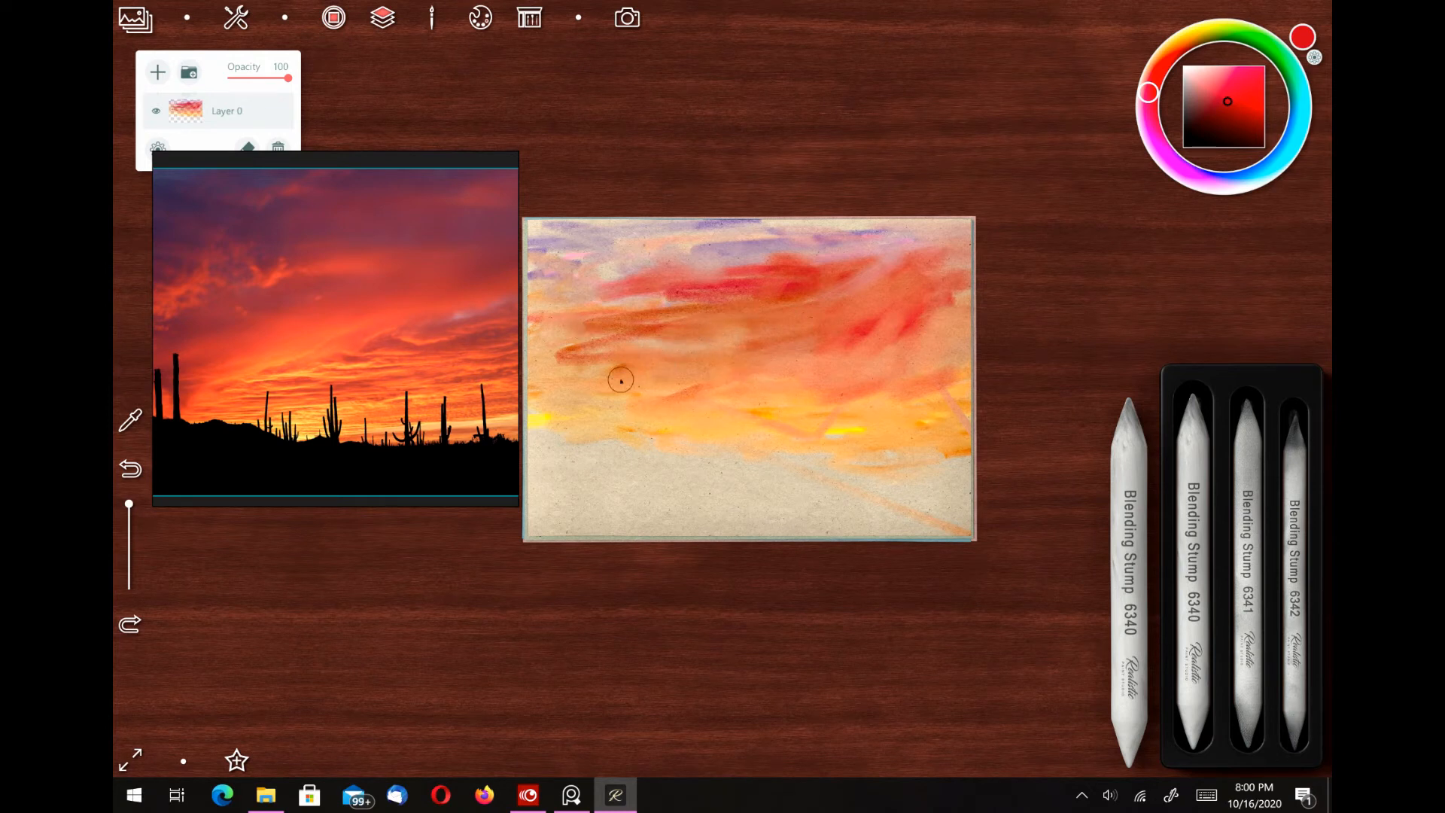
pyautogui.moveTo(744, 264)
pyautogui.mouseDown()
pyautogui.moveTo(719, 294)
pyautogui.moveTo(766, 287)
pyautogui.mouseUp()
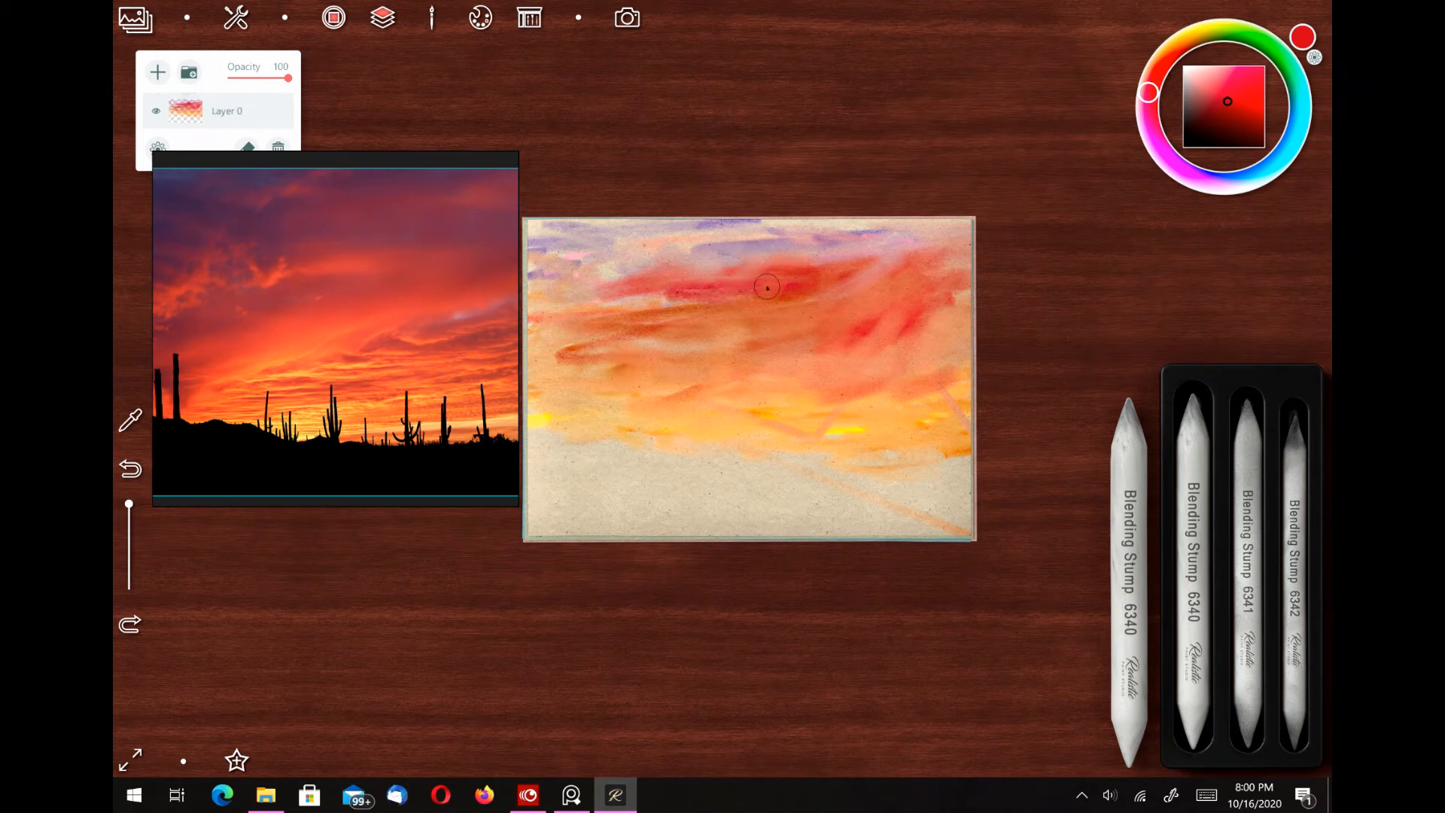
# Step: Switch to a black pastel and draw the horizon line with low hills along the lower edge of the sky
pyautogui.click(1156, 538)
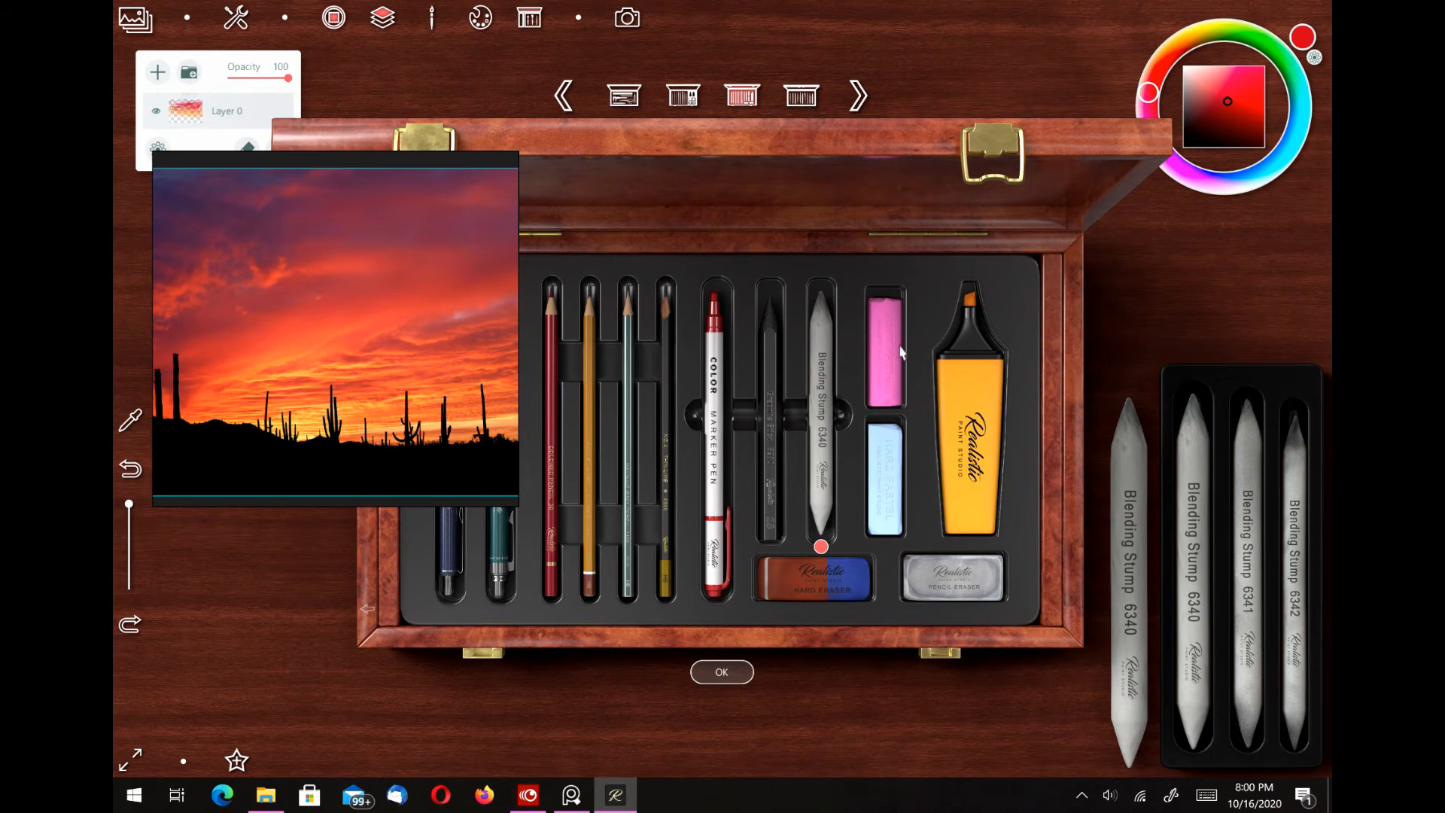
pyautogui.click(900, 352)
pyautogui.moveTo(1203, 129); pyautogui.dragTo(1161, 172)
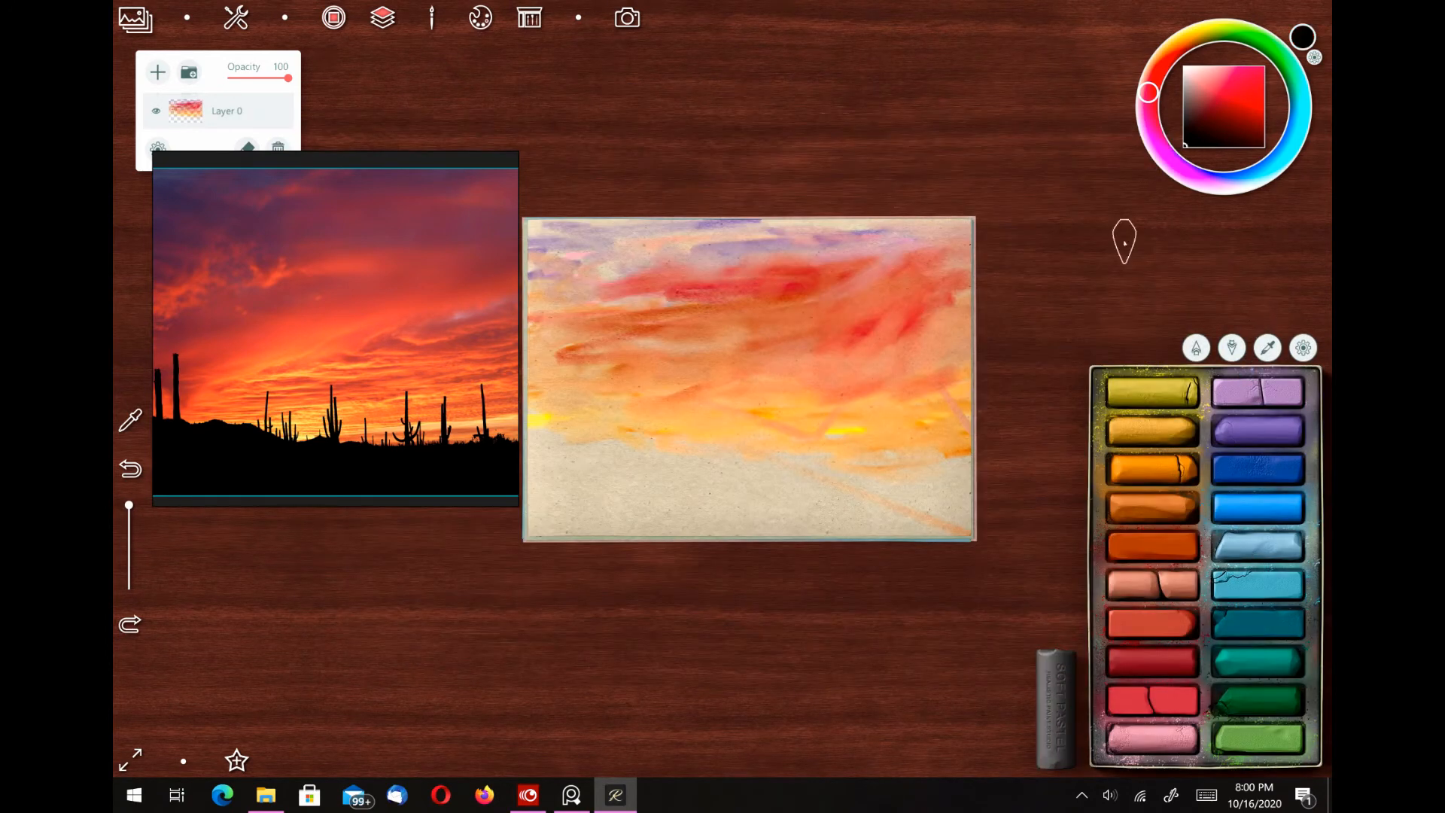
pyautogui.moveTo(732, 448)
pyautogui.mouseDown()
pyautogui.moveTo(565, 458)
pyautogui.moveTo(971, 460)
pyautogui.moveTo(767, 426)
pyautogui.moveTo(594, 451)
pyautogui.moveTo(641, 430)
pyautogui.moveTo(544, 441)
pyautogui.moveTo(651, 444)
pyautogui.mouseUp()
pyautogui.moveTo(849, 444); pyautogui.dragTo(782, 438)
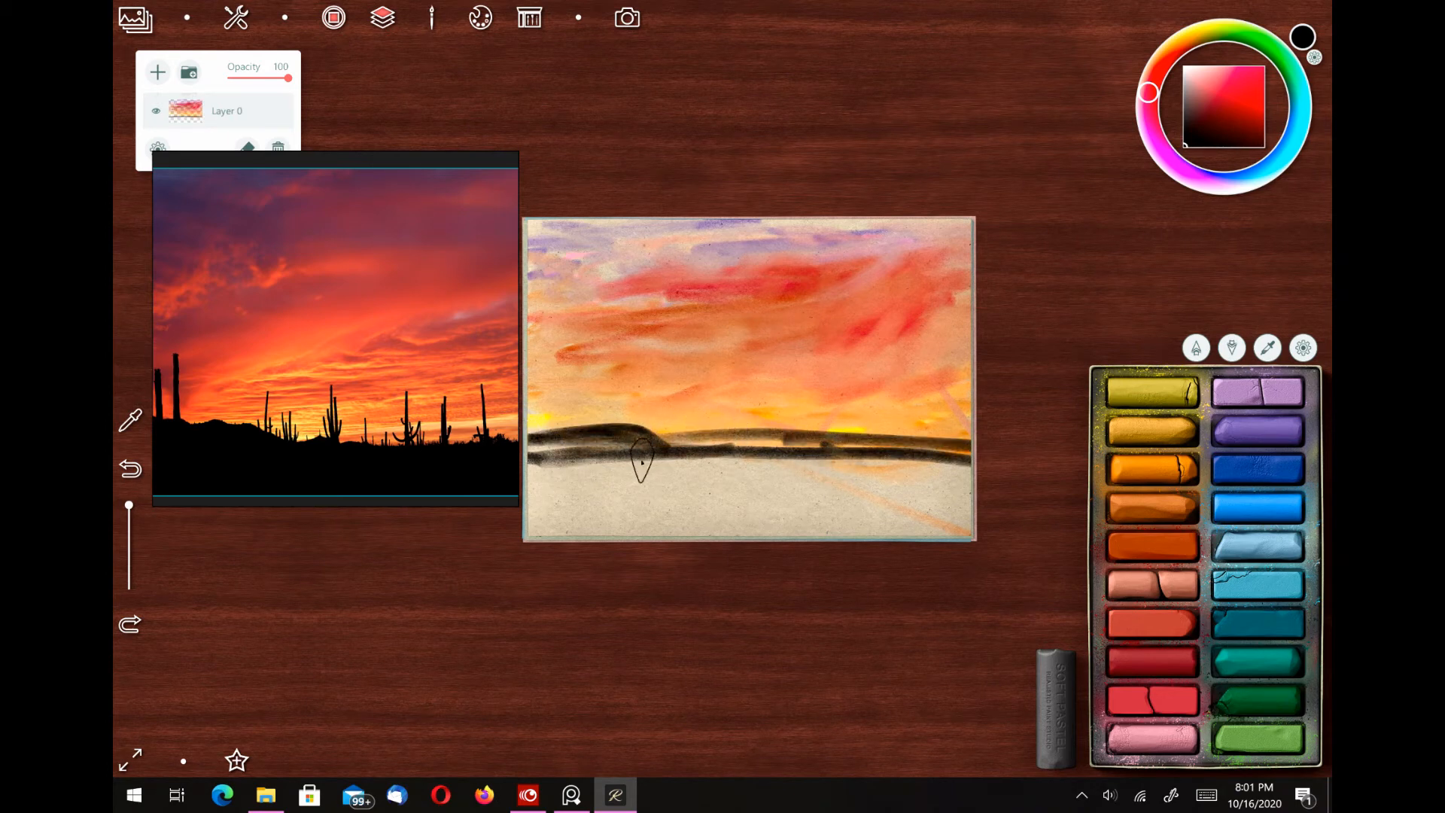
pyautogui.moveTo(636, 446)
pyautogui.mouseDown()
pyautogui.moveTo(696, 428)
pyautogui.moveTo(806, 443)
pyautogui.mouseUp()
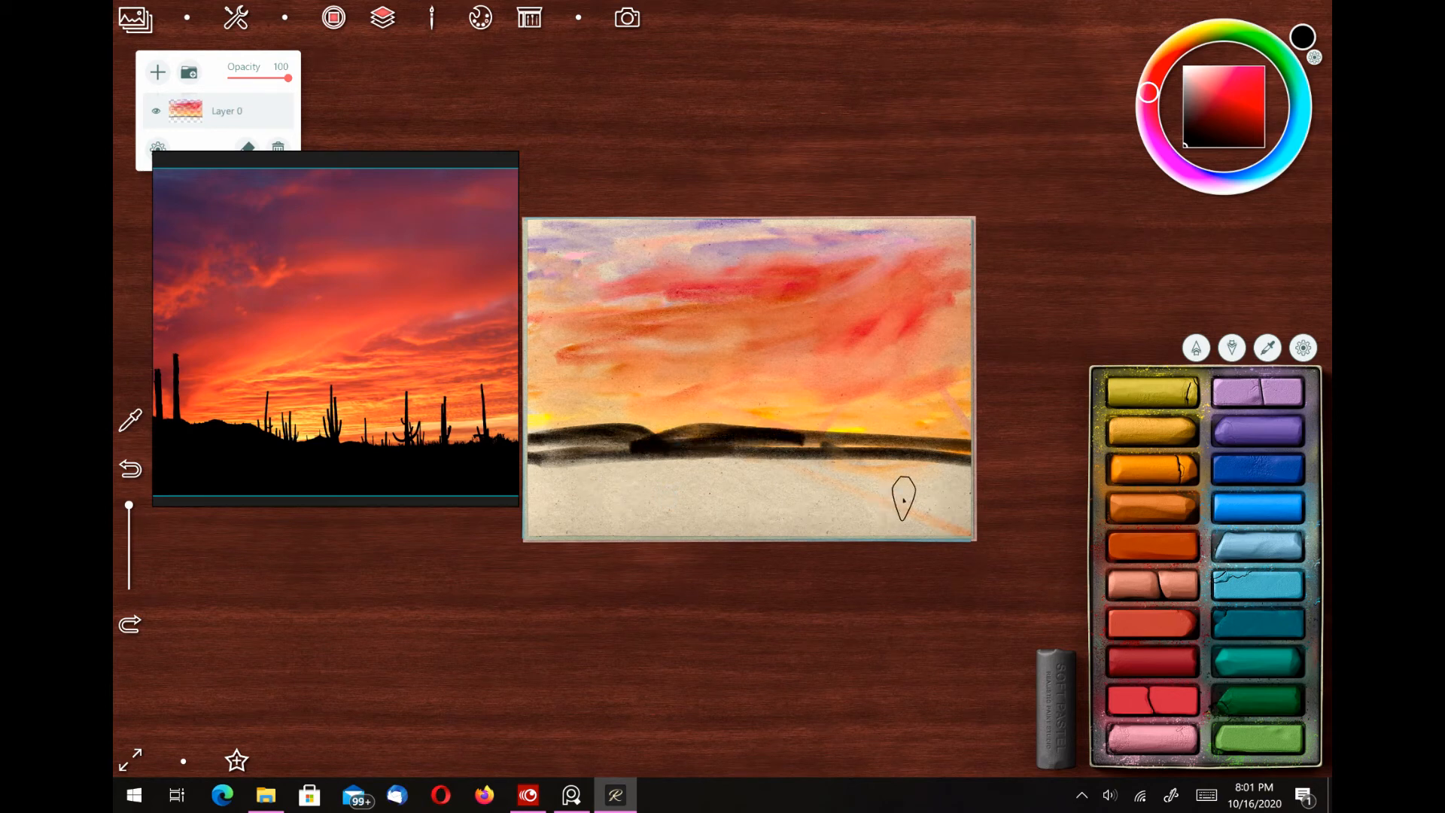
# Step: Fill the bare ground below the horizon with broad, roughly horizontal black pastel strokes
pyautogui.moveTo(590, 489); pyautogui.dragTo(854, 474)
pyautogui.moveTo(771, 503); pyautogui.dragTo(591, 493)
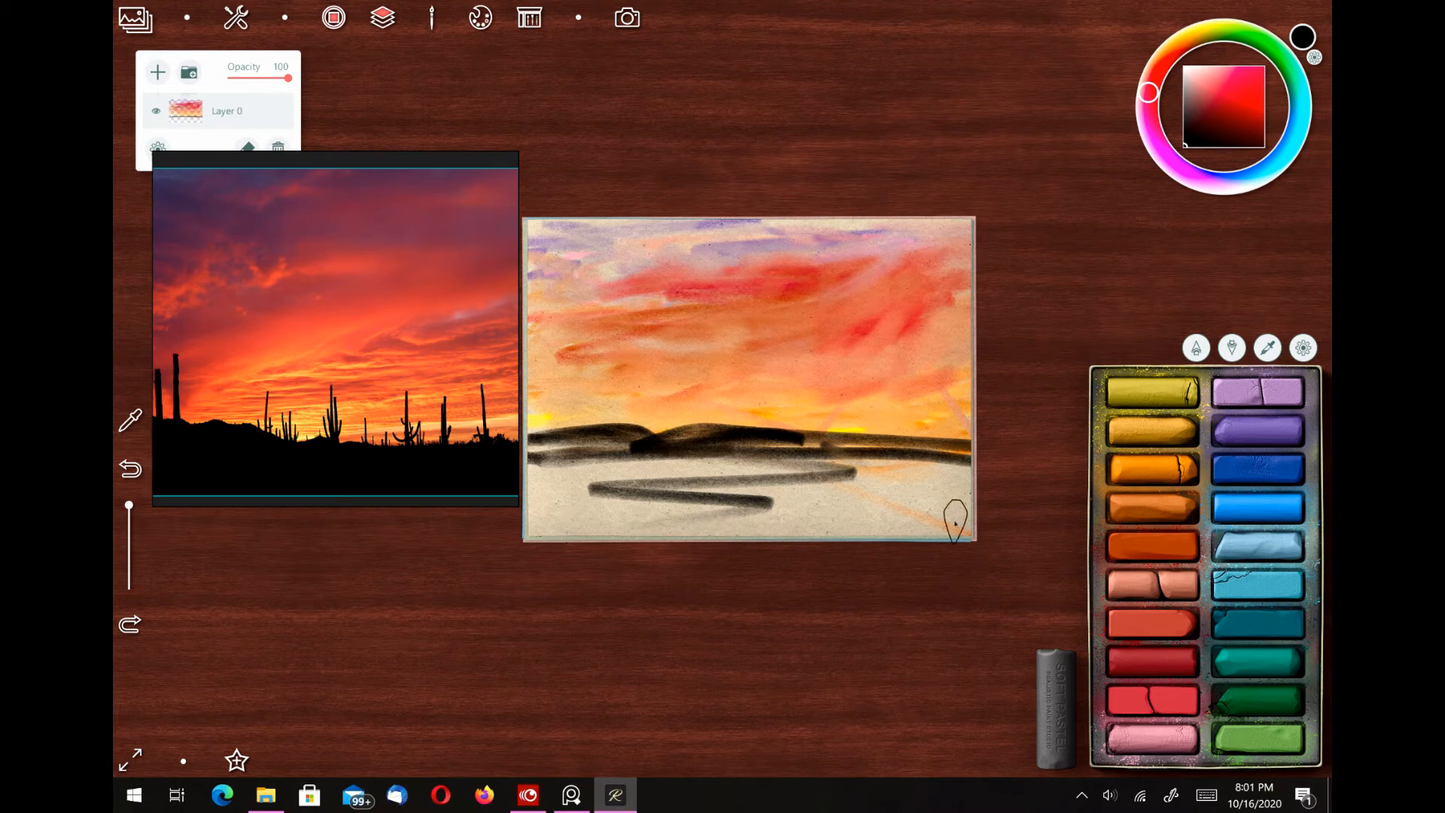
pyautogui.moveTo(948, 514); pyautogui.dragTo(616, 519)
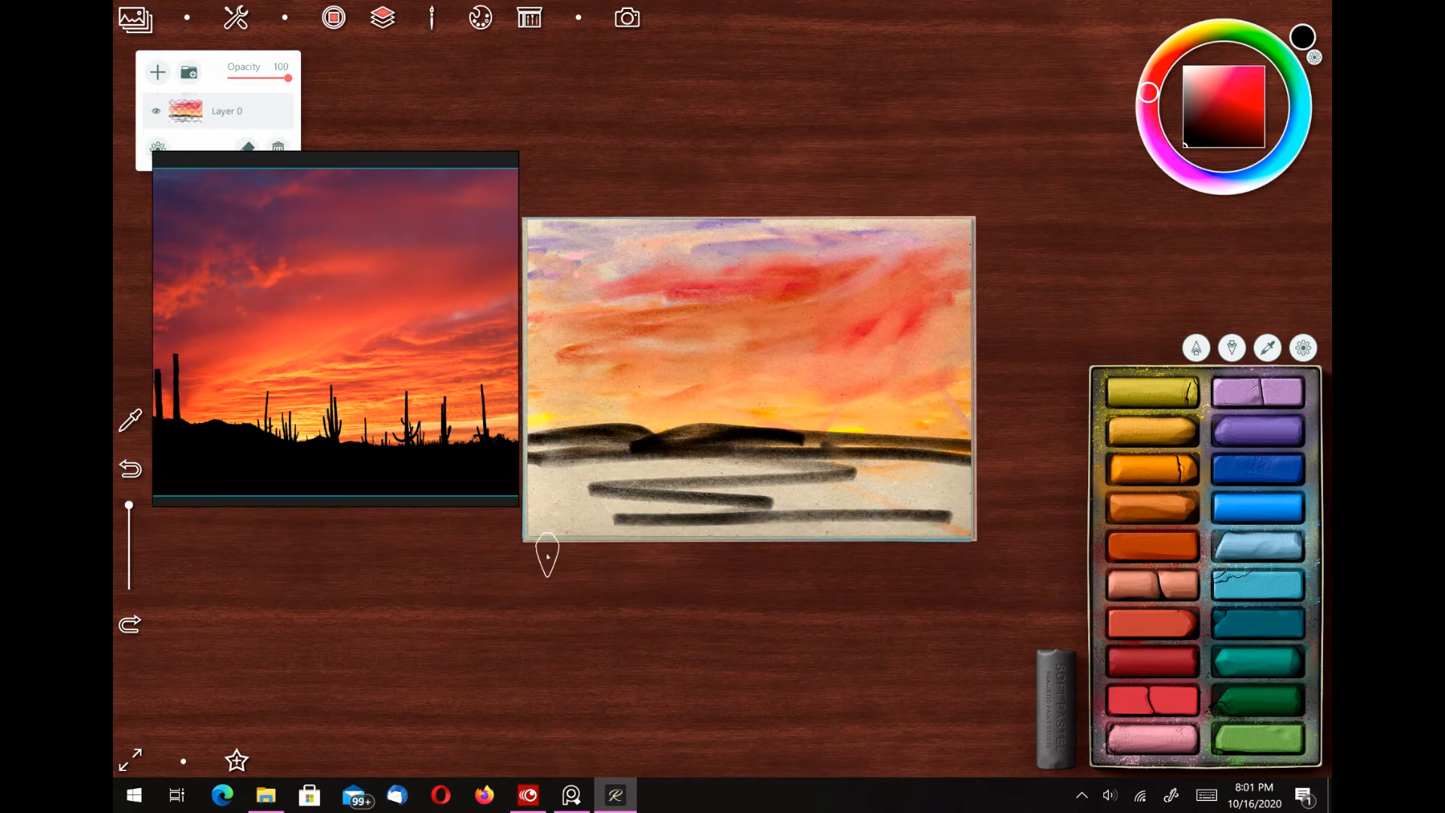
pyautogui.moveTo(907, 497)
pyautogui.mouseDown()
pyautogui.moveTo(787, 498)
pyautogui.moveTo(970, 480)
pyautogui.mouseUp()
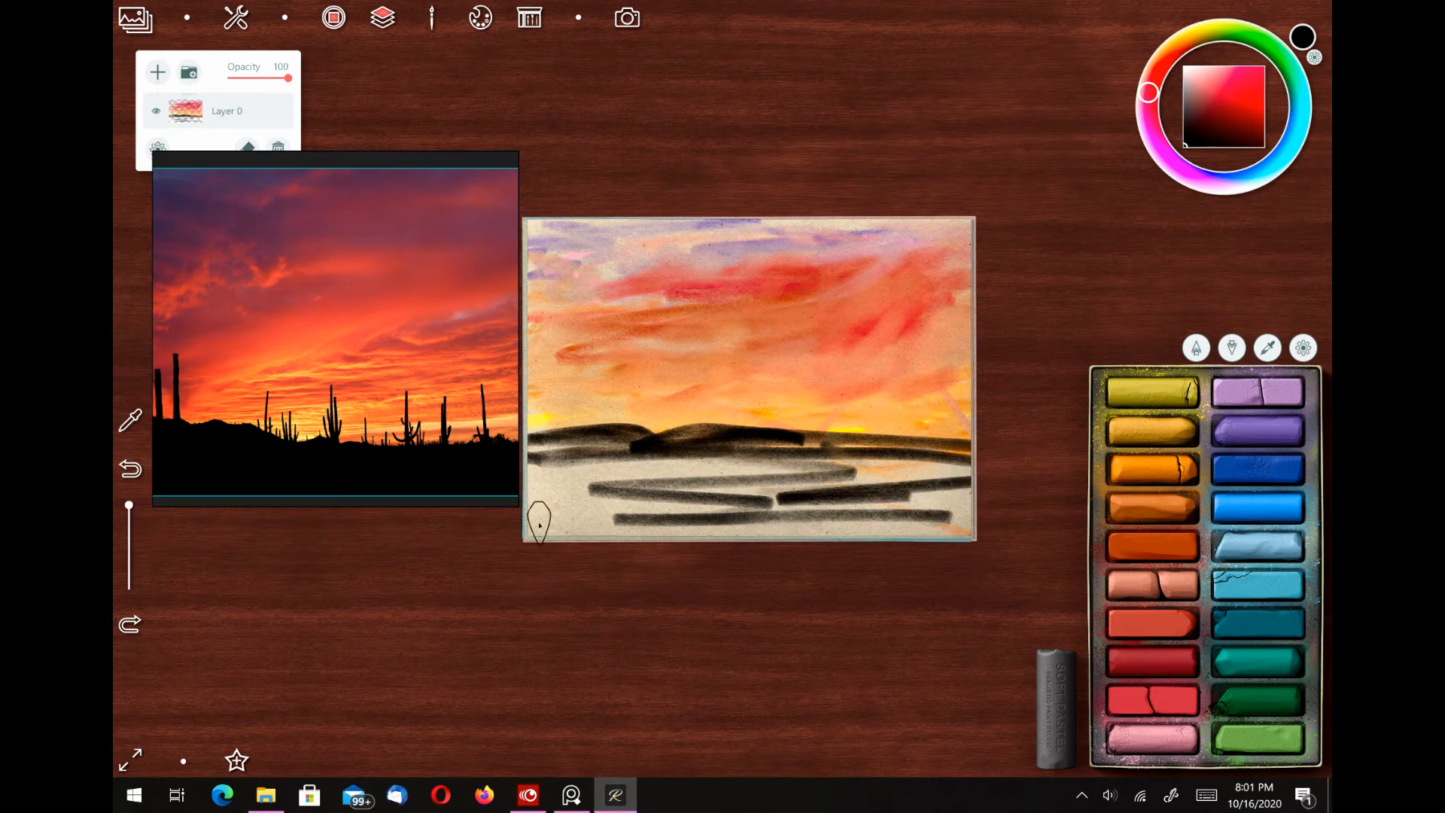
pyautogui.moveTo(532, 508); pyautogui.dragTo(790, 467)
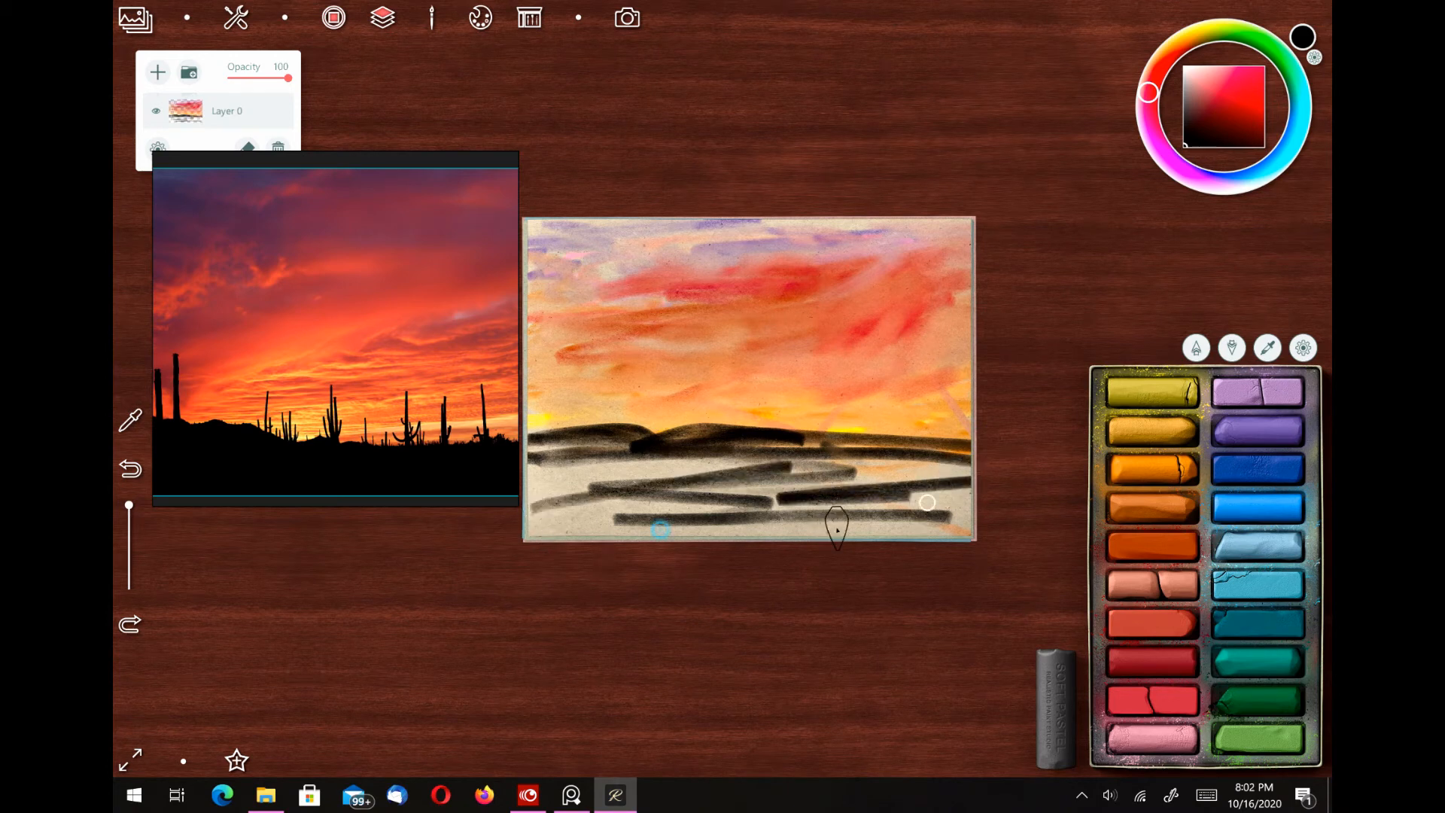
pyautogui.moveTo(533, 506); pyautogui.dragTo(594, 534)
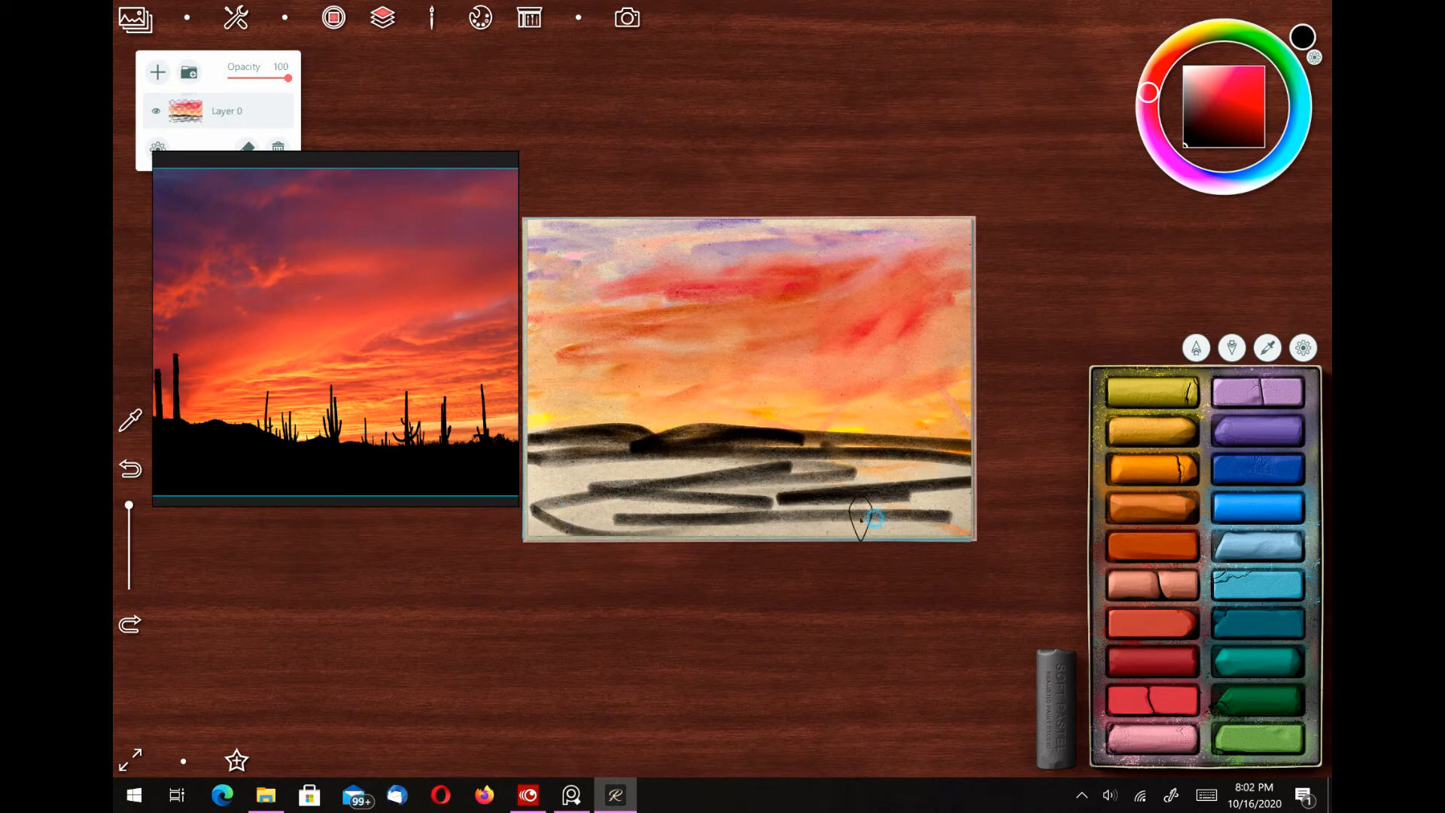
pyautogui.moveTo(861, 519); pyautogui.dragTo(545, 531)
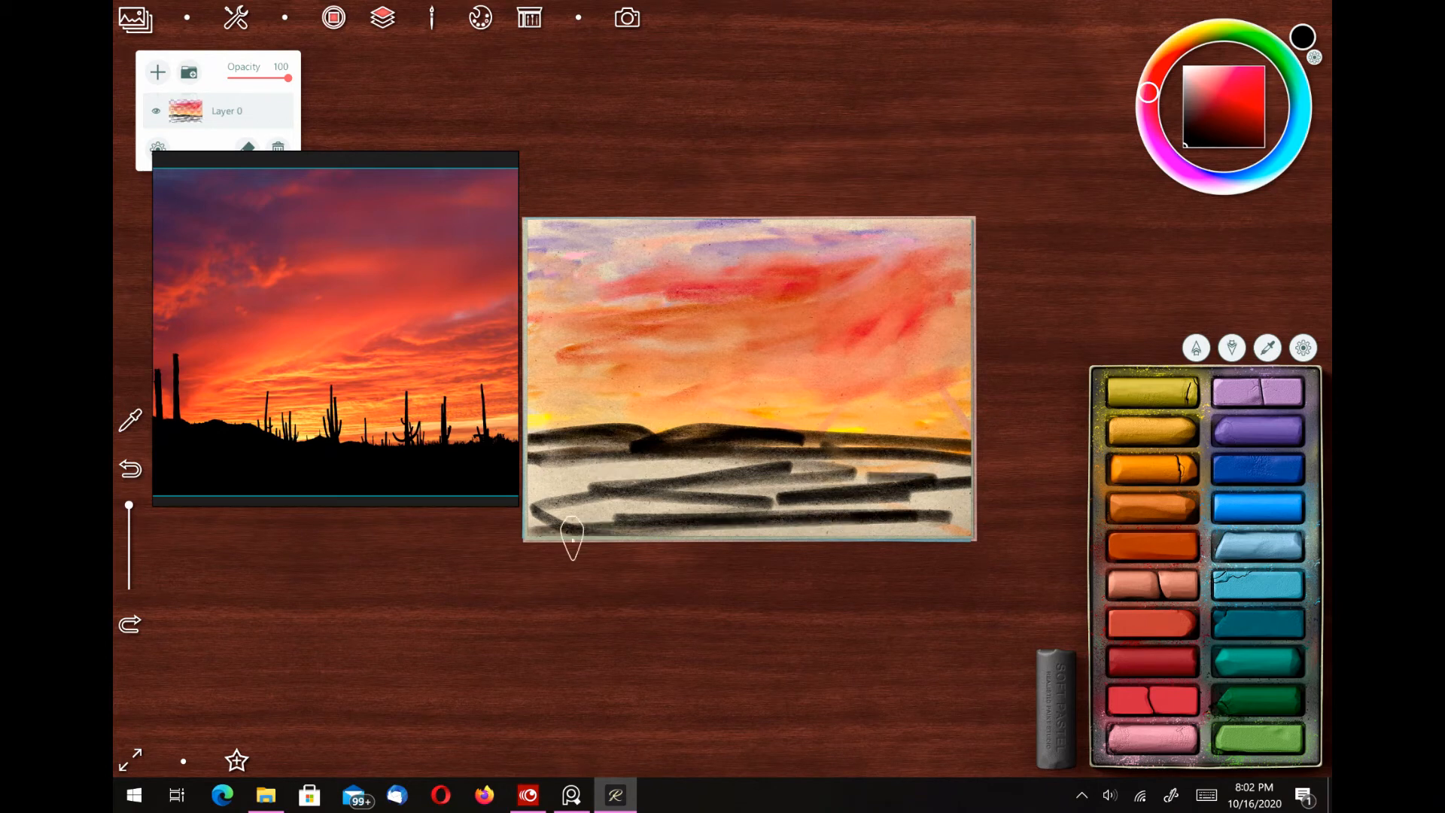
pyautogui.moveTo(865, 474)
pyautogui.mouseDown()
pyautogui.moveTo(714, 463)
pyautogui.moveTo(574, 491)
pyautogui.mouseUp()
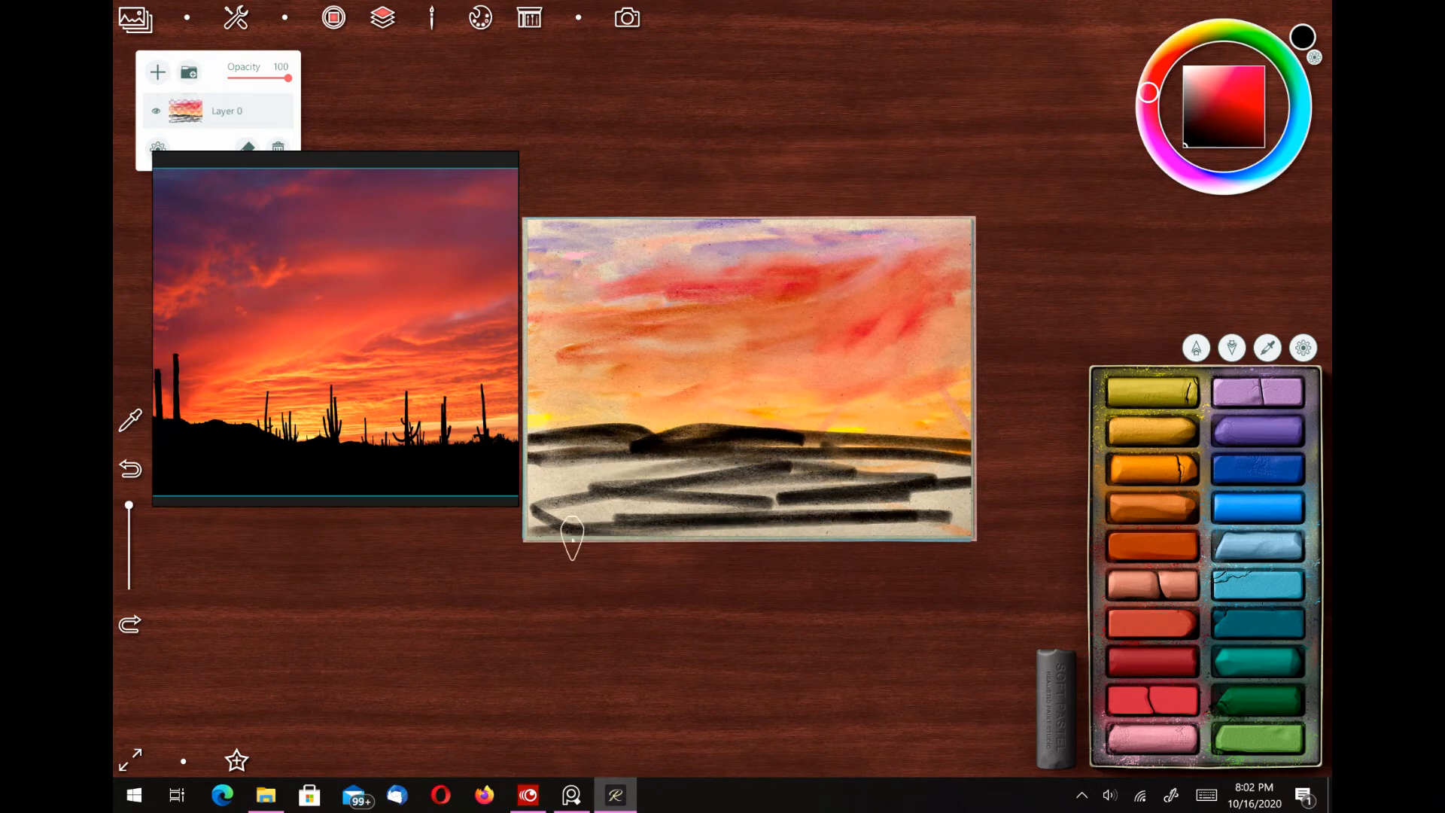
pyautogui.moveTo(833, 460)
pyautogui.mouseDown()
pyautogui.moveTo(937, 481)
pyautogui.moveTo(842, 461)
pyautogui.mouseUp()
pyautogui.moveTo(717, 475); pyautogui.dragTo(533, 479)
pyautogui.moveTo(533, 479); pyautogui.dragTo(794, 489)
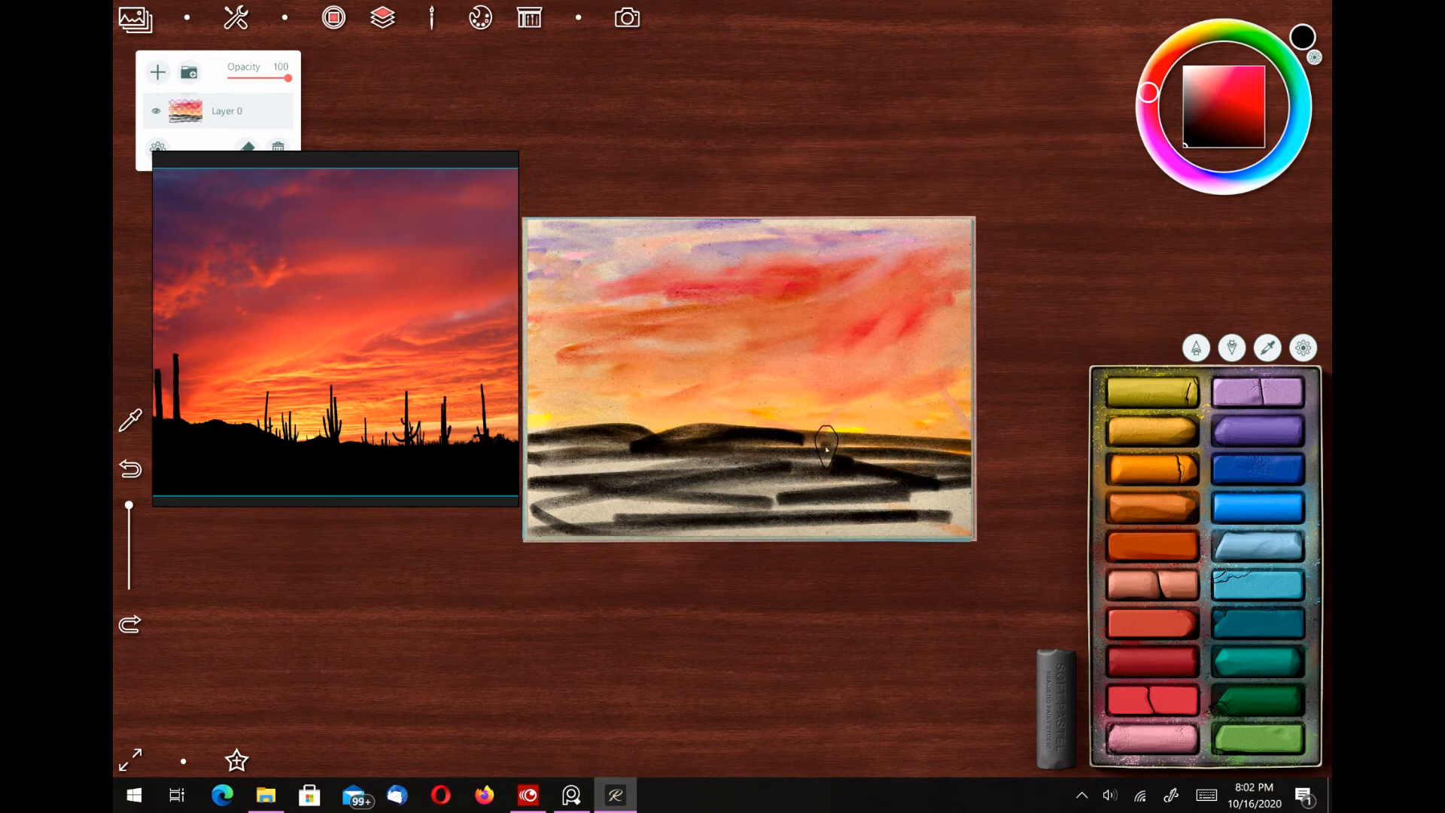
# Step: Add a few thin pencil lines on the lower ground and smudge the black hills and foreground strokes with the blending stump
pyautogui.click(1069, 671)
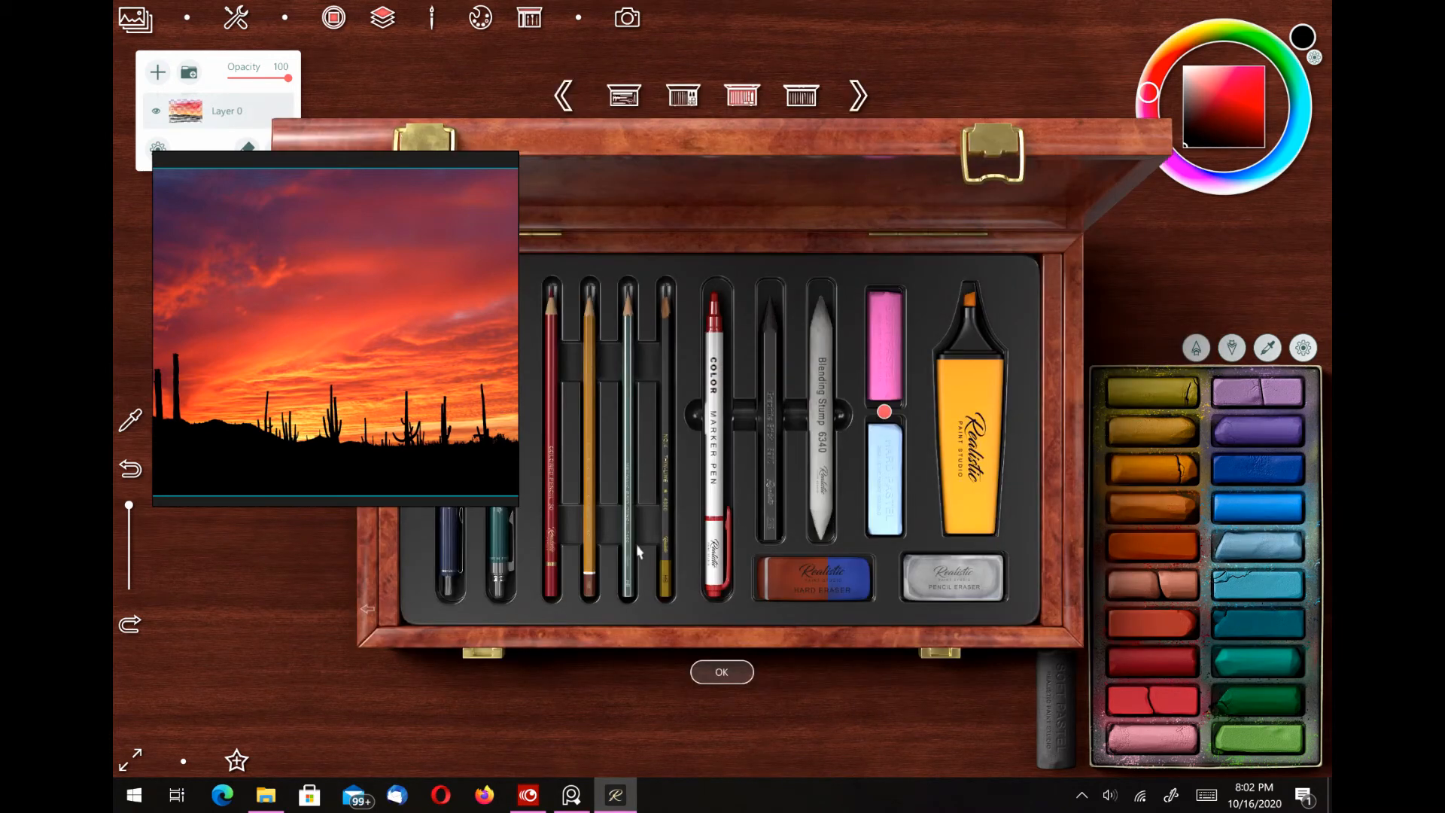
pyautogui.click(554, 588)
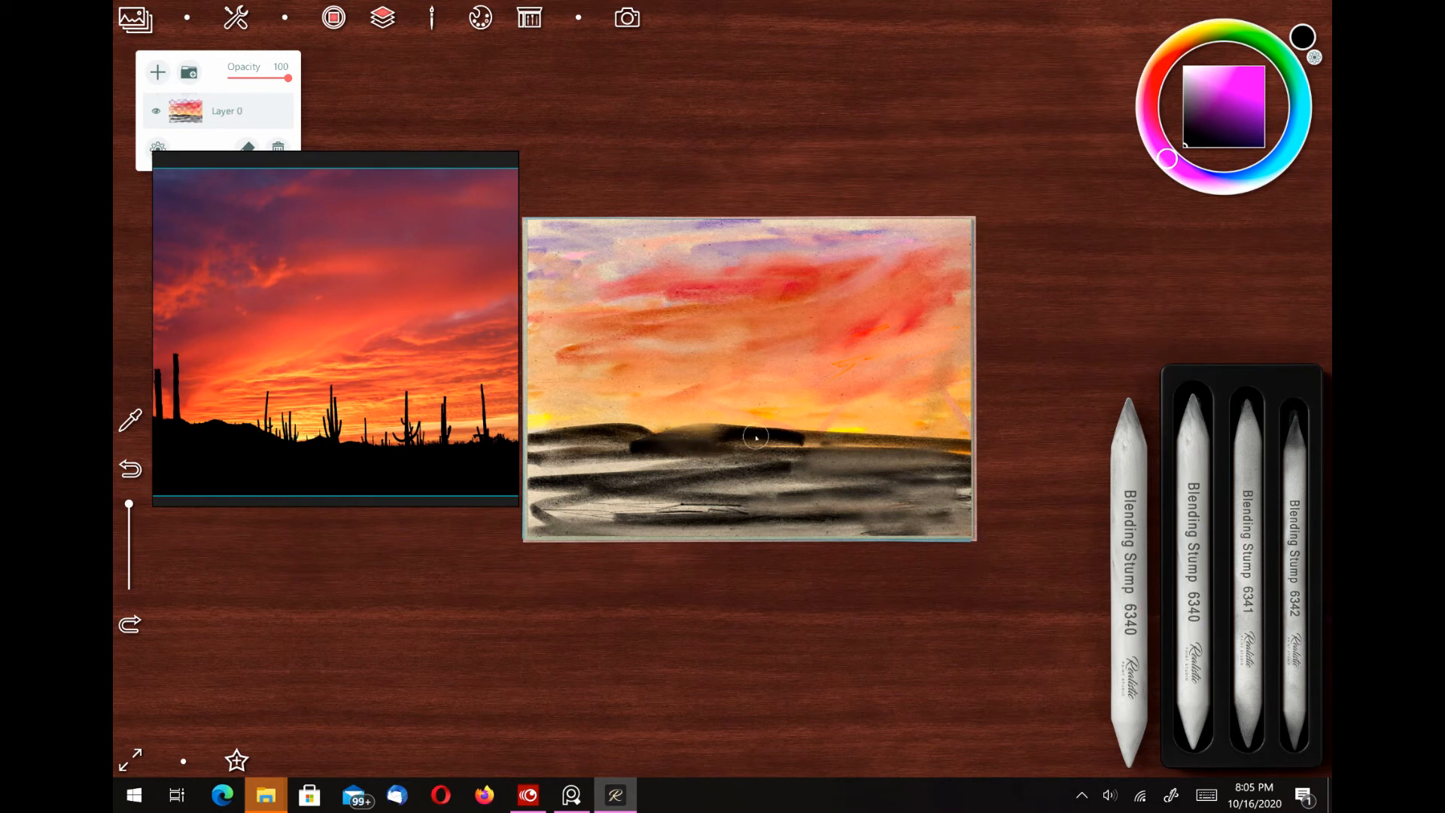
pyautogui.moveTo(711, 493)
pyautogui.mouseDown()
pyautogui.moveTo(736, 529)
pyautogui.moveTo(725, 517)
pyautogui.mouseUp()
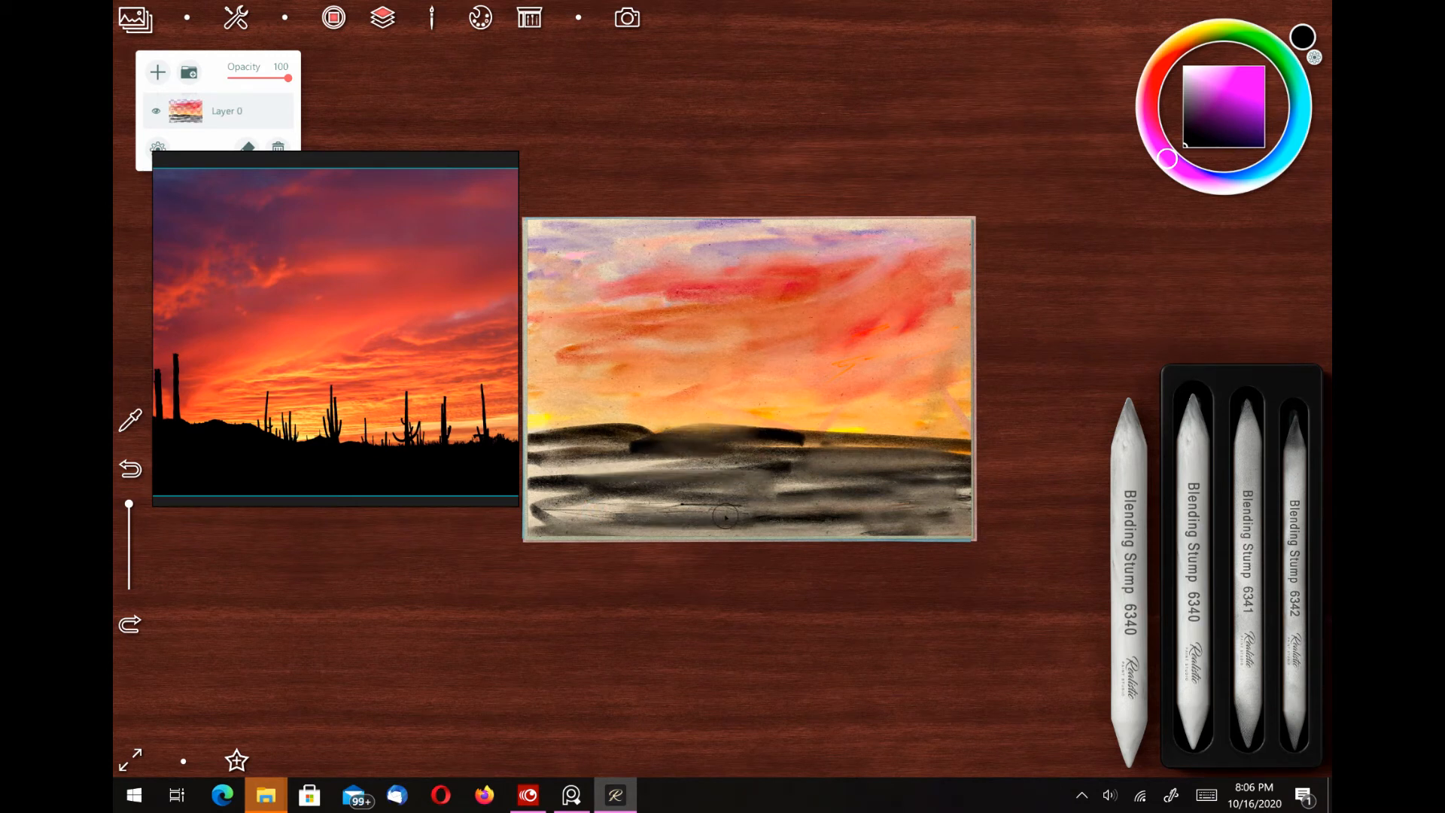
pyautogui.moveTo(545, 508)
pyautogui.mouseDown()
pyautogui.moveTo(791, 507)
pyautogui.moveTo(614, 514)
pyautogui.moveTo(595, 491)
pyautogui.mouseUp()
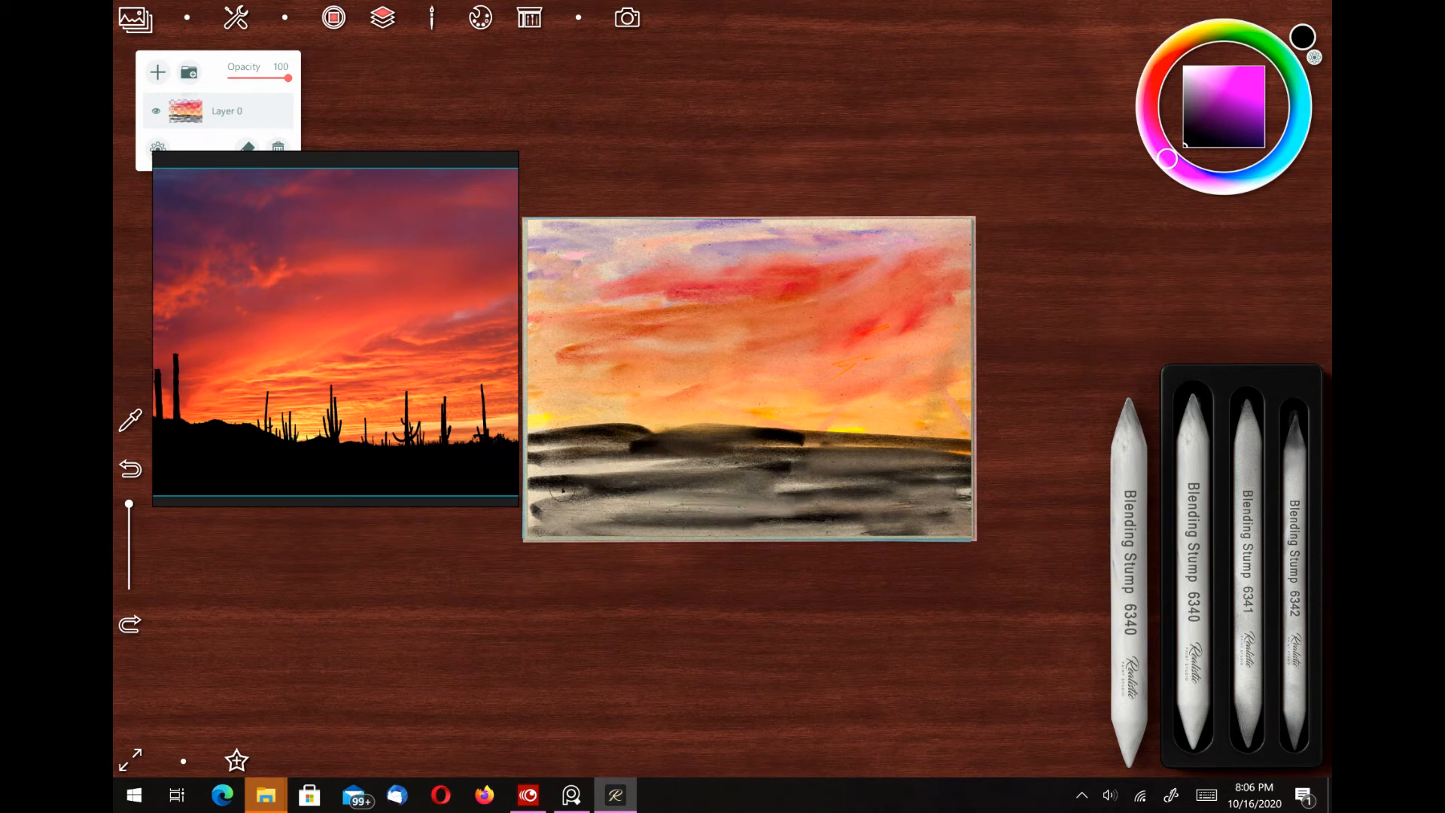
pyautogui.moveTo(646, 444)
pyautogui.mouseDown()
pyautogui.moveTo(832, 464)
pyautogui.moveTo(827, 425)
pyautogui.moveTo(809, 510)
pyautogui.moveTo(829, 488)
pyautogui.mouseUp()
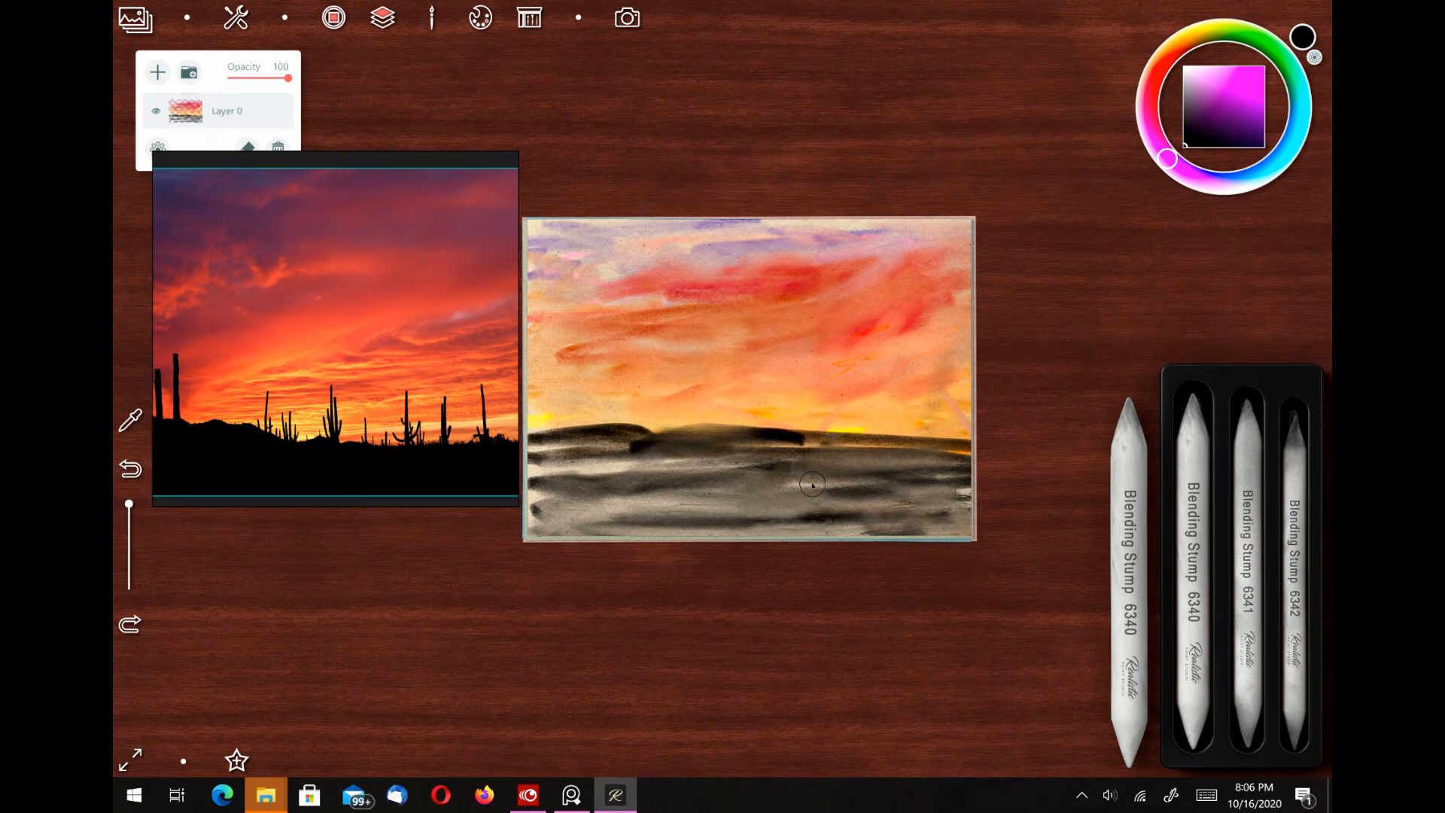
pyautogui.moveTo(817, 480)
pyautogui.mouseDown()
pyautogui.moveTo(814, 439)
pyautogui.moveTo(746, 432)
pyautogui.moveTo(756, 455)
pyautogui.moveTo(818, 466)
pyautogui.moveTo(775, 433)
pyautogui.moveTo(704, 432)
pyautogui.moveTo(744, 462)
pyautogui.mouseUp()
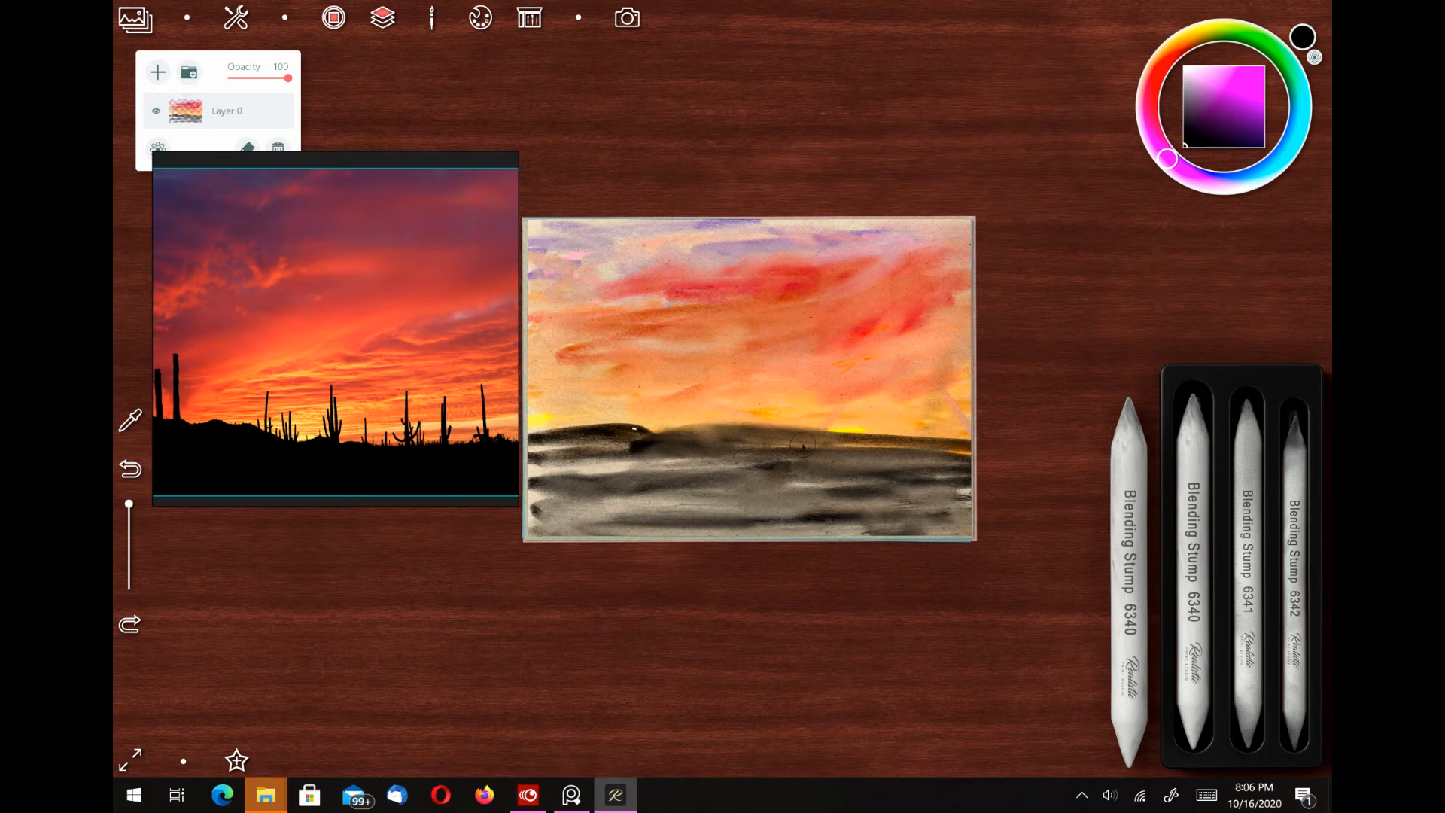
pyautogui.moveTo(649, 427)
pyautogui.mouseDown()
pyautogui.moveTo(654, 472)
pyautogui.moveTo(678, 450)
pyautogui.moveTo(620, 428)
pyautogui.moveTo(586, 447)
pyautogui.moveTo(557, 526)
pyautogui.mouseUp()
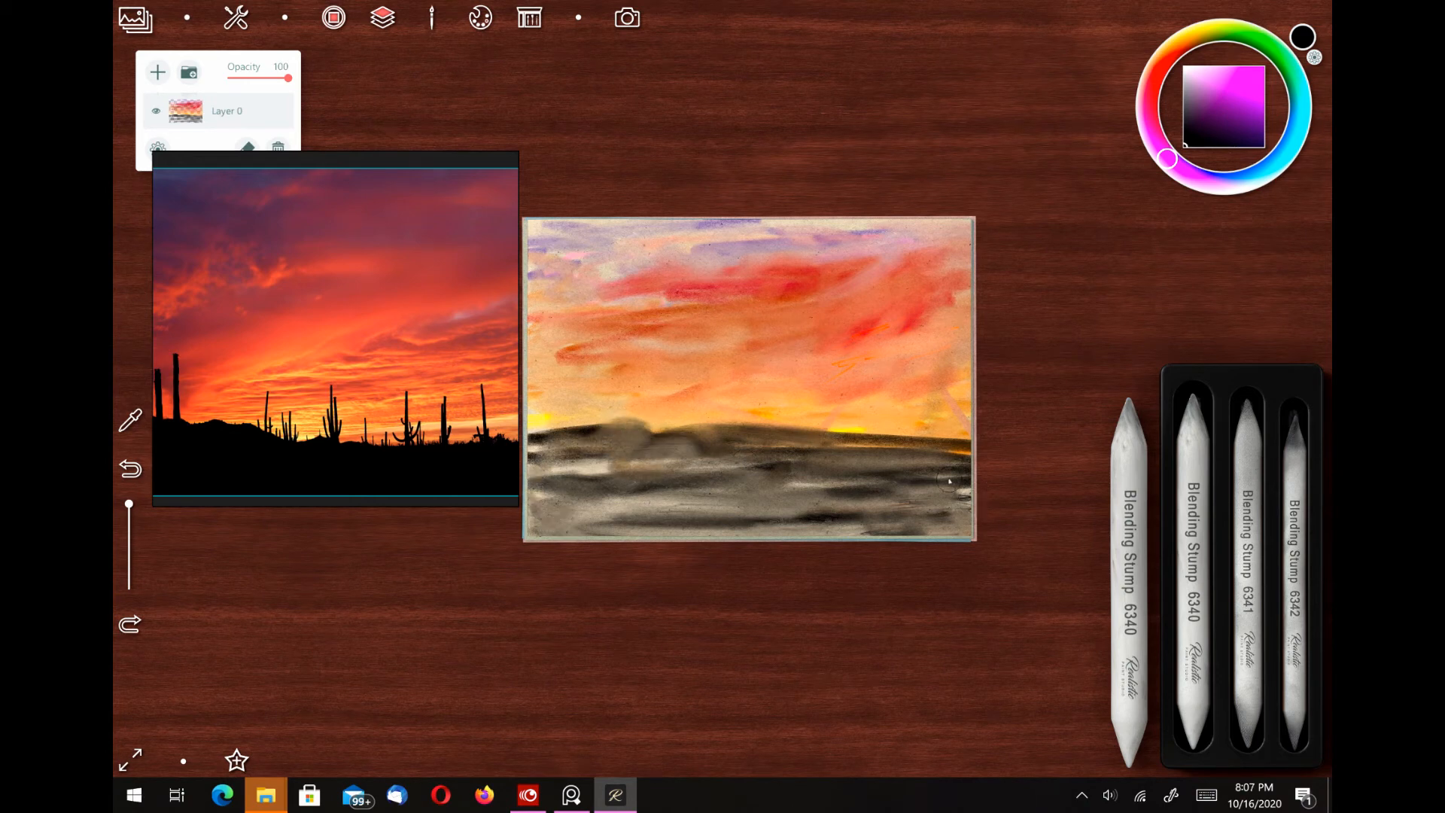
# Step: Smooth the remaining pale gaps and hard streaks across the dark ground with the blending stump
pyautogui.moveTo(950, 480); pyautogui.dragTo(966, 476)
pyautogui.click(968, 449)
pyautogui.click(910, 531)
pyautogui.click(878, 530)
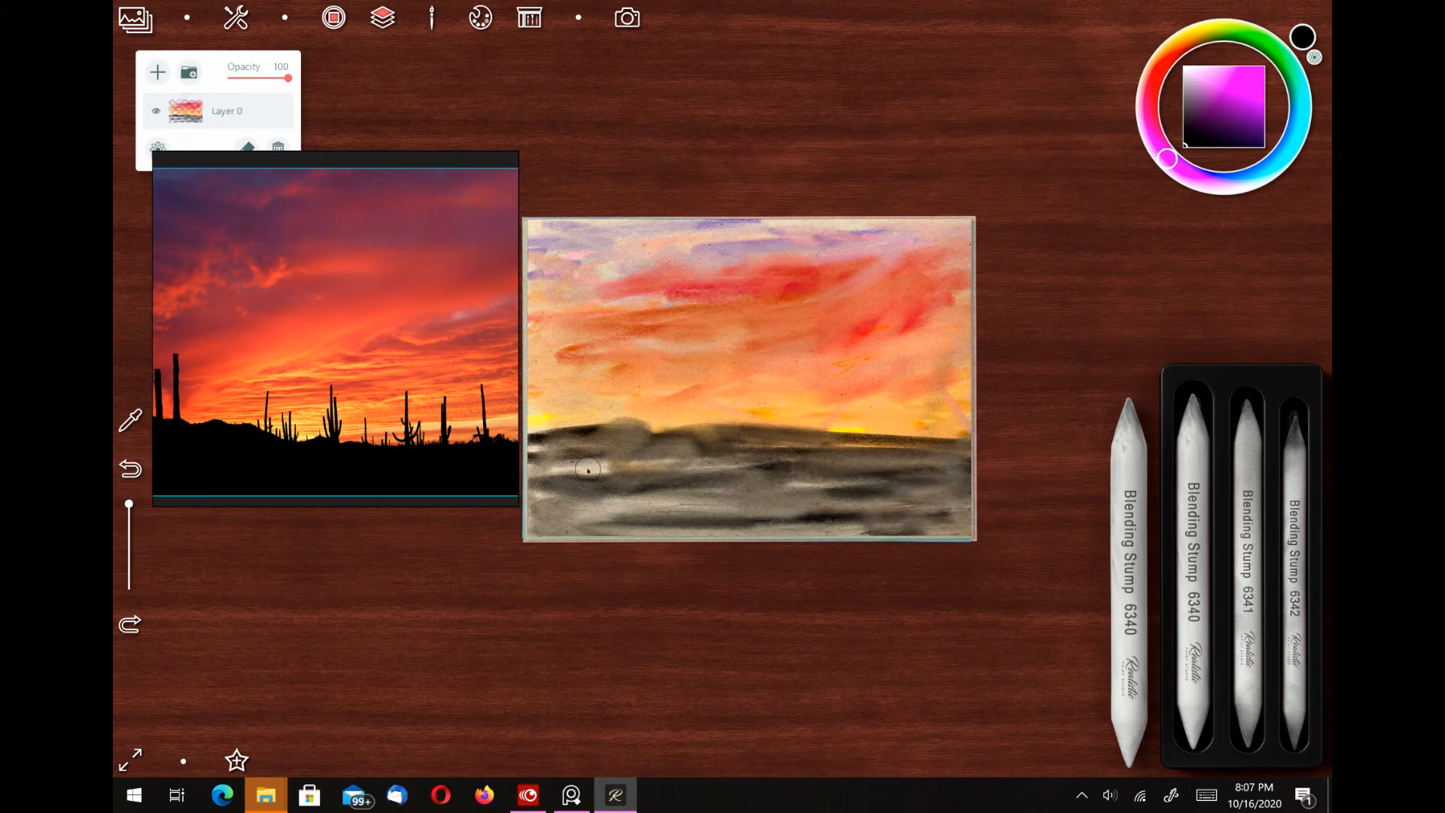
pyautogui.click(884, 469)
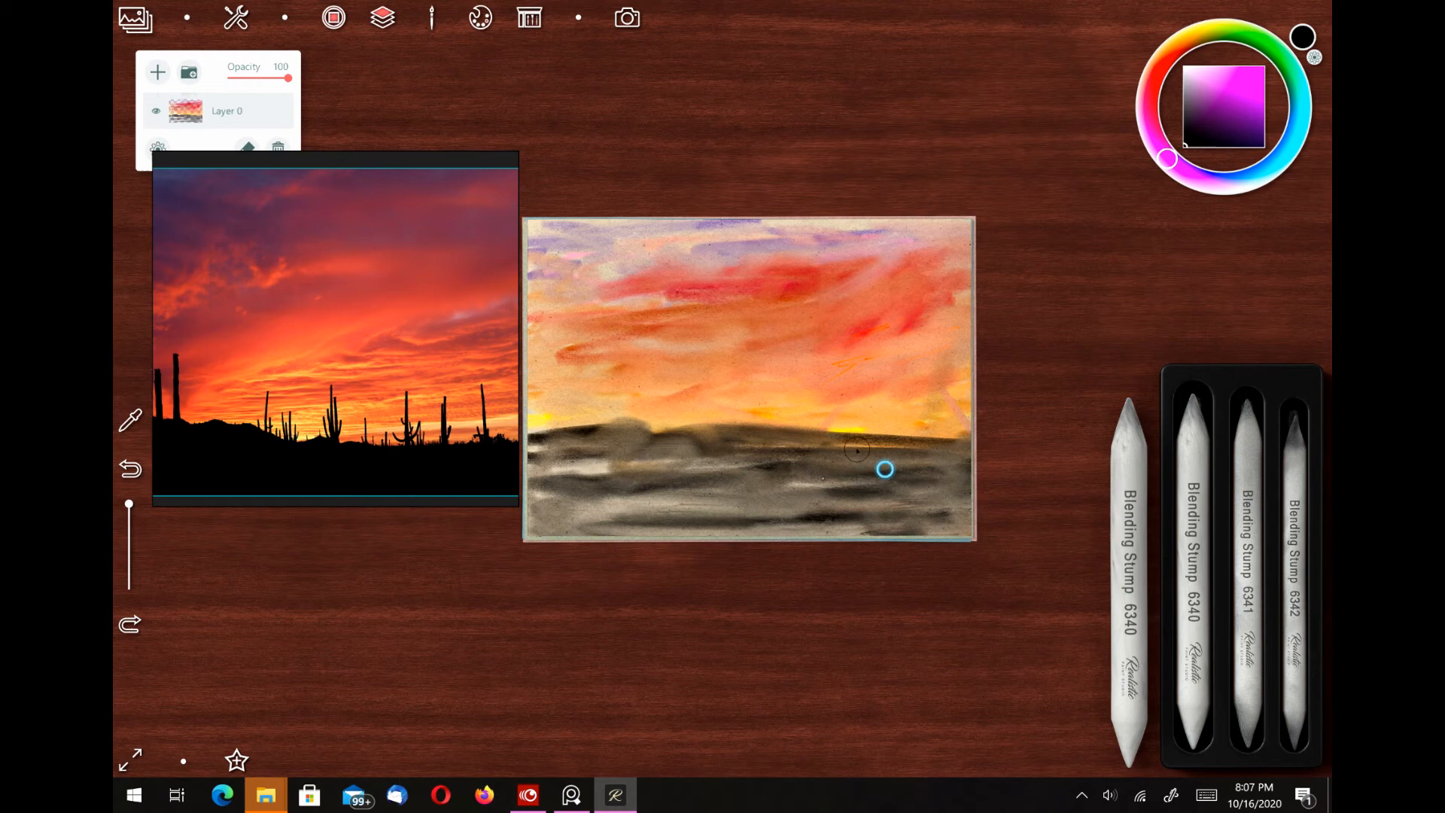
pyautogui.click(771, 474)
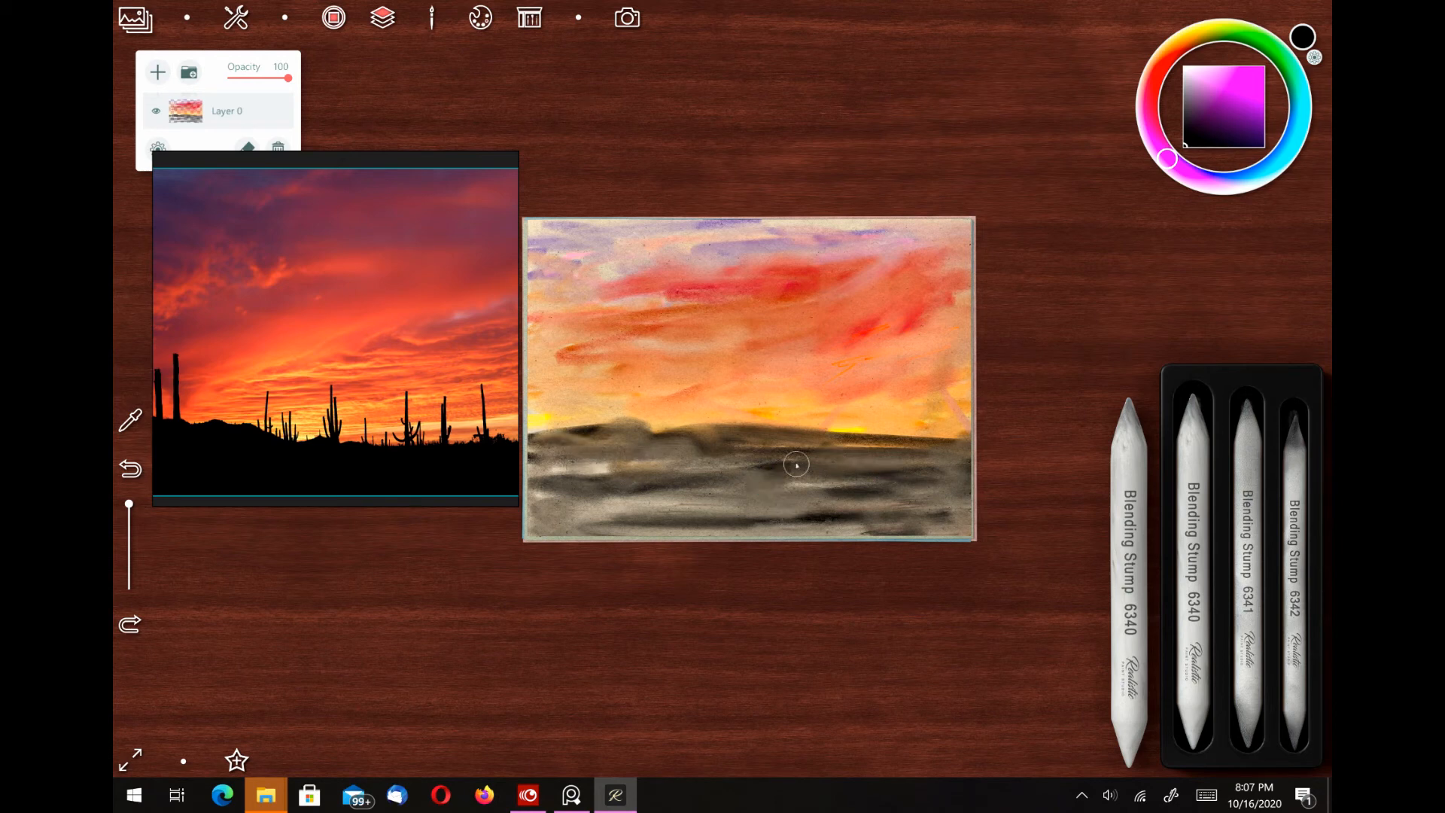
pyautogui.moveTo(796, 463)
pyautogui.mouseDown()
pyautogui.moveTo(734, 446)
pyautogui.moveTo(712, 464)
pyautogui.moveTo(775, 461)
pyautogui.moveTo(762, 445)
pyautogui.moveTo(695, 460)
pyautogui.moveTo(806, 458)
pyautogui.moveTo(714, 479)
pyautogui.moveTo(729, 465)
pyautogui.moveTo(794, 473)
pyautogui.mouseUp()
pyautogui.click(788, 489)
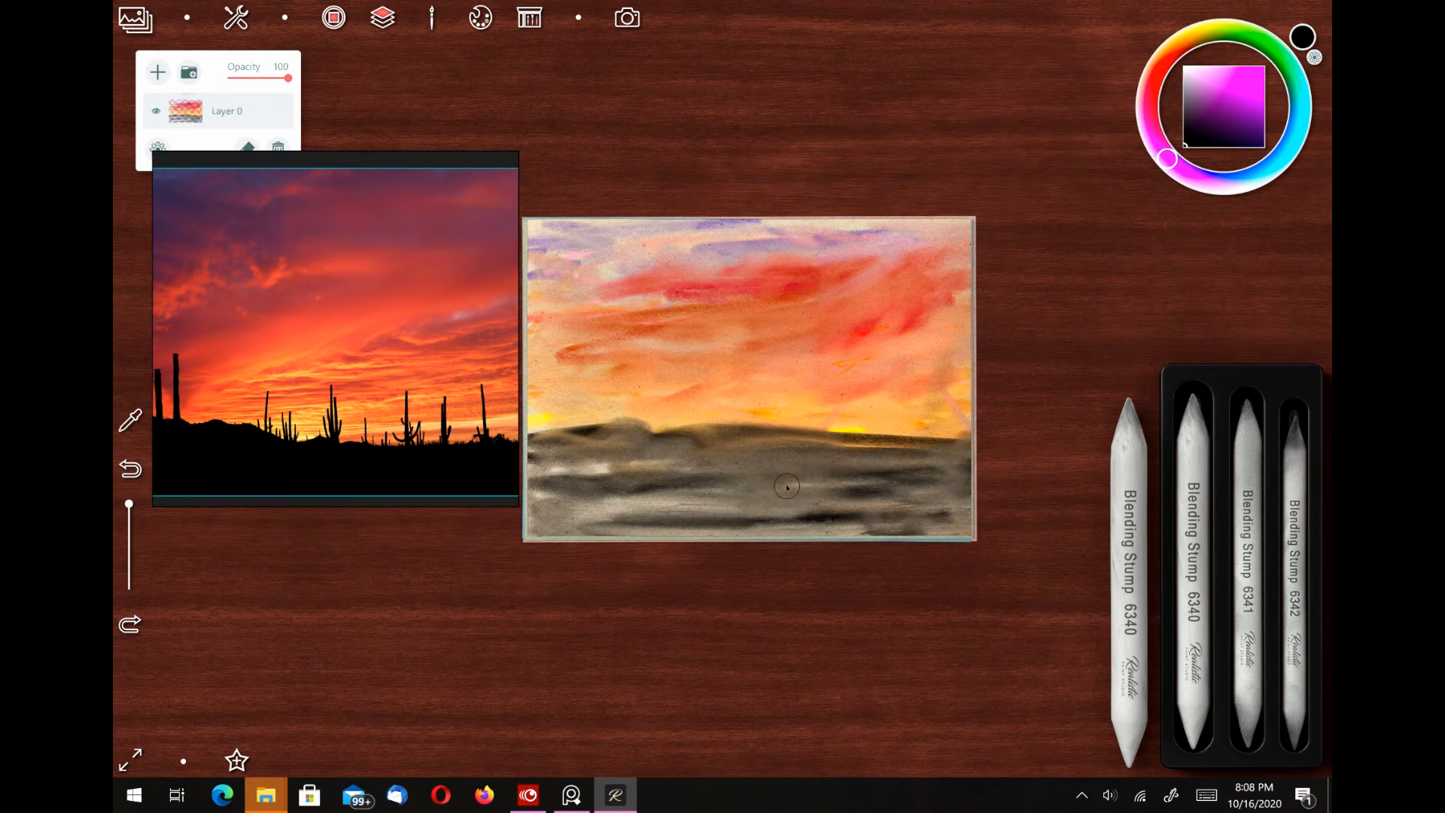
pyautogui.moveTo(840, 497)
pyautogui.mouseDown()
pyautogui.moveTo(812, 472)
pyautogui.moveTo(880, 480)
pyautogui.moveTo(795, 478)
pyautogui.moveTo(892, 448)
pyautogui.moveTo(816, 432)
pyautogui.moveTo(954, 440)
pyautogui.mouseUp()
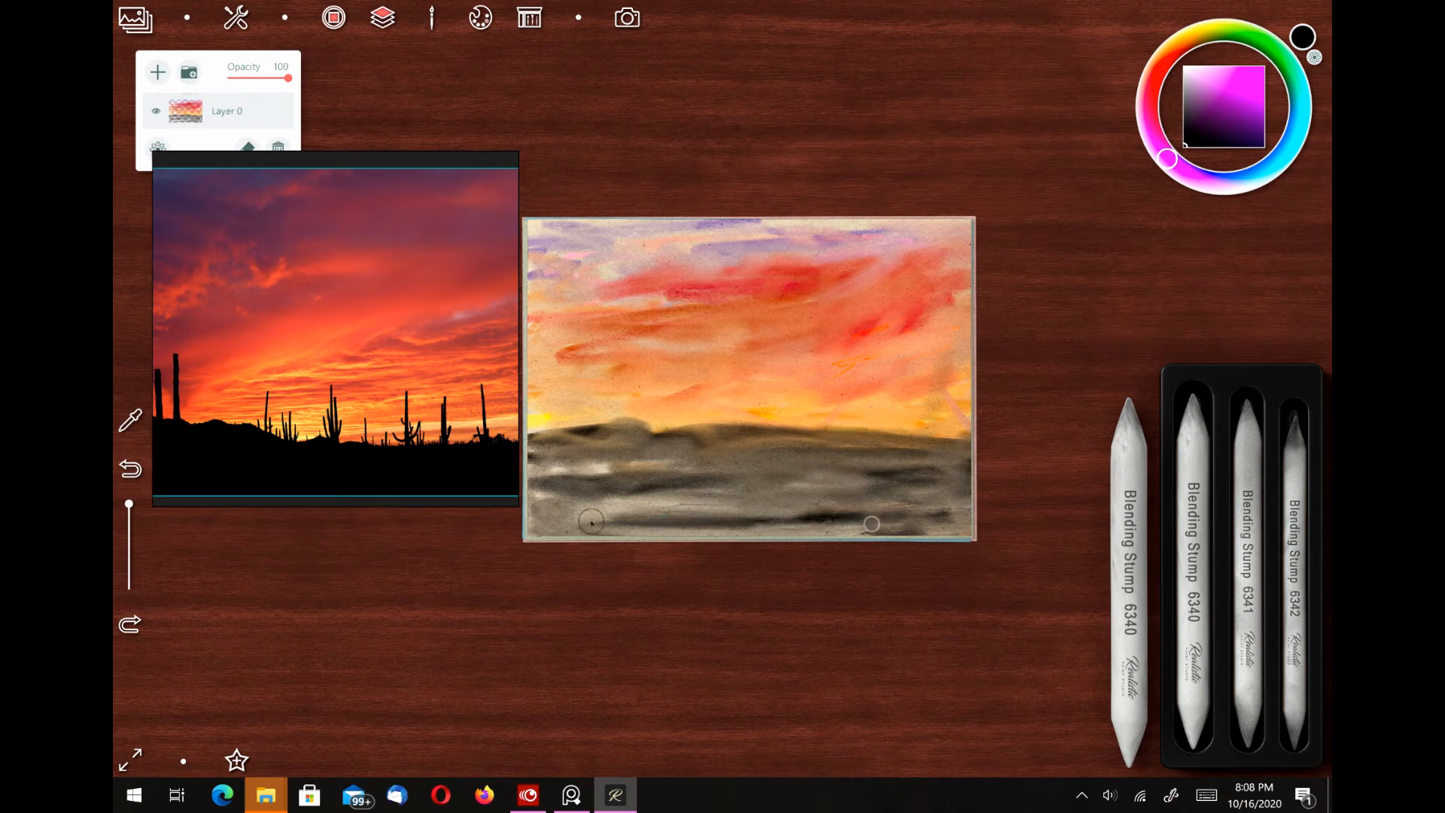
pyautogui.moveTo(591, 521)
pyautogui.mouseDown()
pyautogui.moveTo(758, 507)
pyautogui.moveTo(905, 526)
pyautogui.moveTo(581, 497)
pyautogui.moveTo(644, 468)
pyautogui.moveTo(595, 472)
pyautogui.moveTo(715, 505)
pyautogui.mouseUp()
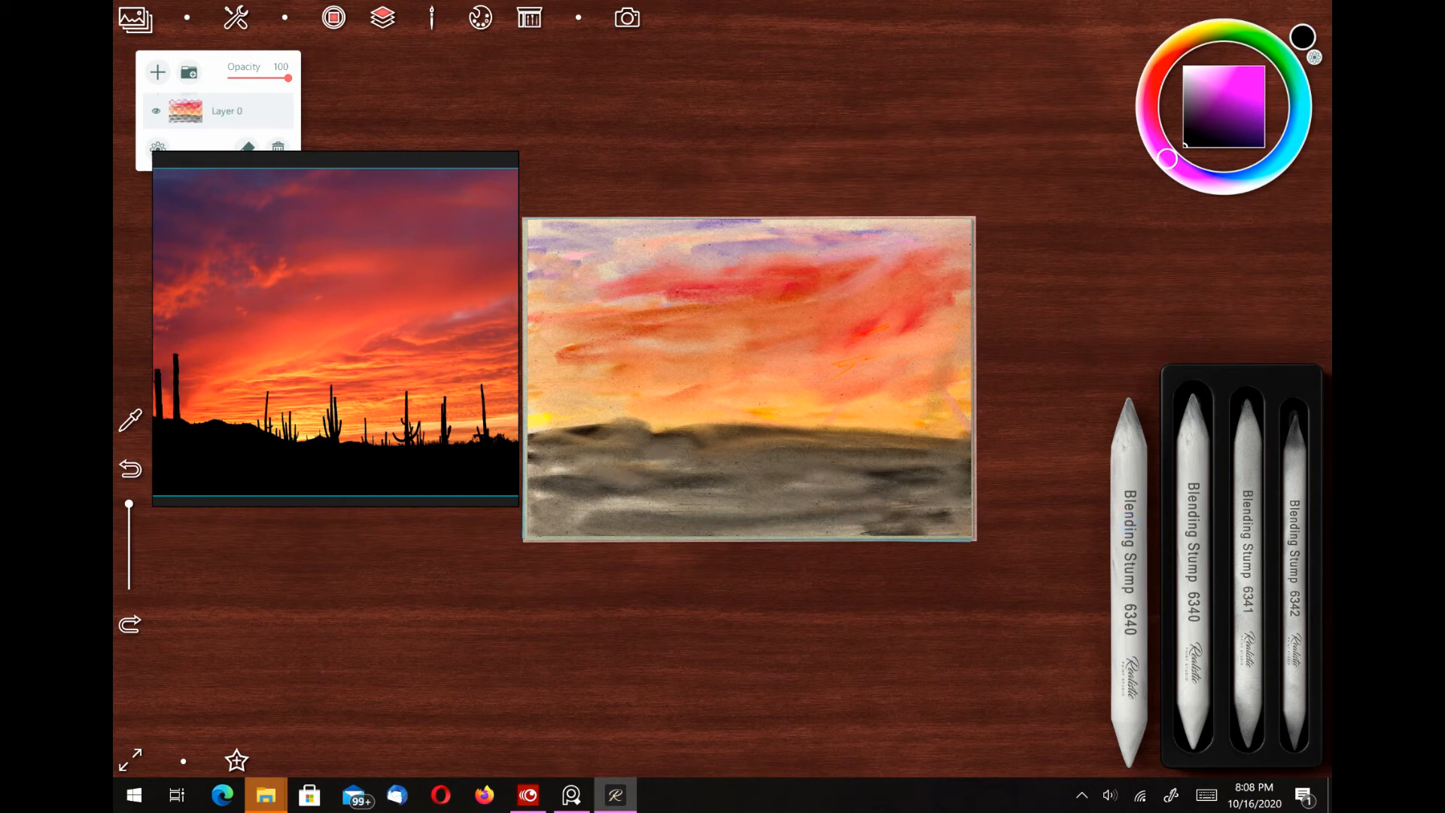
# Step: Switch from the blending stump to the black pastel and draw a tall two-armed saguaro rising from the horizon
pyautogui.click(1124, 505)
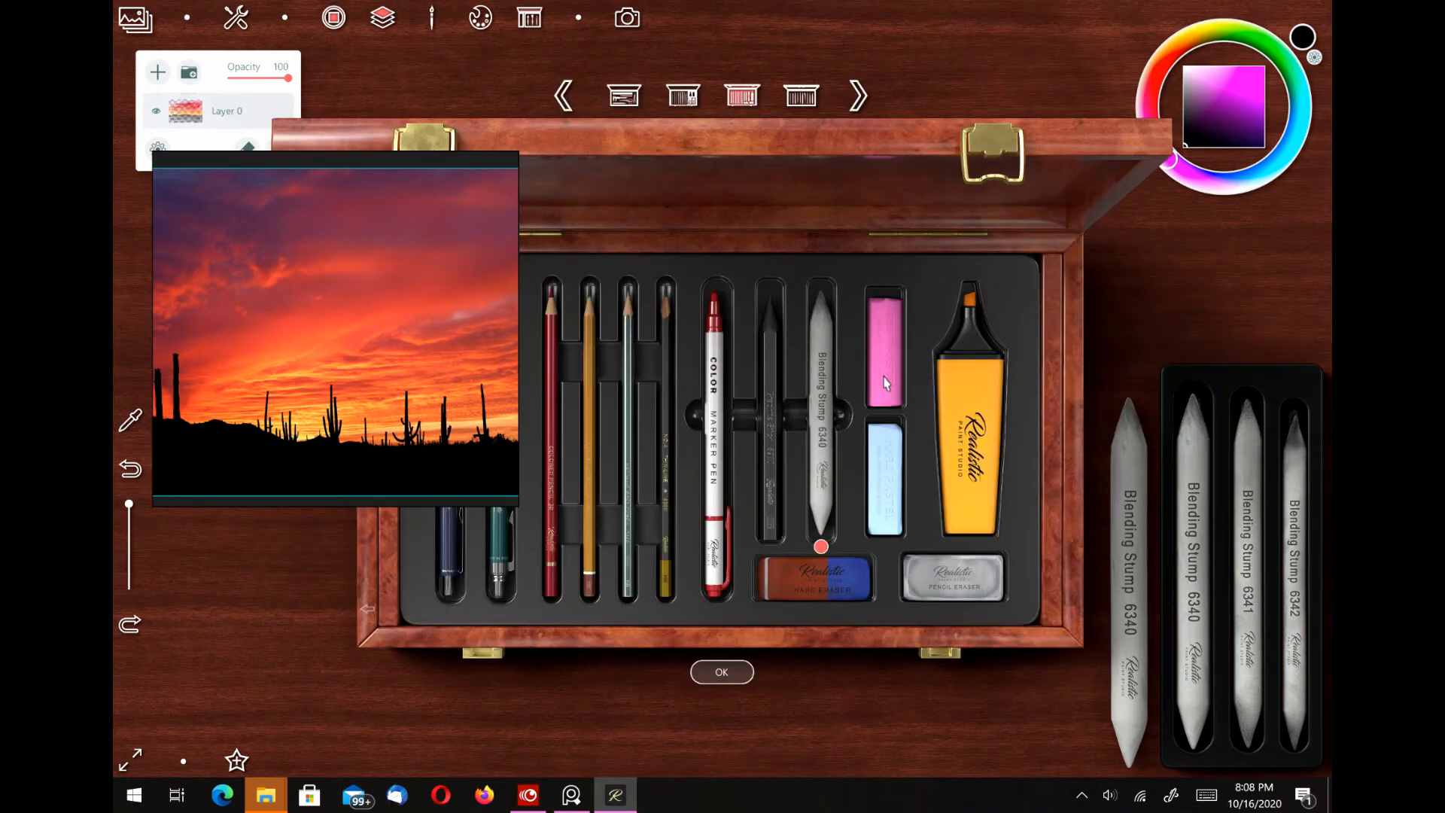
pyautogui.click(896, 343)
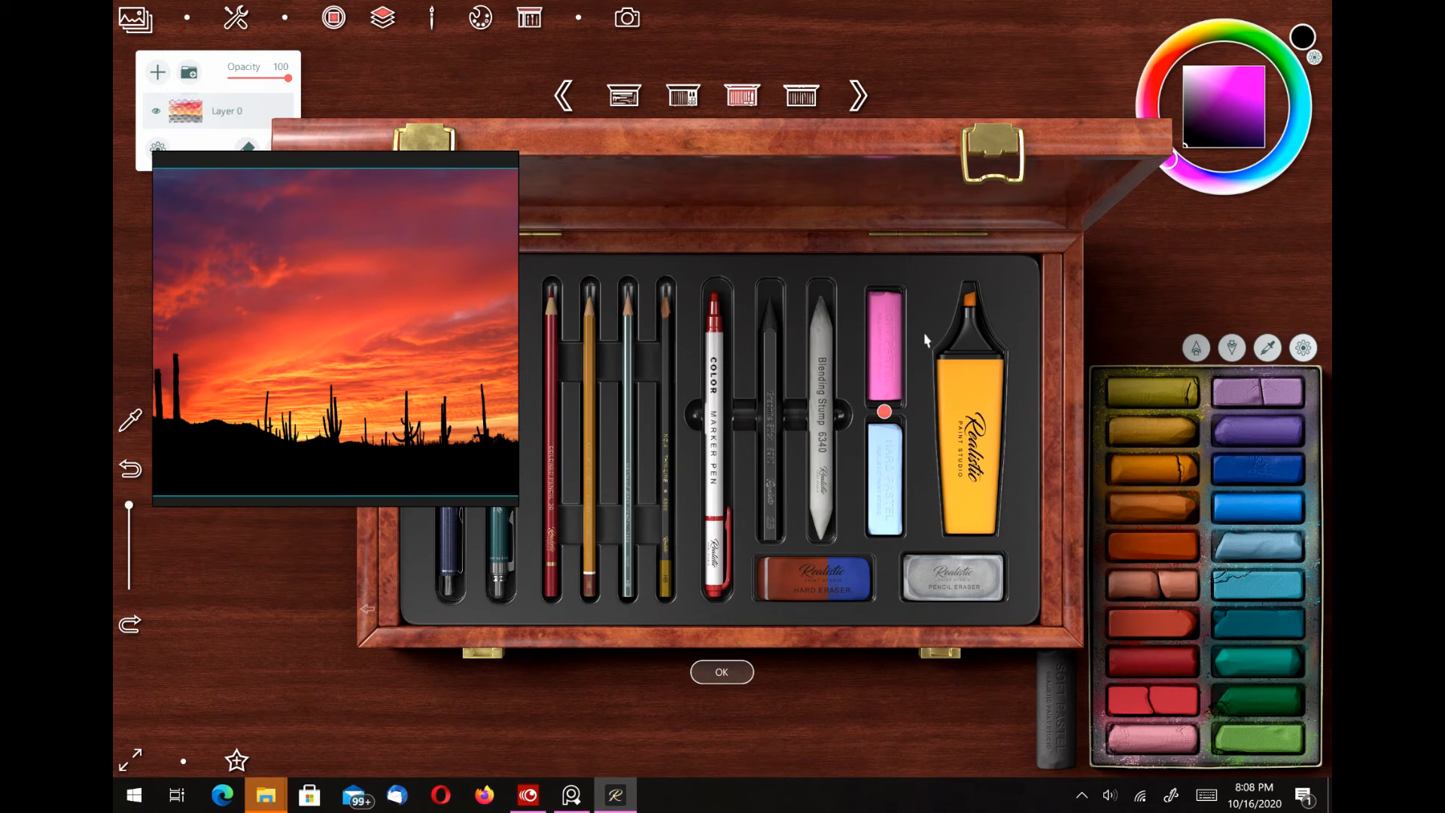
pyautogui.click(721, 671)
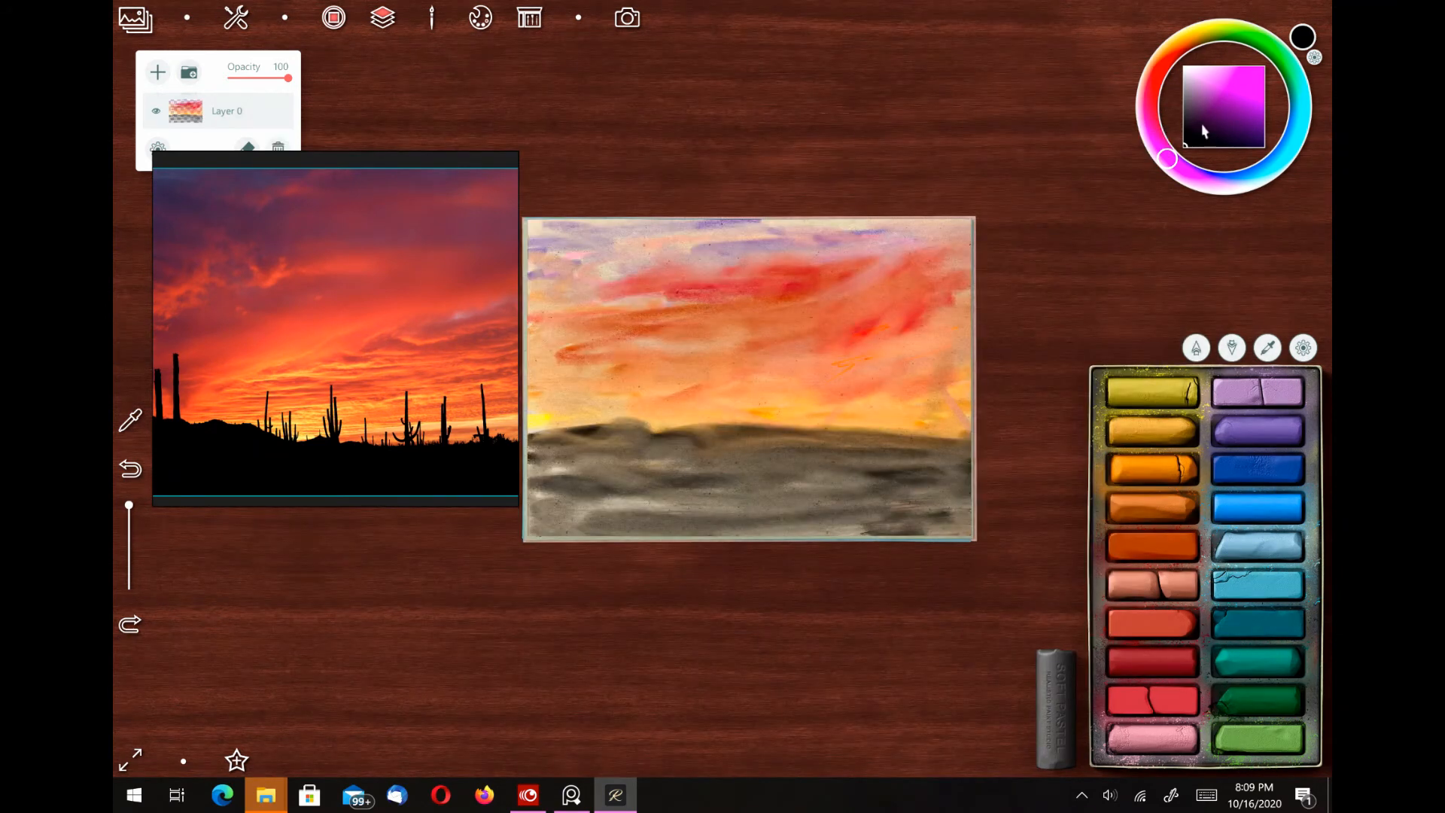
pyautogui.moveTo(129, 505); pyautogui.dragTo(128, 537)
pyautogui.scroll(5, 819, 400)
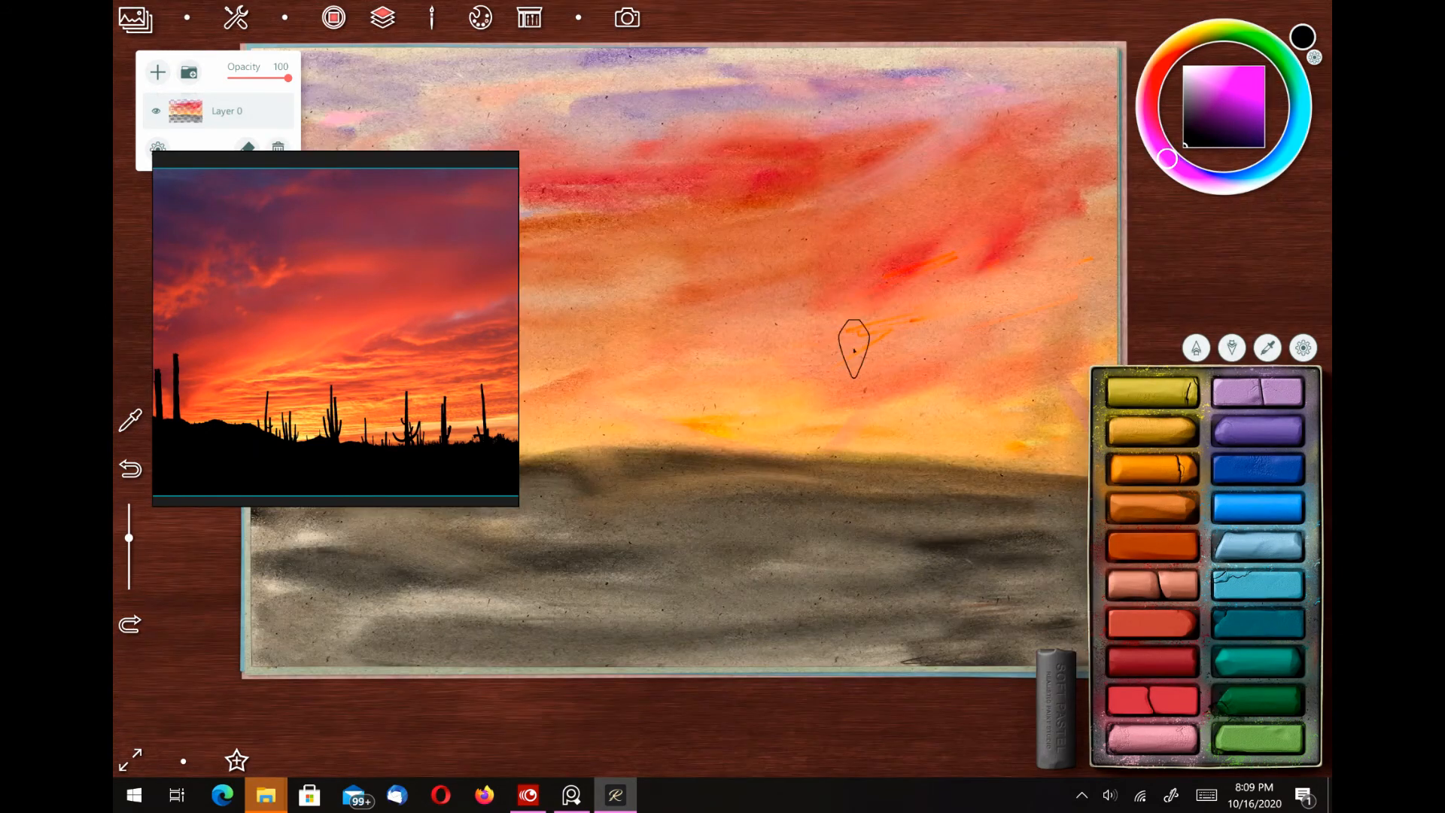
pyautogui.moveTo(847, 293); pyautogui.dragTo(835, 516)
pyautogui.moveTo(837, 401)
pyautogui.mouseDown()
pyautogui.moveTo(848, 274)
pyautogui.moveTo(842, 477)
pyautogui.moveTo(826, 387)
pyautogui.moveTo(841, 390)
pyautogui.moveTo(888, 335)
pyautogui.moveTo(838, 380)
pyautogui.moveTo(870, 365)
pyautogui.moveTo(845, 371)
pyautogui.moveTo(786, 293)
pyautogui.moveTo(828, 336)
pyautogui.moveTo(813, 410)
pyautogui.moveTo(854, 226)
pyautogui.moveTo(841, 328)
pyautogui.mouseUp()
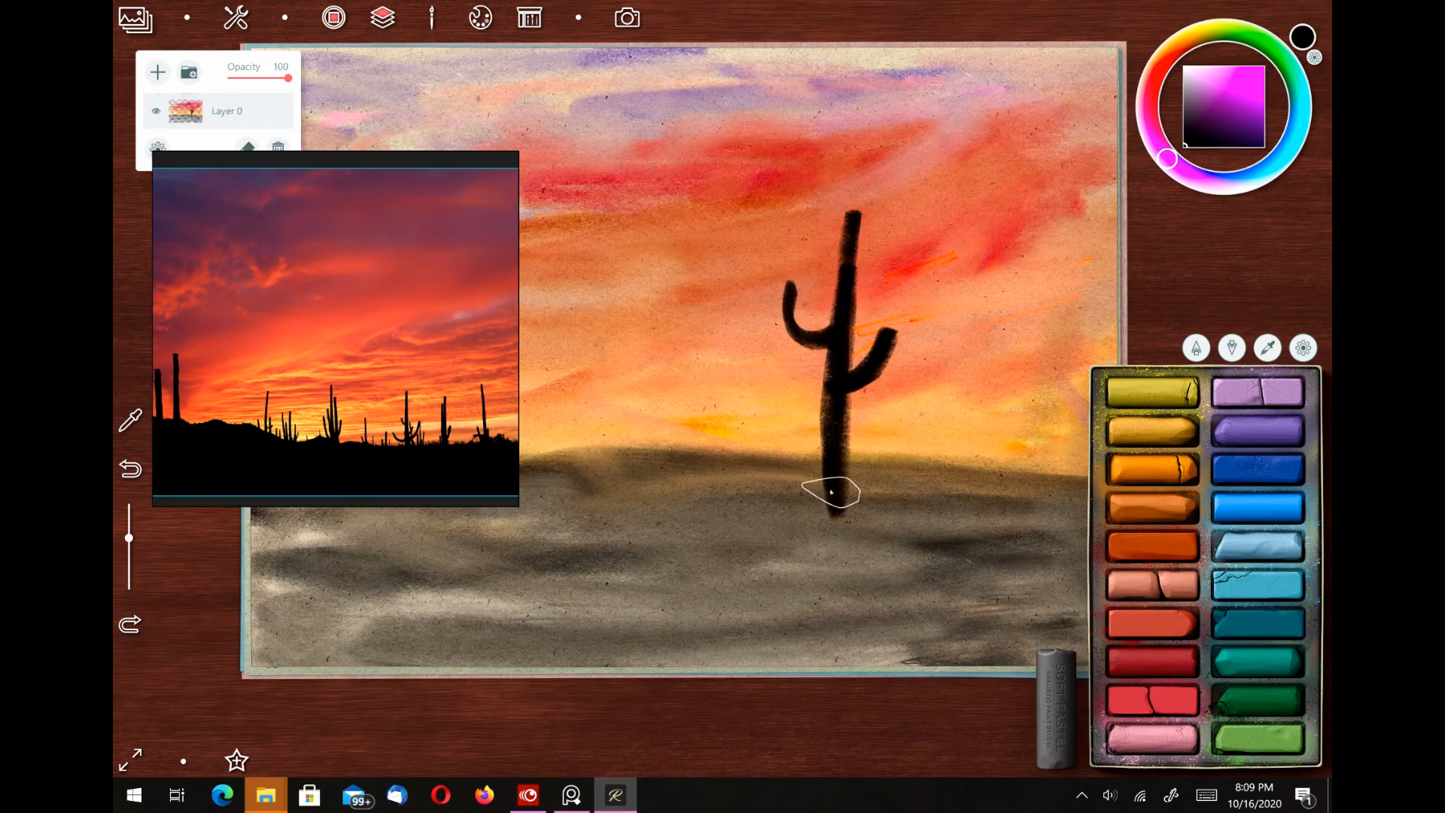
# Step: Draw a second black saguaro with one raised arm, plus a short armless cactus on either side of the pair
pyautogui.moveTo(660, 450); pyautogui.dragTo(671, 253)
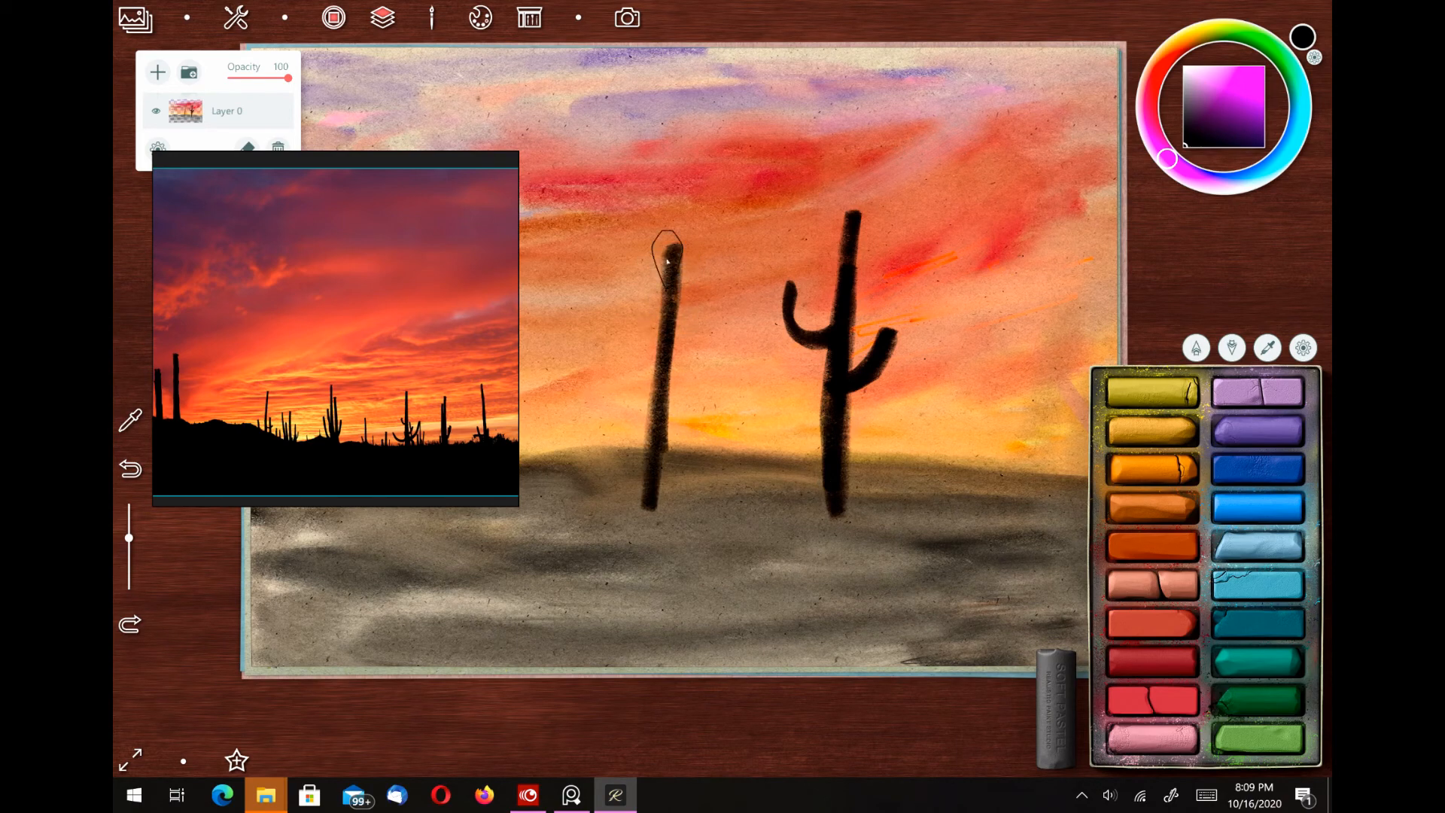
pyautogui.moveTo(670, 397)
pyautogui.mouseDown()
pyautogui.moveTo(687, 387)
pyautogui.moveTo(703, 316)
pyautogui.moveTo(652, 402)
pyautogui.mouseUp()
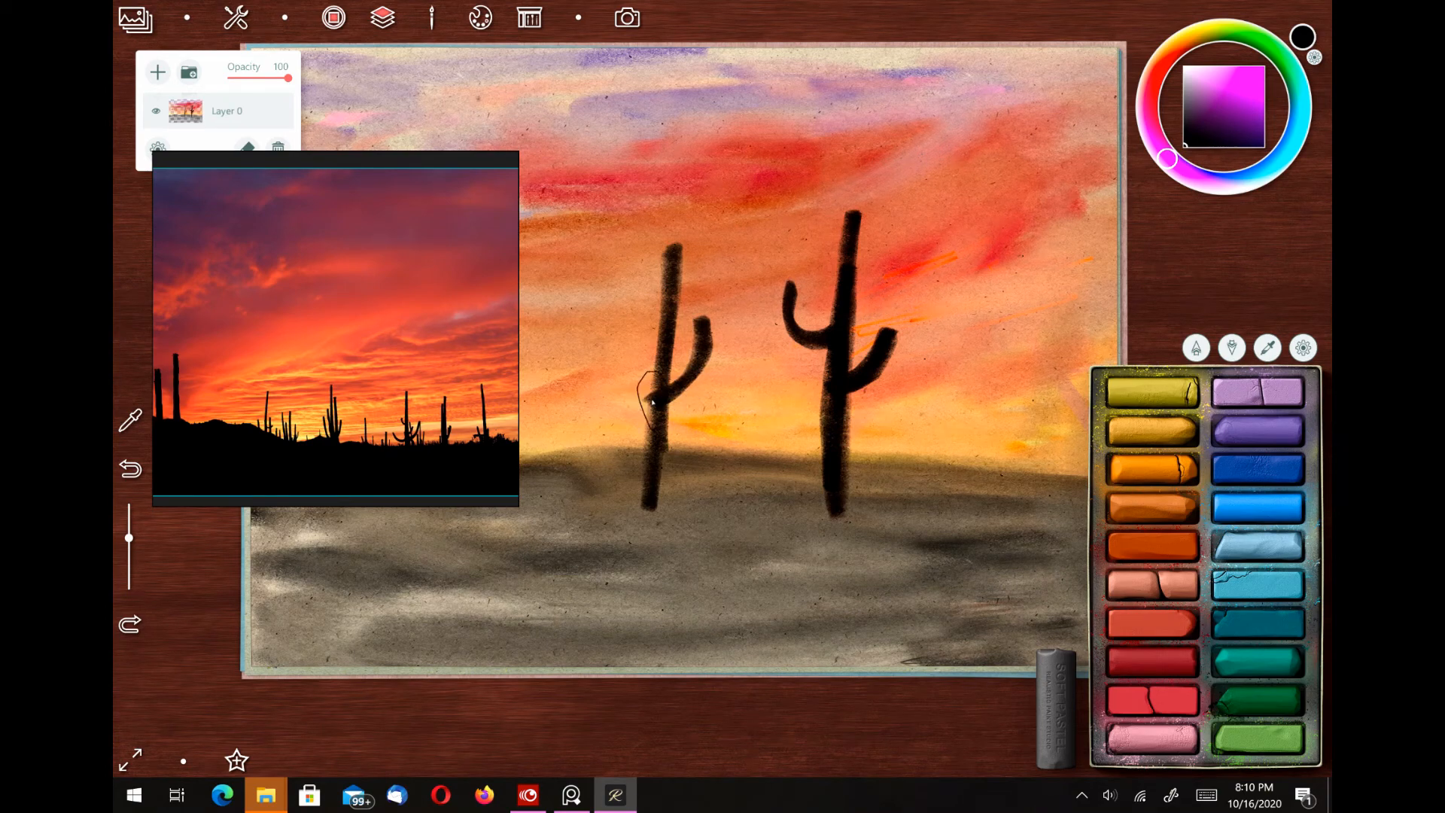
pyautogui.moveTo(972, 490)
pyautogui.mouseDown()
pyautogui.moveTo(968, 371)
pyautogui.moveTo(957, 490)
pyautogui.mouseUp()
# Step: Reinforce the horizon with a dark black line and draw a long diagonal ridge across the ground beneath the cacti
pyautogui.scroll(-3, 809, 411)
pyautogui.moveTo(595, 438)
pyautogui.mouseDown()
pyautogui.moveTo(603, 364)
pyautogui.moveTo(597, 476)
pyautogui.moveTo(639, 438)
pyautogui.moveTo(670, 434)
pyautogui.moveTo(805, 451)
pyautogui.moveTo(769, 467)
pyautogui.moveTo(1003, 435)
pyautogui.mouseUp()
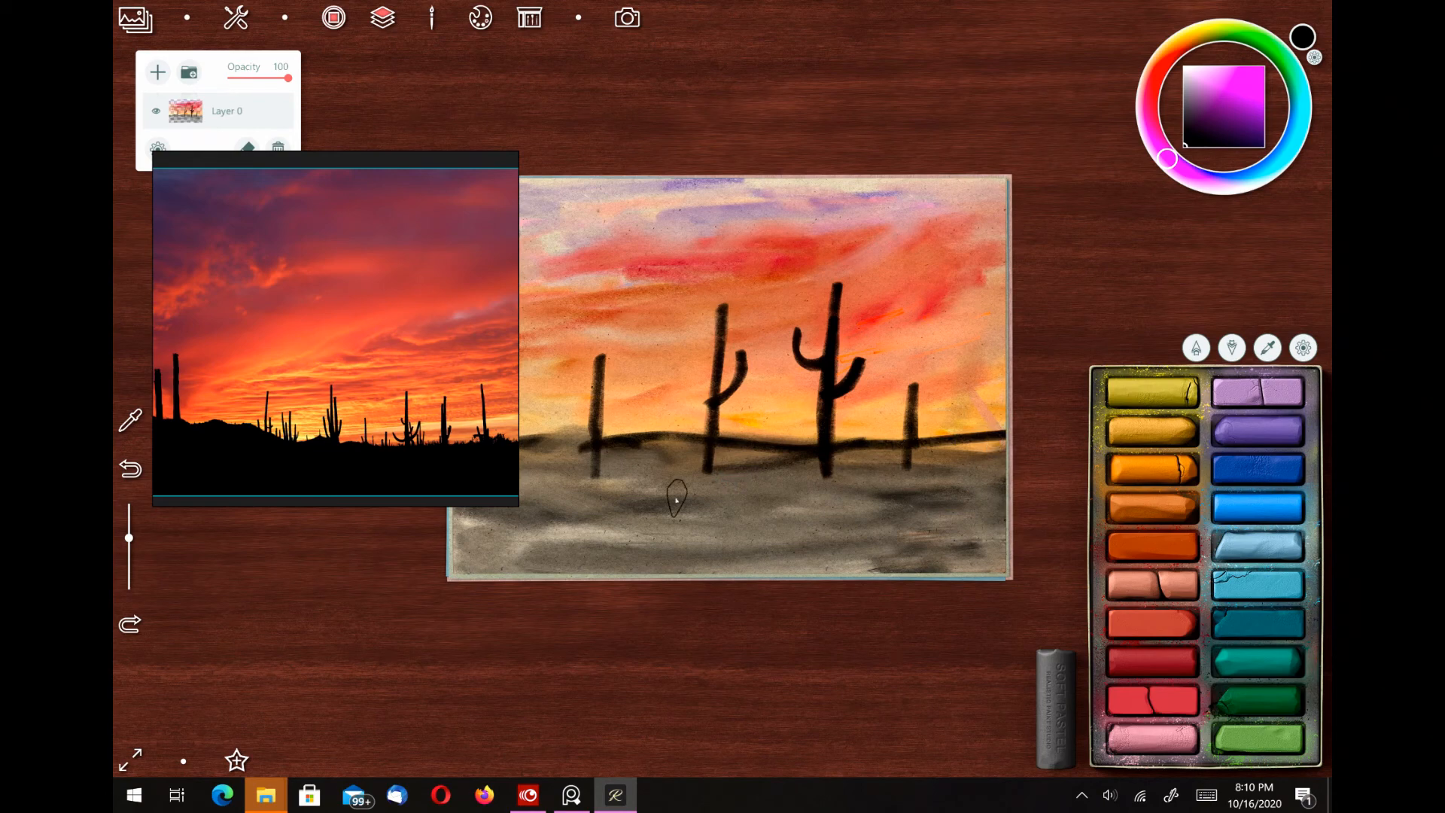
pyautogui.moveTo(673, 500)
pyautogui.mouseDown()
pyautogui.moveTo(634, 449)
pyautogui.moveTo(548, 444)
pyautogui.mouseUp()
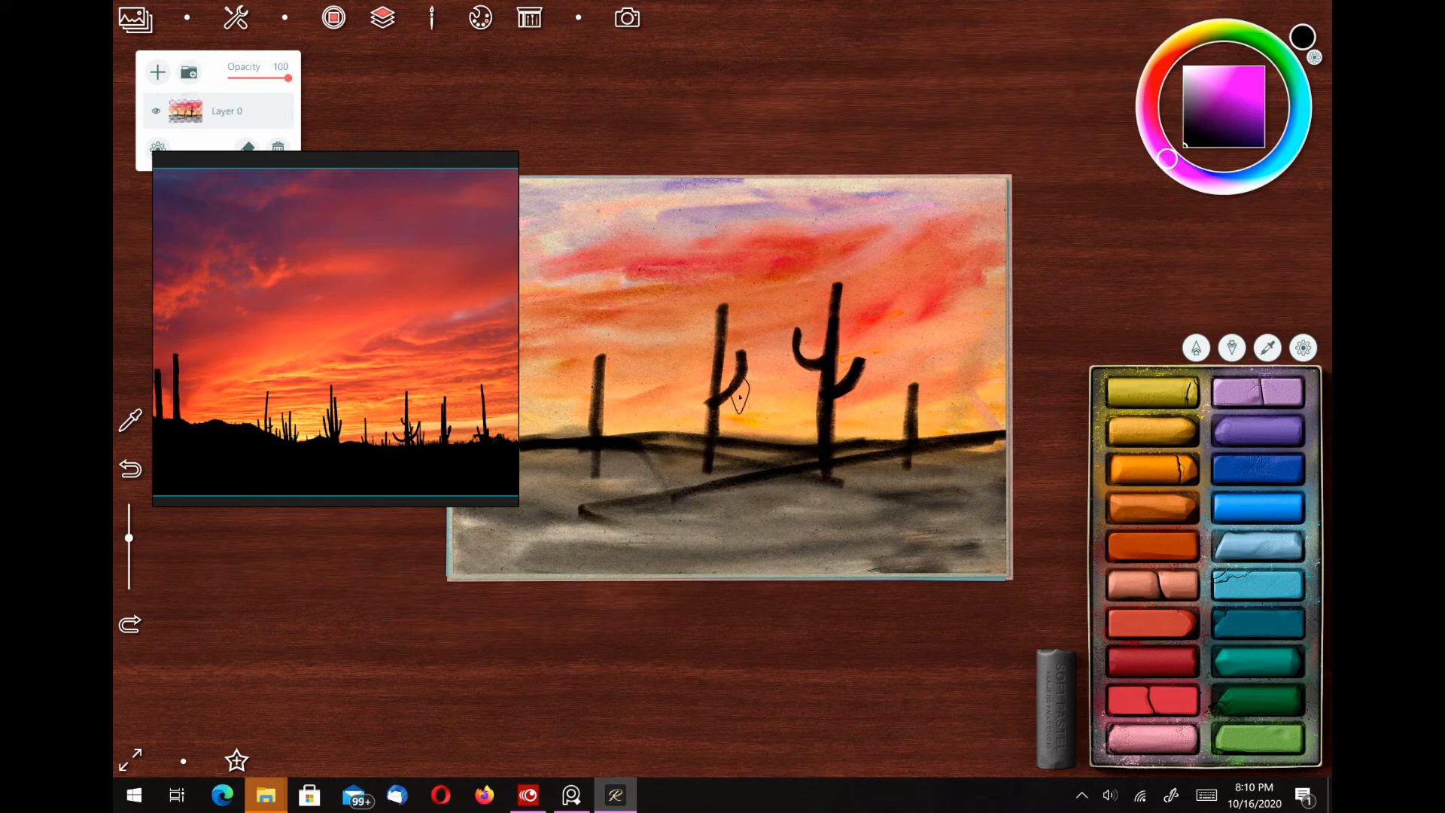
# Step: Add loose black contour strokes across the ground below the cacti, including short horizontal marks in the foreground
pyautogui.scroll(-2, 739, 395)
pyautogui.moveTo(597, 437)
pyautogui.mouseDown()
pyautogui.moveTo(614, 480)
pyautogui.moveTo(638, 483)
pyautogui.mouseUp()
pyautogui.moveTo(523, 490)
pyautogui.mouseDown()
pyautogui.moveTo(631, 486)
pyautogui.moveTo(666, 465)
pyautogui.moveTo(570, 454)
pyautogui.mouseUp()
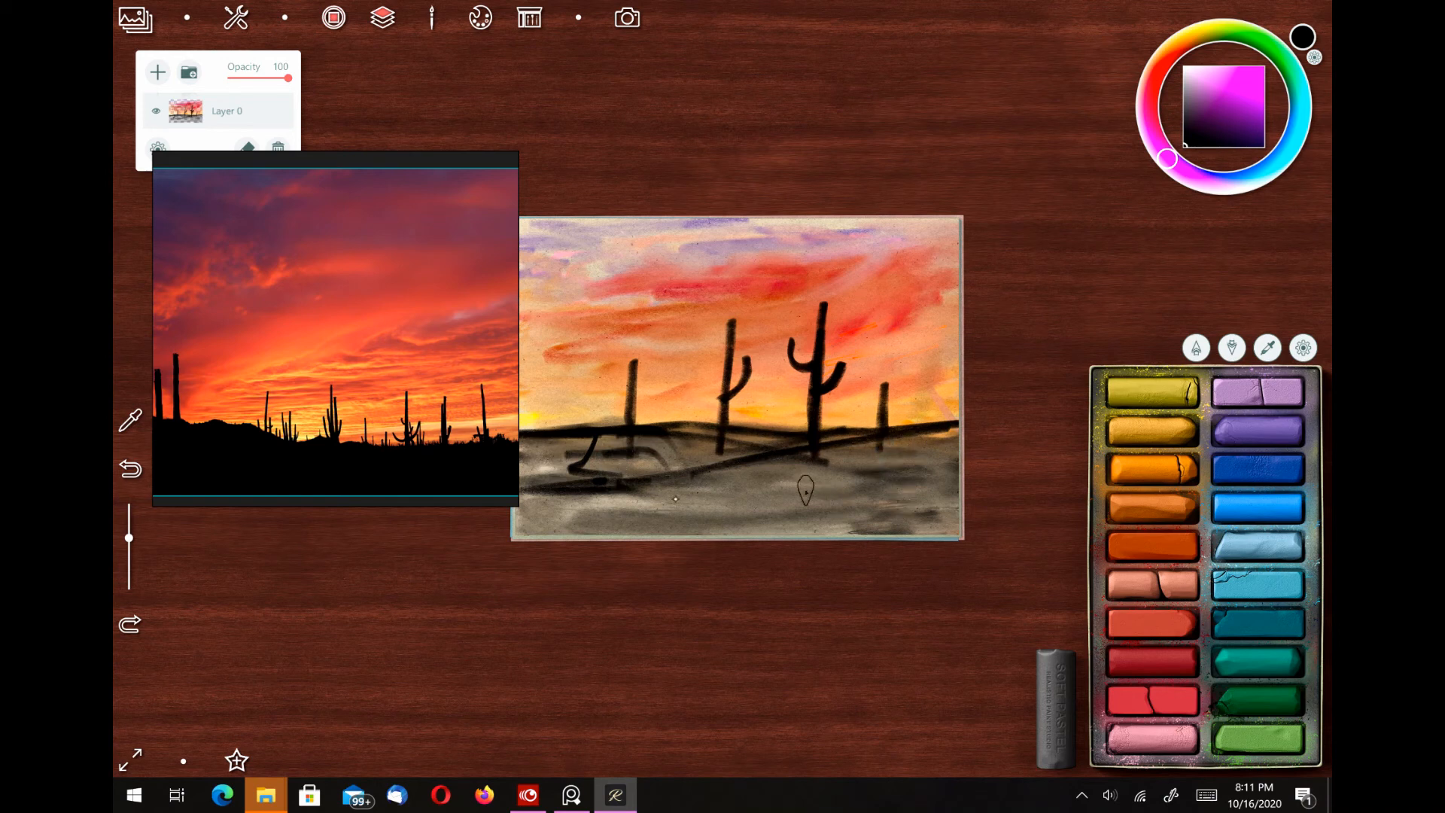
pyautogui.moveTo(846, 445); pyautogui.dragTo(905, 502)
pyautogui.moveTo(951, 446); pyautogui.dragTo(797, 478)
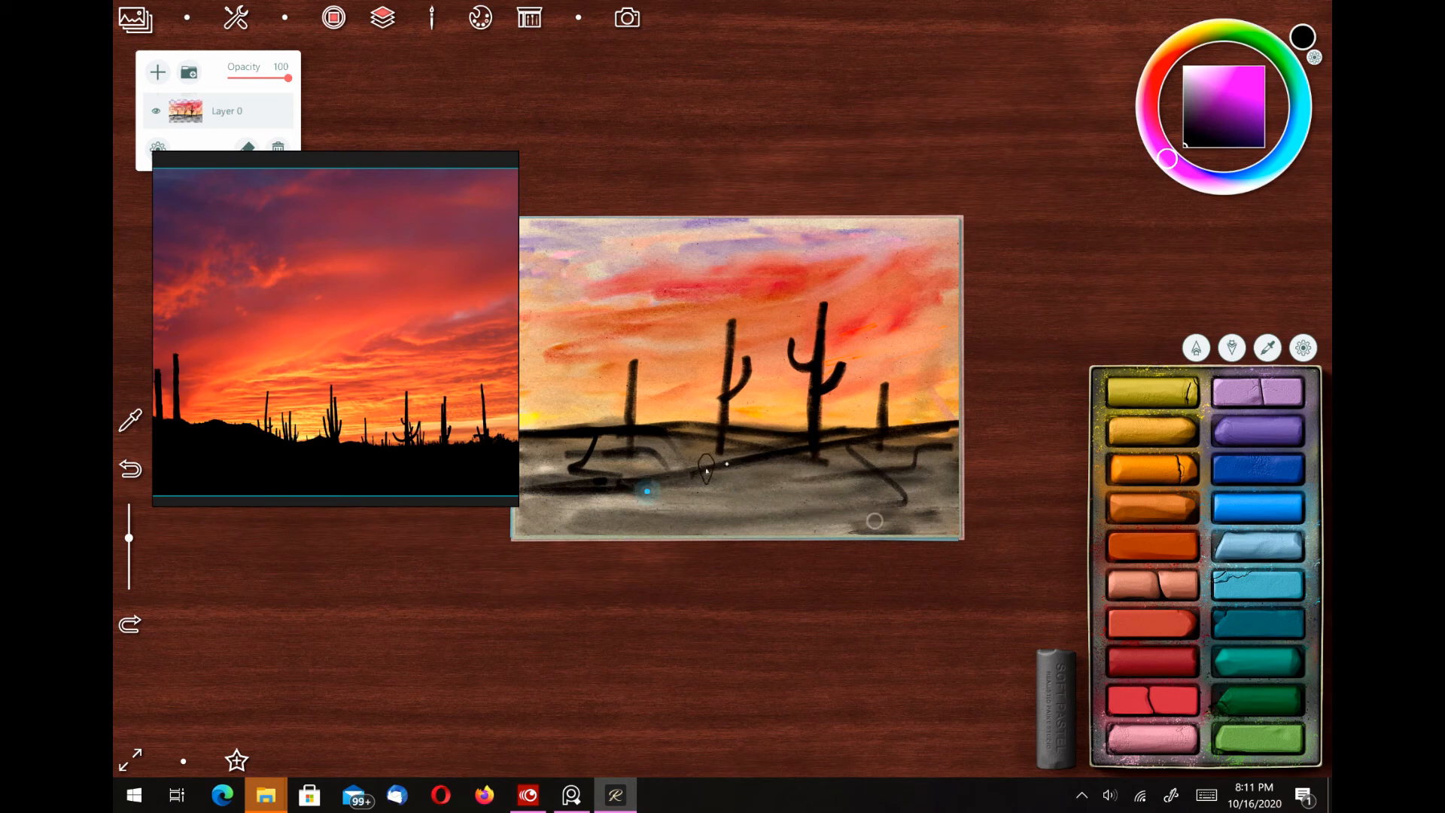
pyautogui.moveTo(755, 502)
pyautogui.mouseDown()
pyautogui.moveTo(803, 502)
pyautogui.moveTo(659, 514)
pyautogui.mouseUp()
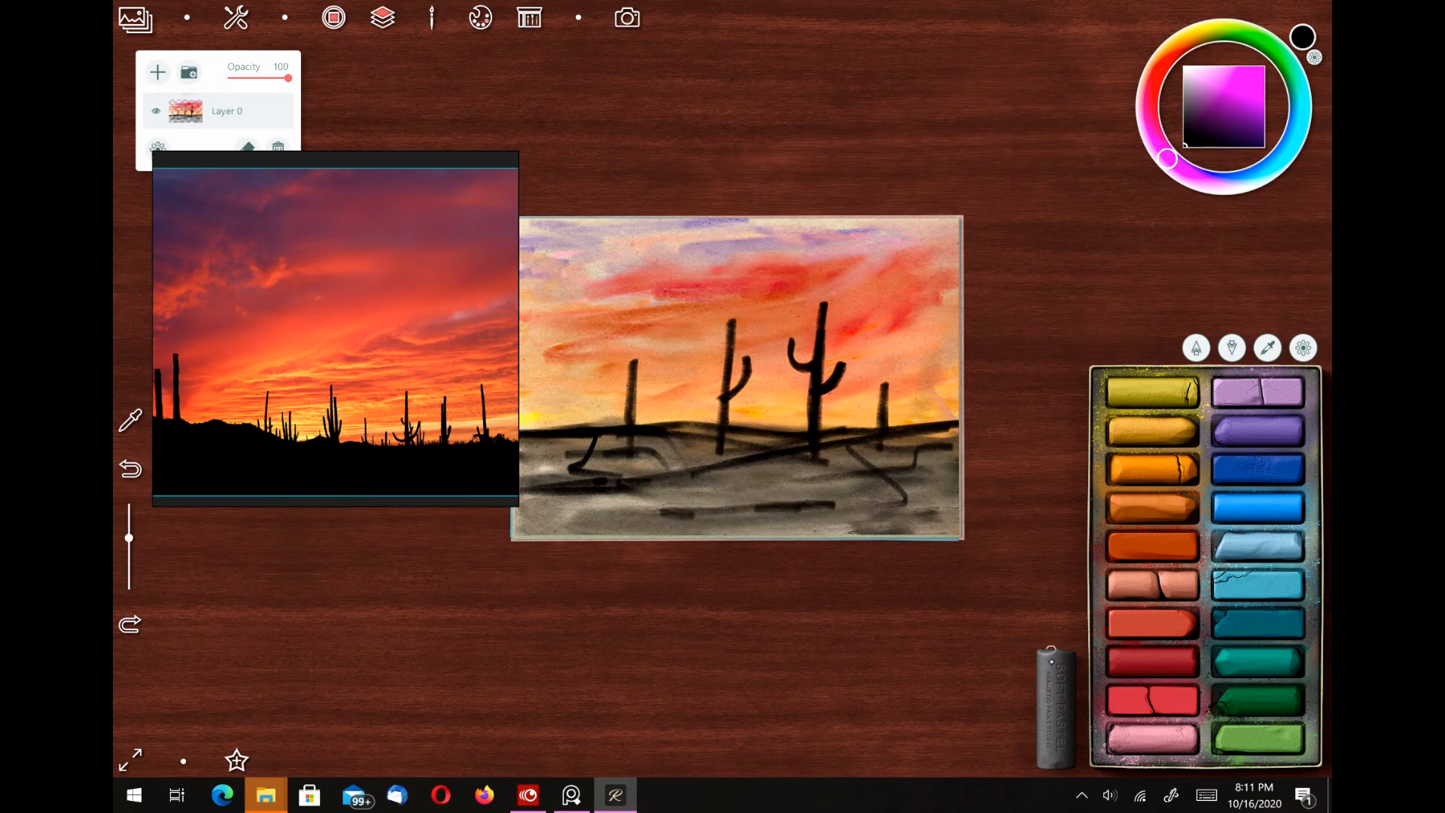
# Step: Switch to the blending stump and smudge the new black strokes and cactus bases into the dark ground
pyautogui.click(1050, 689)
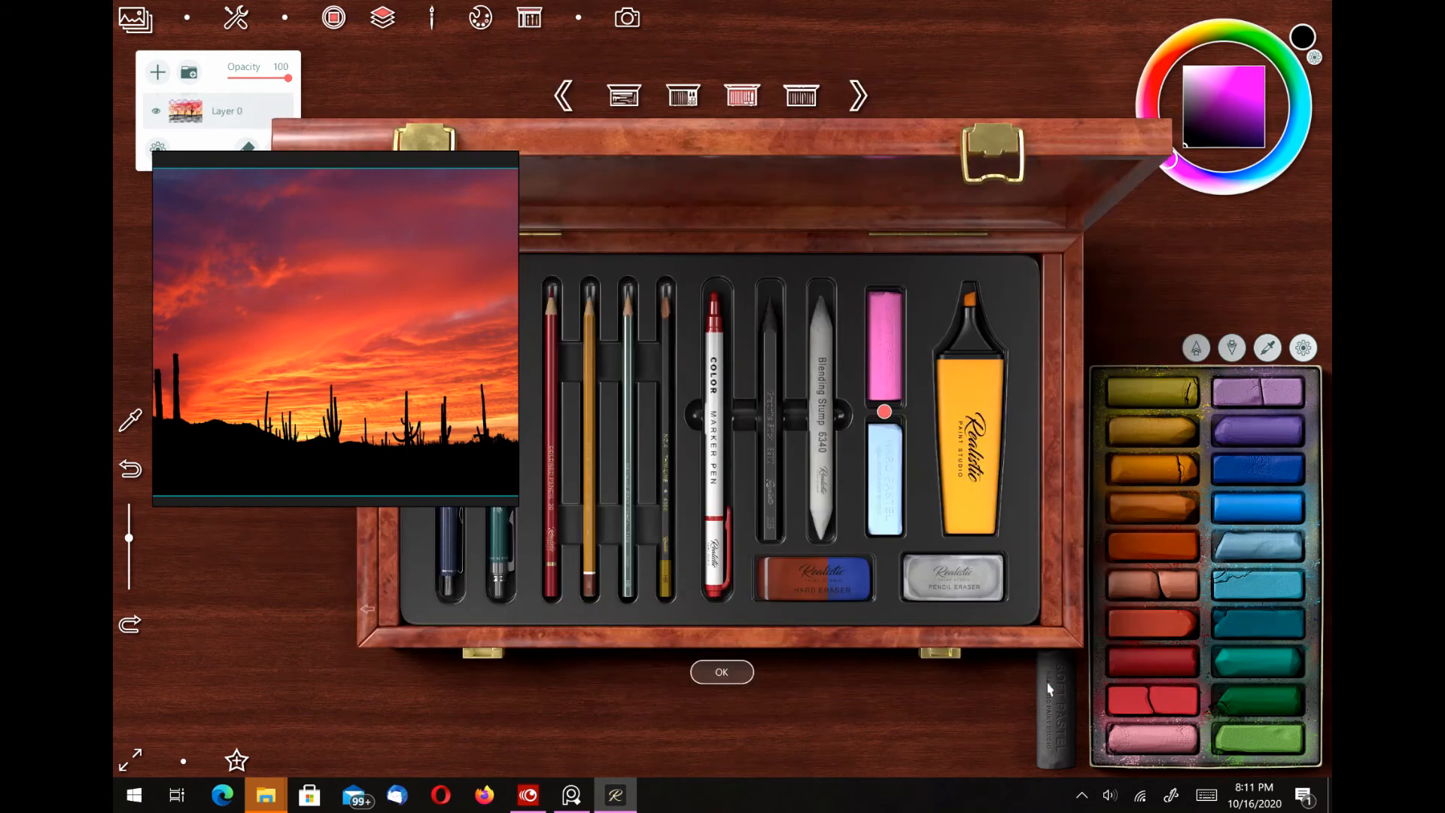
pyautogui.click(828, 444)
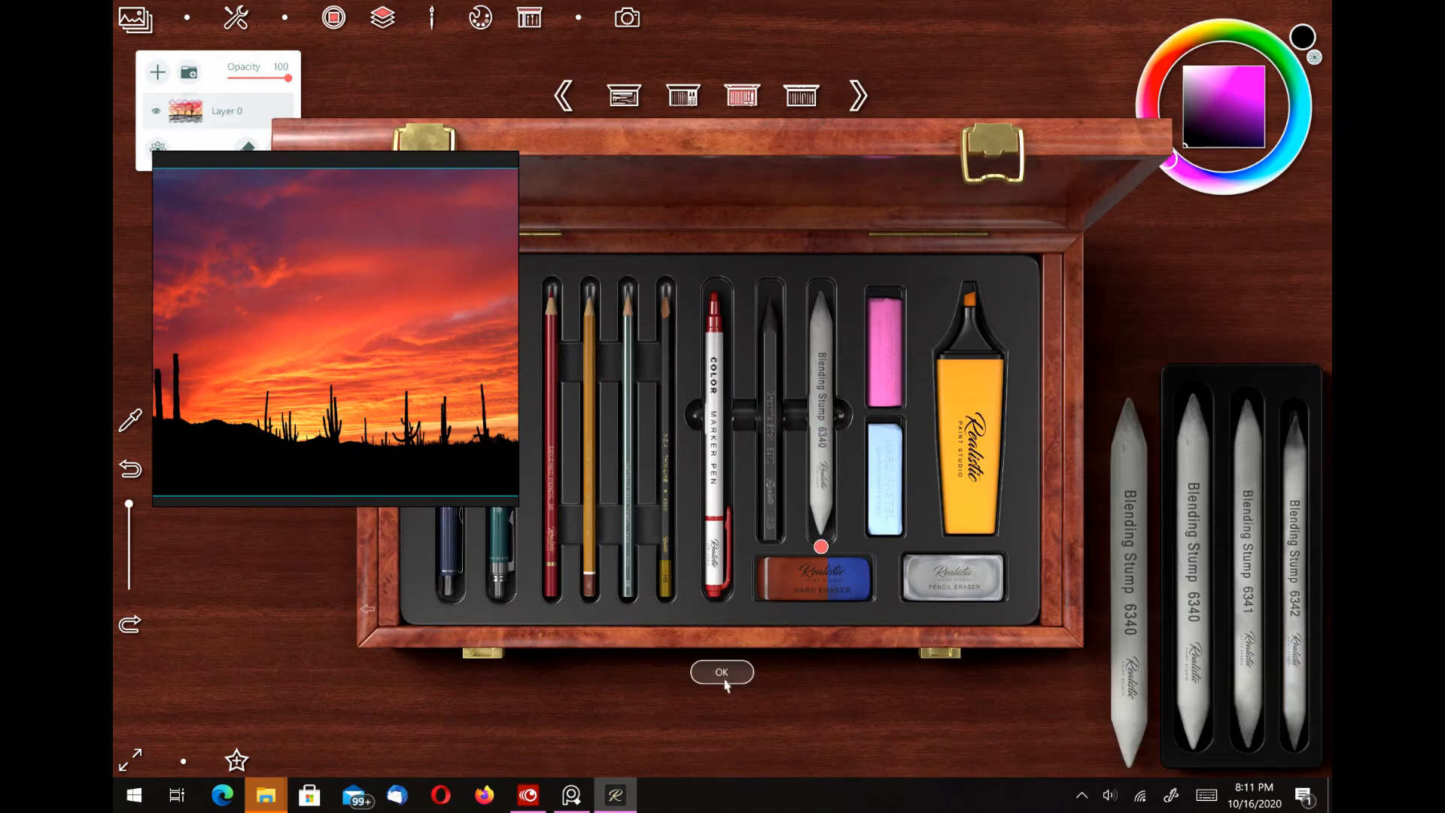
pyautogui.click(721, 671)
pyautogui.moveTo(967, 435)
pyautogui.mouseDown()
pyautogui.moveTo(886, 457)
pyautogui.moveTo(903, 468)
pyautogui.moveTo(820, 507)
pyautogui.moveTo(651, 511)
pyautogui.moveTo(813, 480)
pyautogui.moveTo(824, 445)
pyautogui.moveTo(745, 462)
pyautogui.moveTo(732, 447)
pyautogui.moveTo(817, 468)
pyautogui.moveTo(944, 447)
pyautogui.moveTo(900, 466)
pyautogui.moveTo(915, 486)
pyautogui.moveTo(900, 514)
pyautogui.moveTo(921, 495)
pyautogui.moveTo(866, 478)
pyautogui.moveTo(889, 478)
pyautogui.moveTo(882, 452)
pyautogui.moveTo(904, 472)
pyautogui.moveTo(875, 497)
pyautogui.mouseUp()
pyautogui.moveTo(577, 462)
pyautogui.mouseDown()
pyautogui.moveTo(611, 459)
pyautogui.moveTo(545, 471)
pyautogui.moveTo(572, 453)
pyautogui.moveTo(536, 470)
pyautogui.moveTo(599, 483)
pyautogui.moveTo(559, 476)
pyautogui.moveTo(592, 444)
pyautogui.moveTo(623, 443)
pyautogui.moveTo(566, 458)
pyautogui.moveTo(648, 508)
pyautogui.moveTo(672, 482)
pyautogui.moveTo(576, 482)
pyautogui.moveTo(661, 483)
pyautogui.moveTo(655, 451)
pyautogui.moveTo(600, 432)
pyautogui.moveTo(644, 432)
pyautogui.moveTo(590, 445)
pyautogui.moveTo(617, 486)
pyautogui.mouseUp()
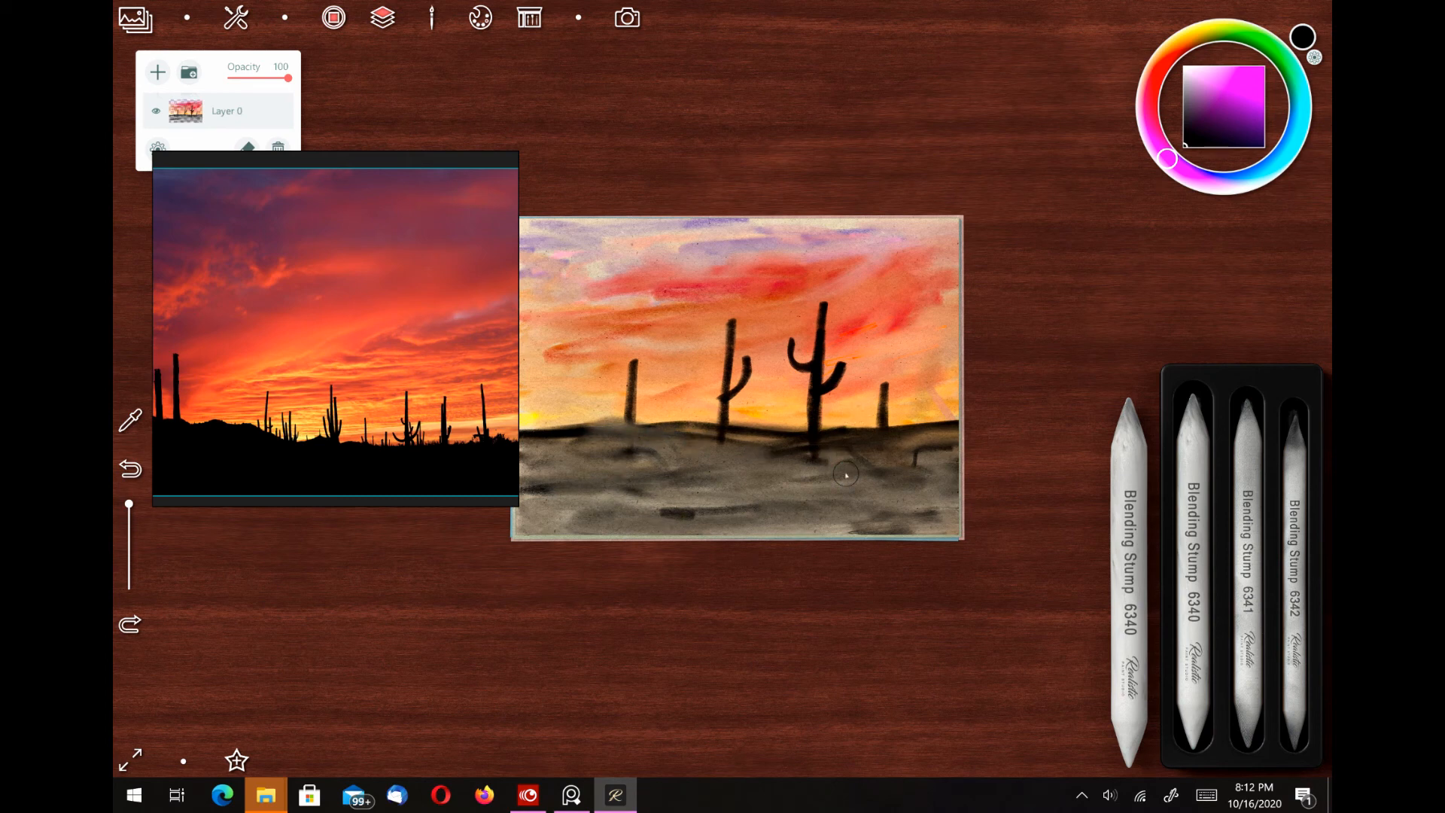
pyautogui.moveTo(846, 474)
pyautogui.mouseDown()
pyautogui.moveTo(800, 454)
pyautogui.moveTo(830, 472)
pyautogui.mouseUp()
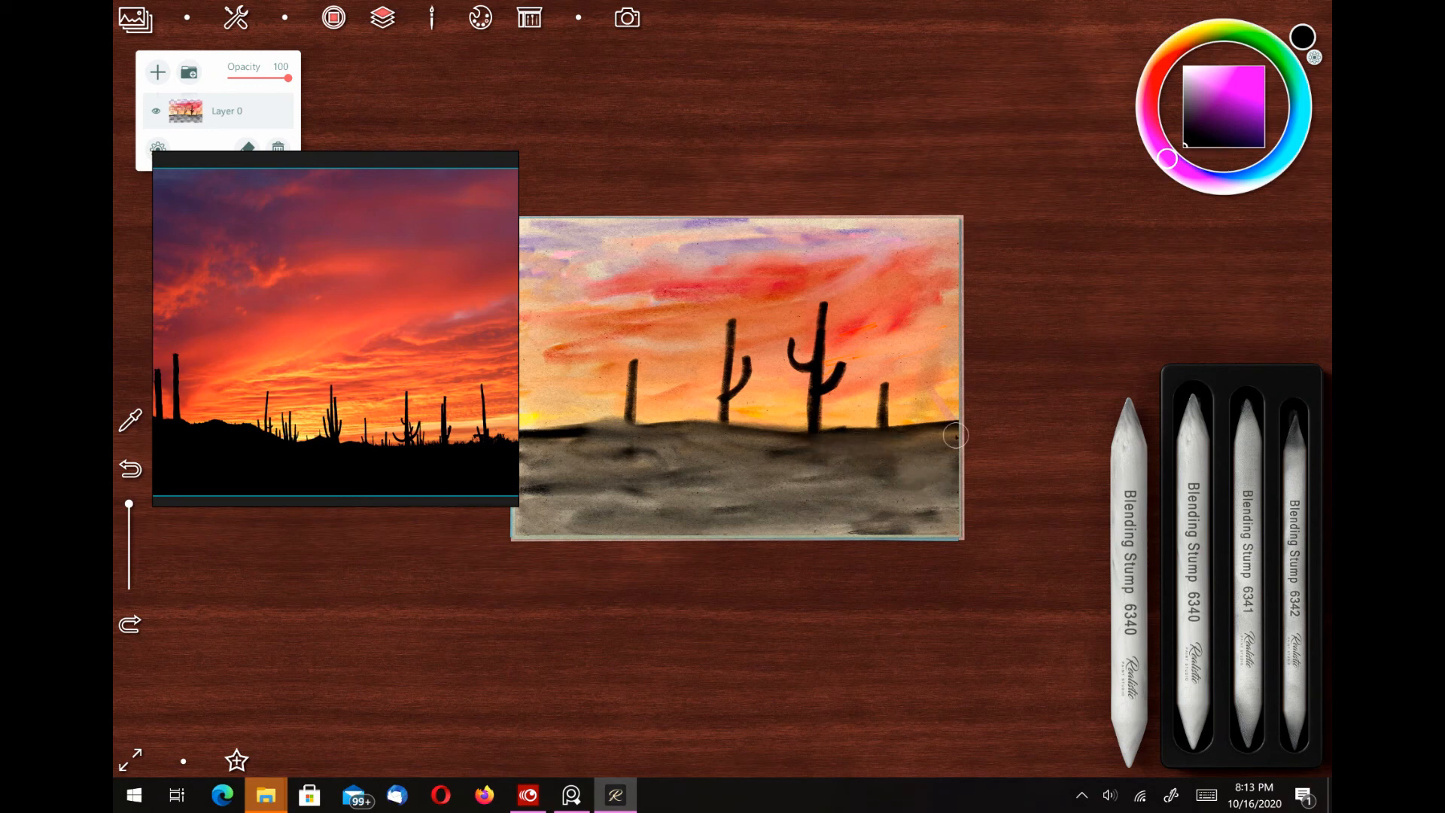
# Step: Save the painting's changes, and export the saguaro painting from the gallery as an image-only JPEG named saguaro in Documents
pyautogui.click(141, 12)
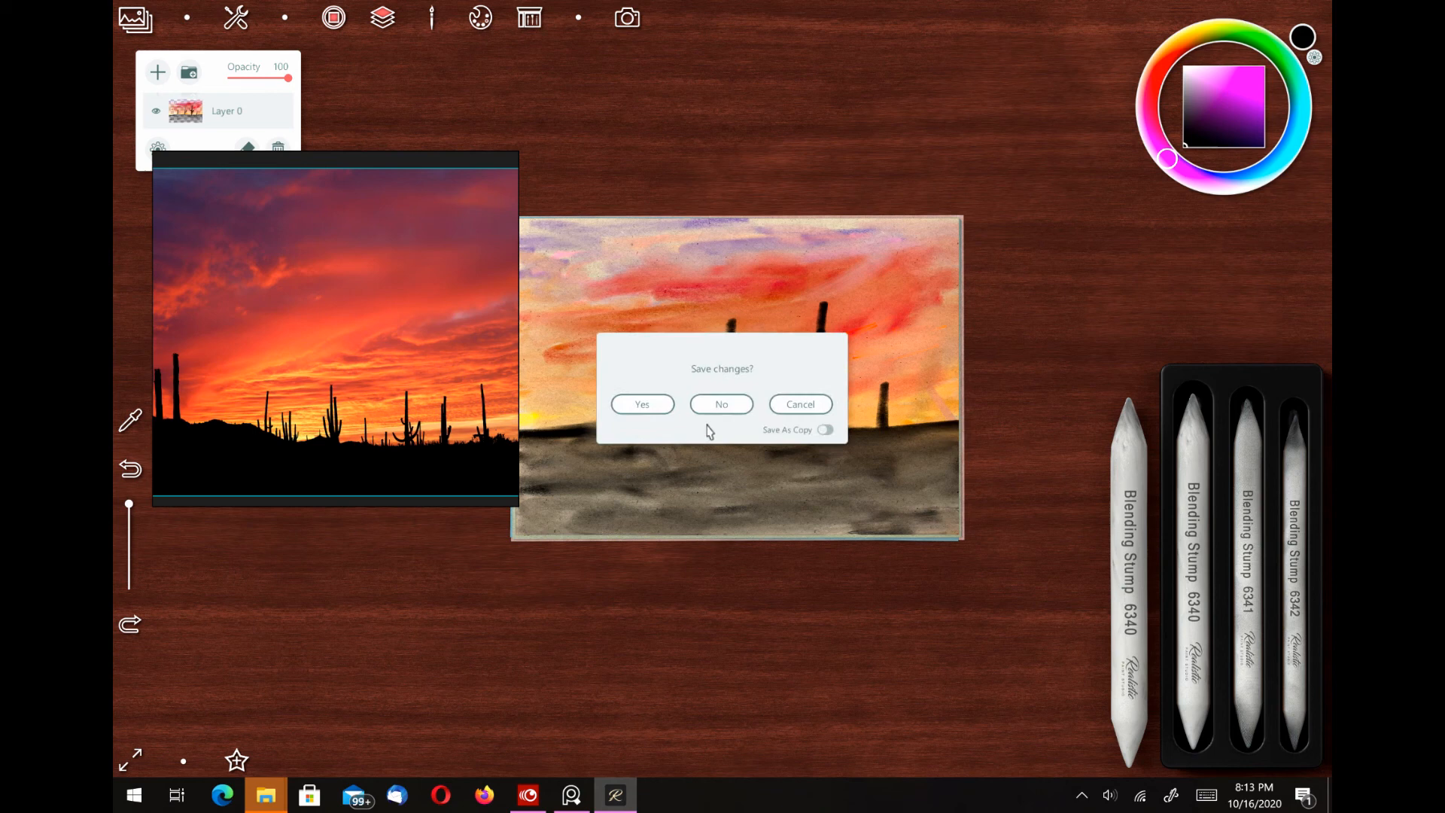
pyautogui.click(645, 406)
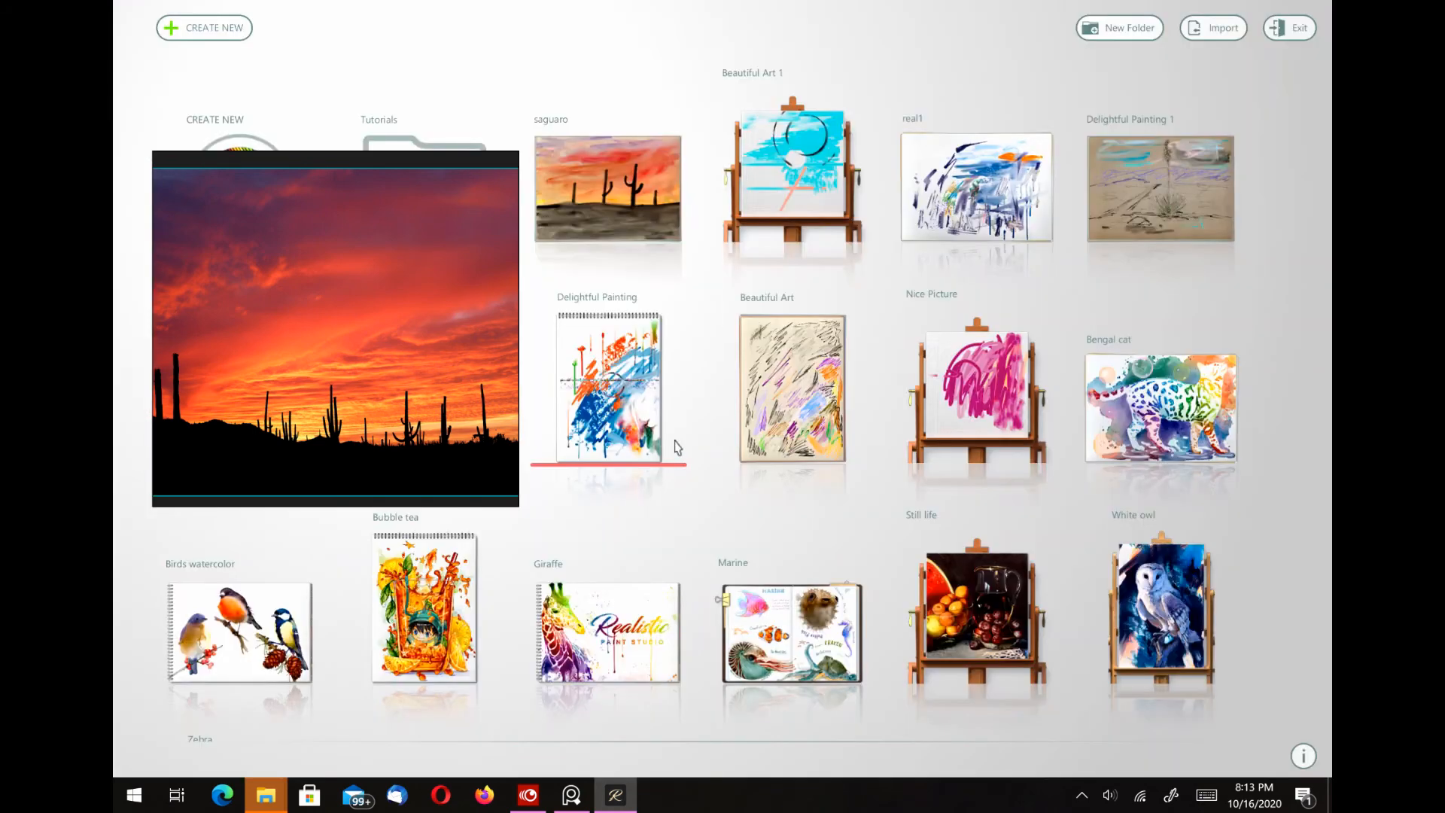
pyautogui.click(641, 220)
pyautogui.click(843, 34)
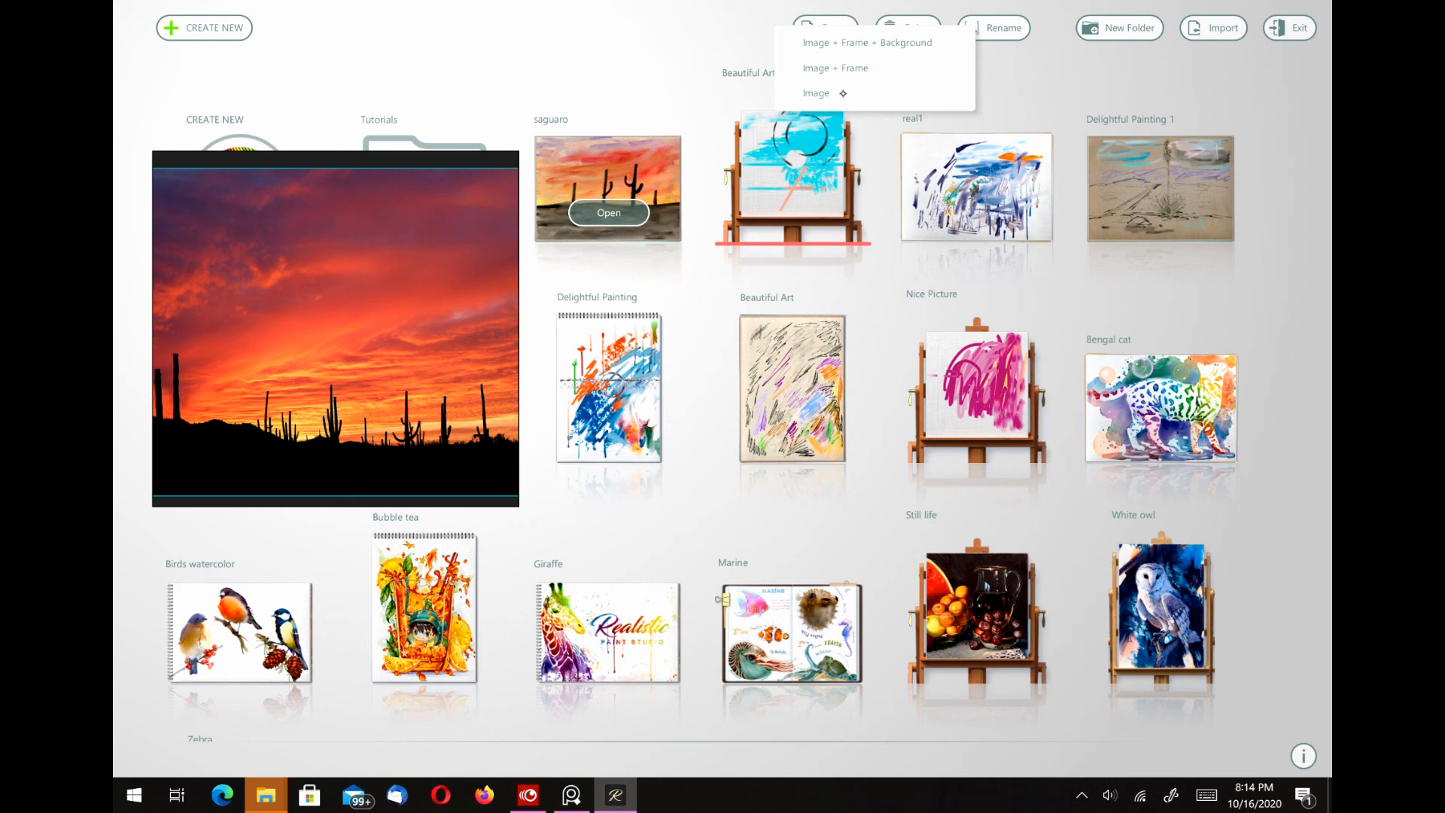
pyautogui.click(843, 94)
pyautogui.moveTo(349, 236); pyautogui.dragTo(905, 508)
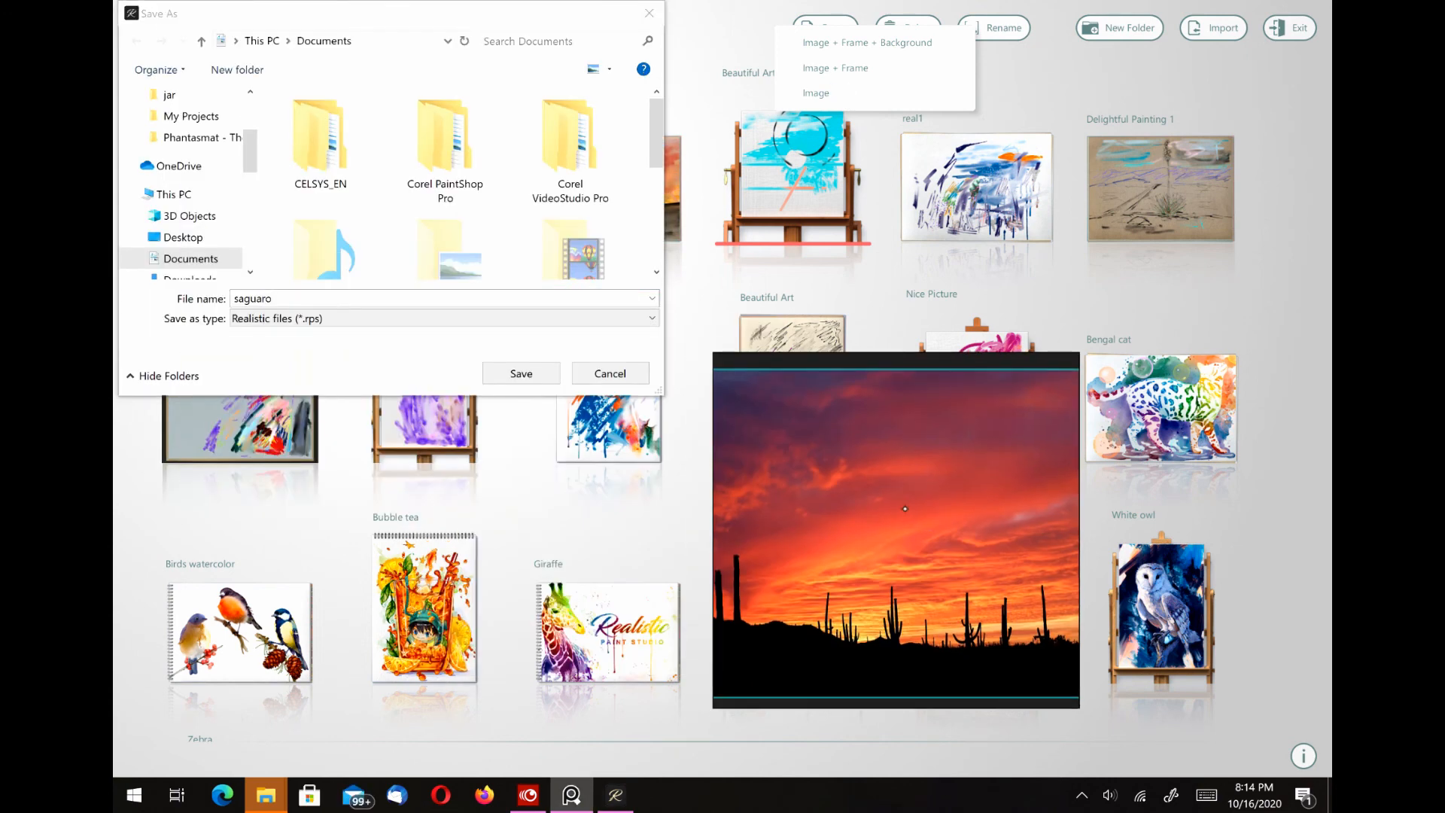
pyautogui.click(444, 318)
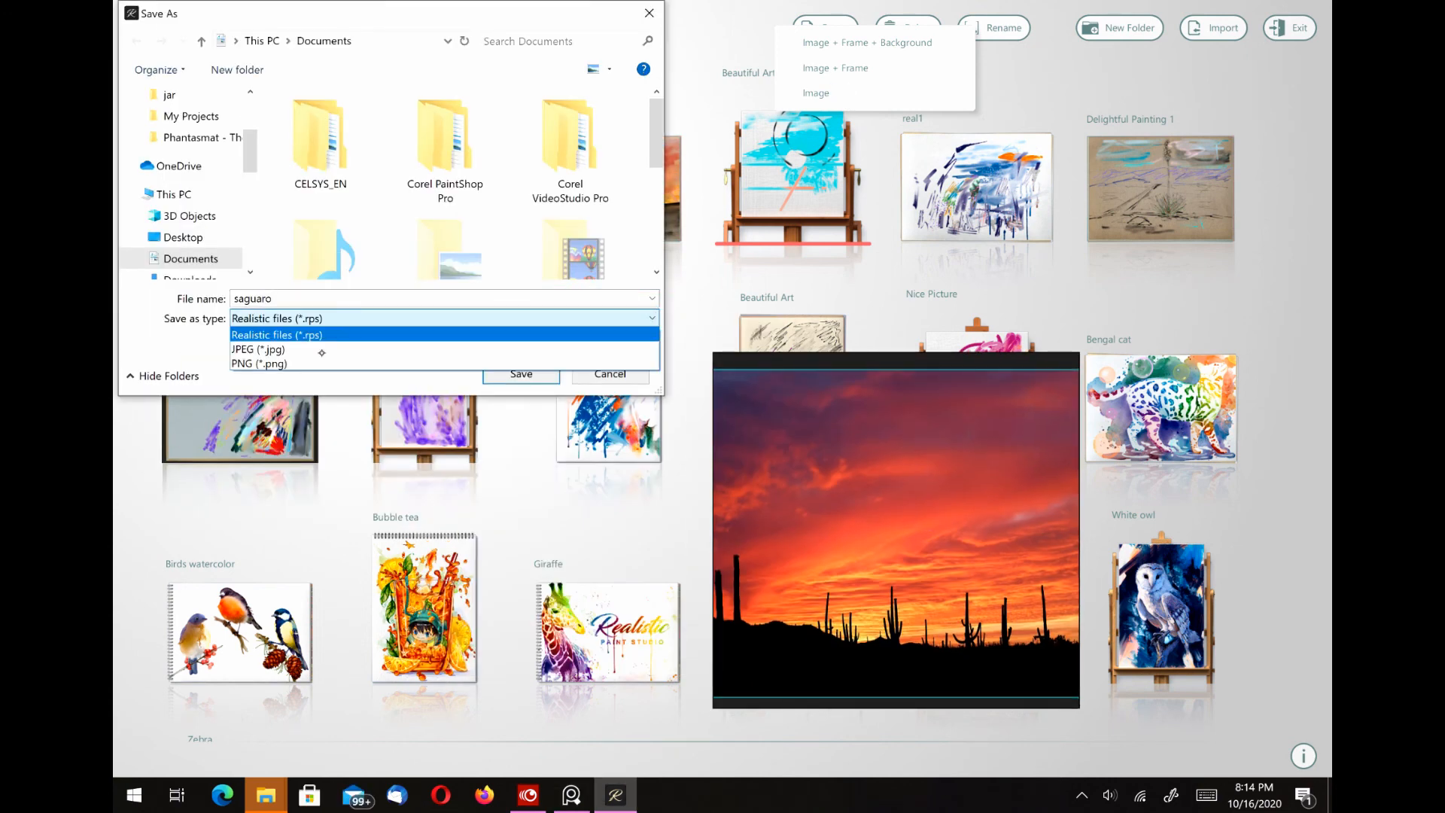
pyautogui.click(263, 345)
pyautogui.click(524, 373)
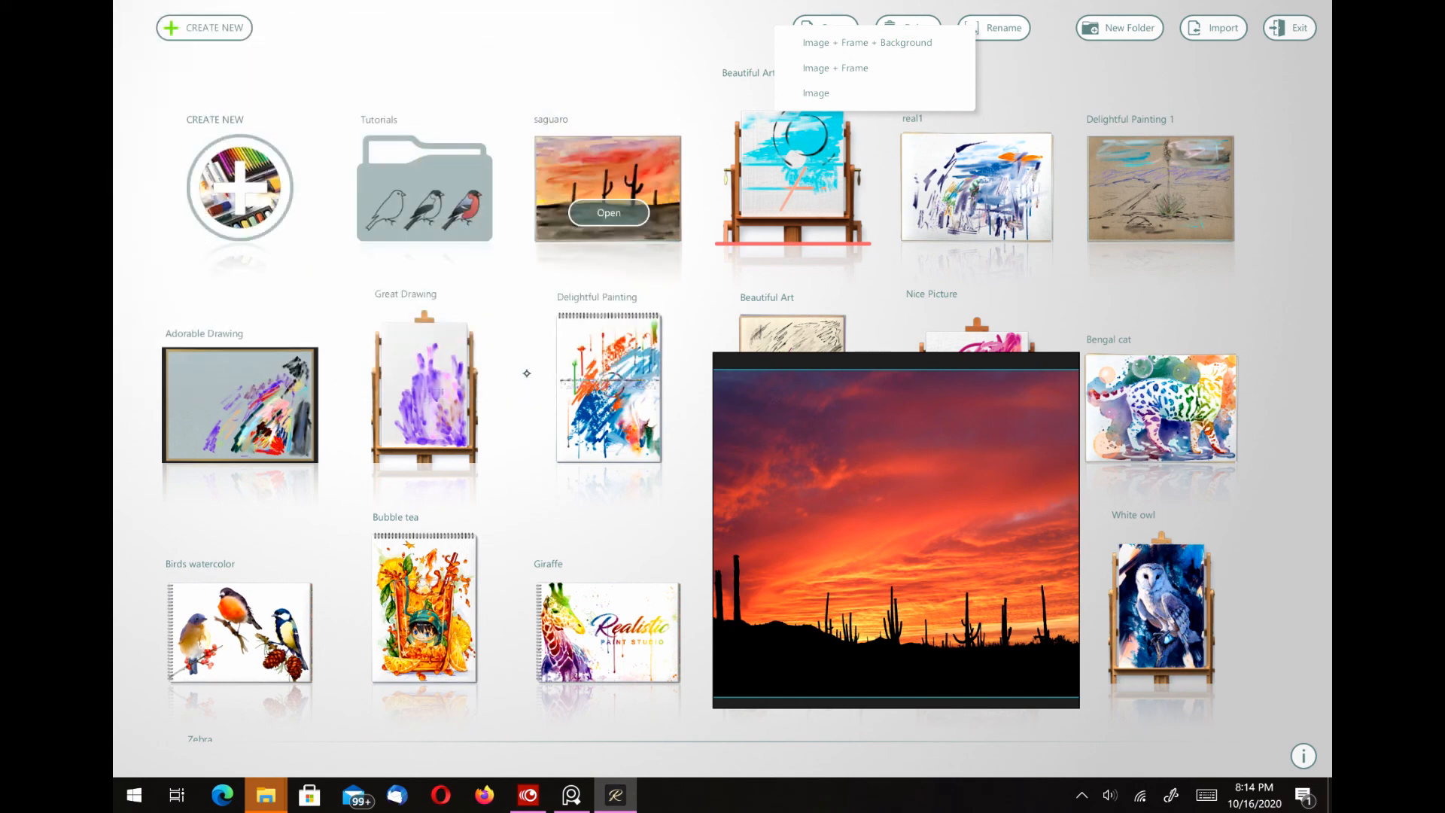